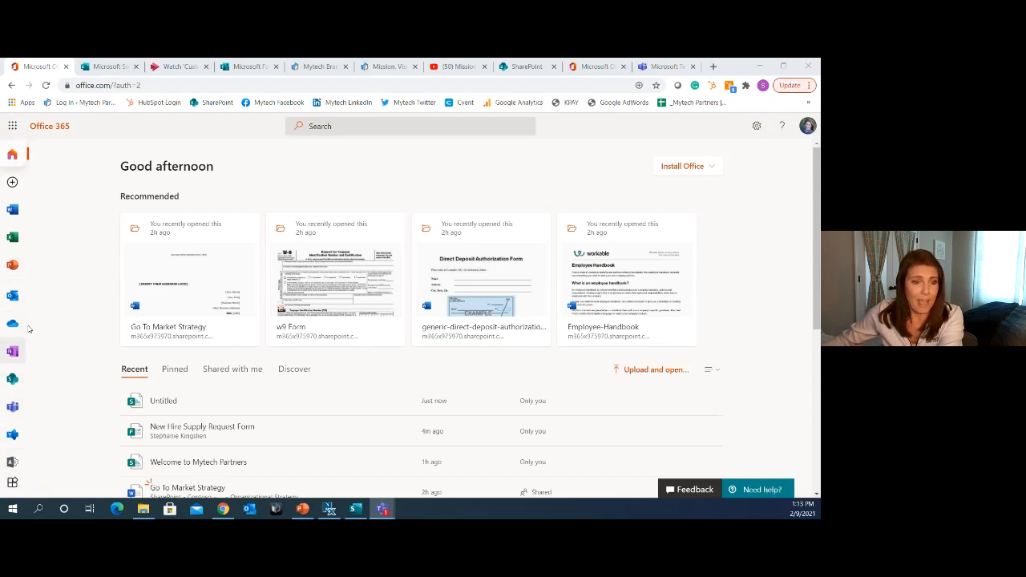
Open Sway from the full list of Office 365 apps
click(13, 128)
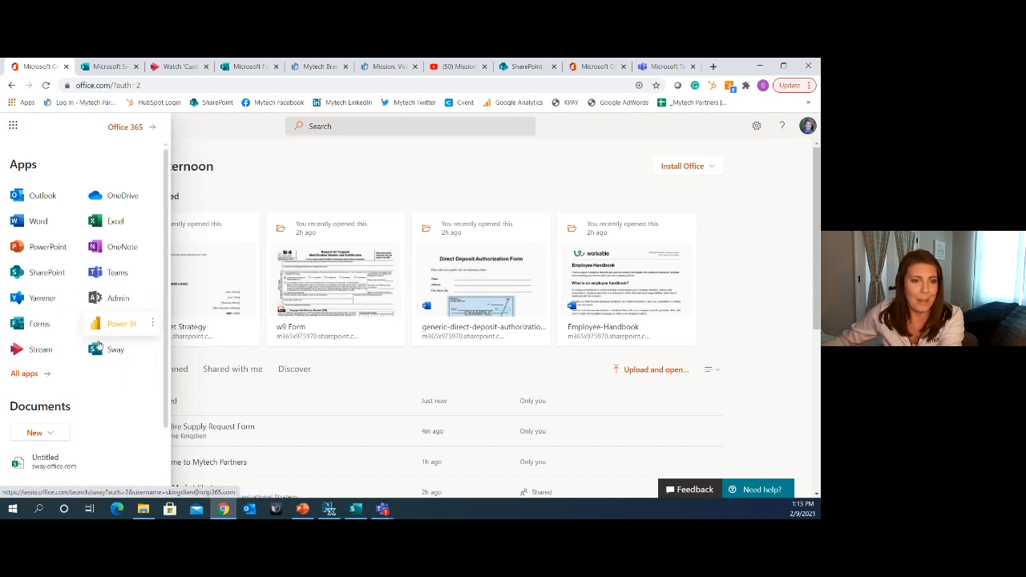
click(26, 375)
scroll(60, 288, down, 6)
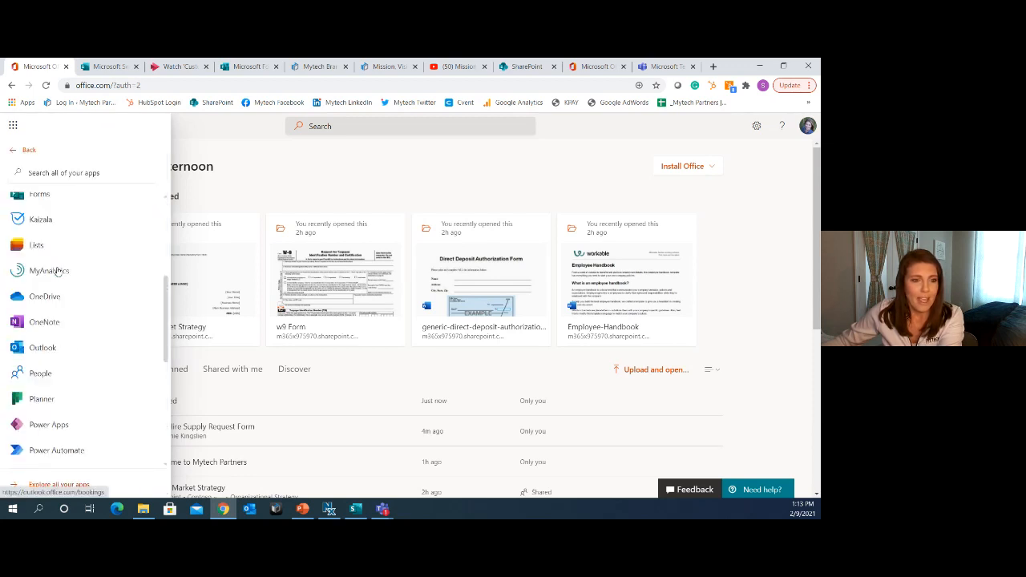
scroll(57, 277, up, 2)
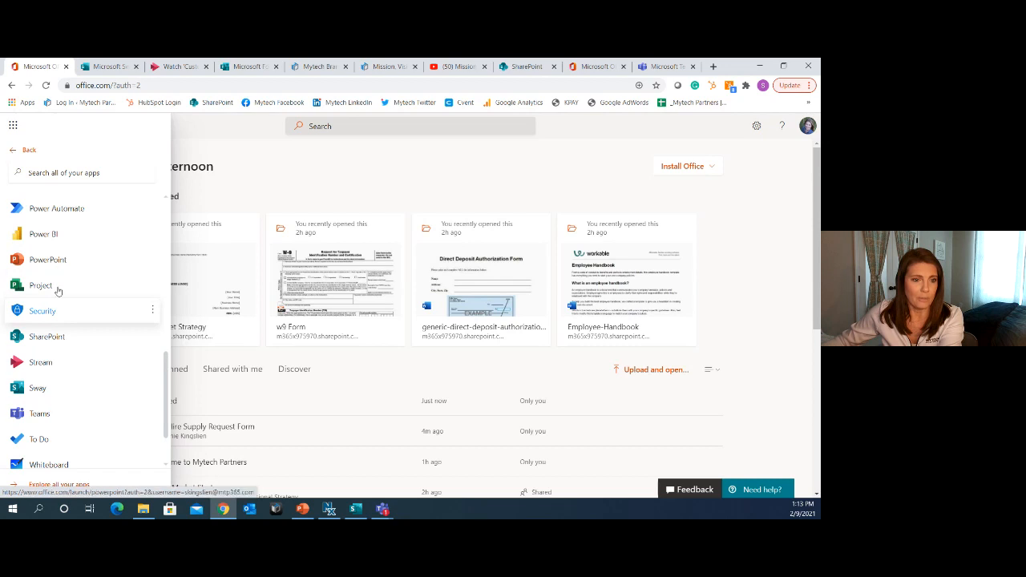
click(48, 389)
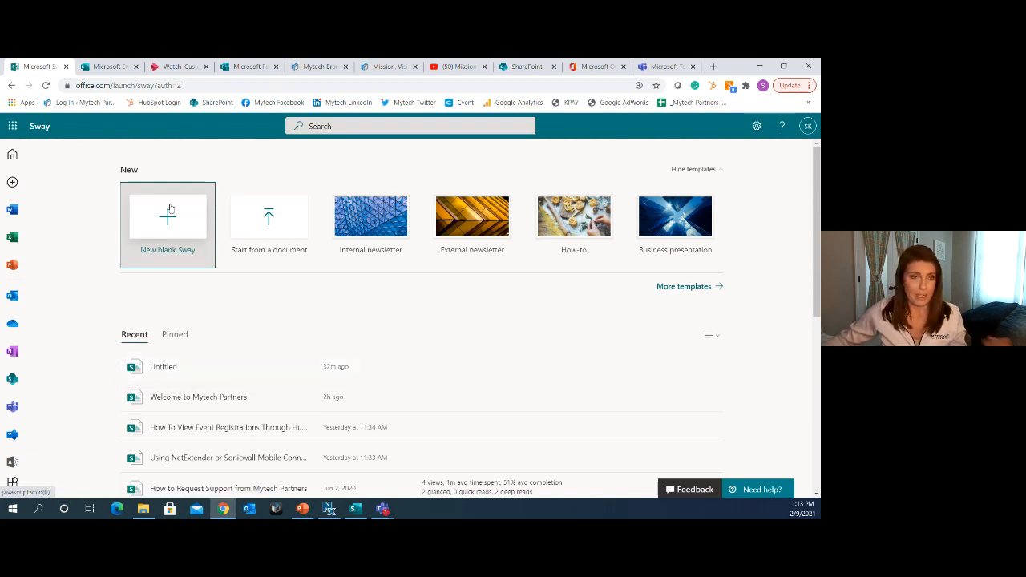
Switch to the Sway desktop app and create a new blank Sway
click(101, 69)
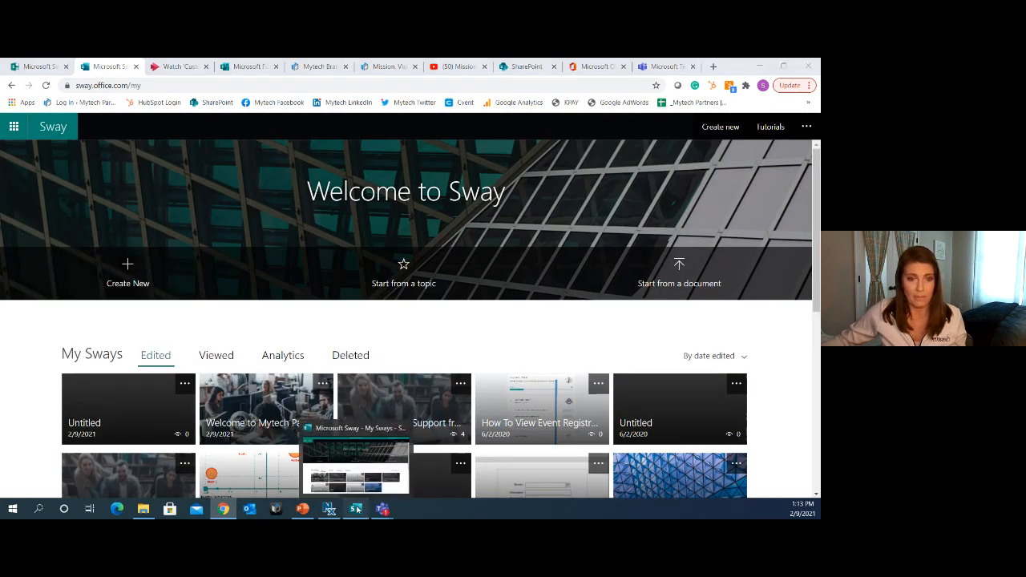
click(356, 510)
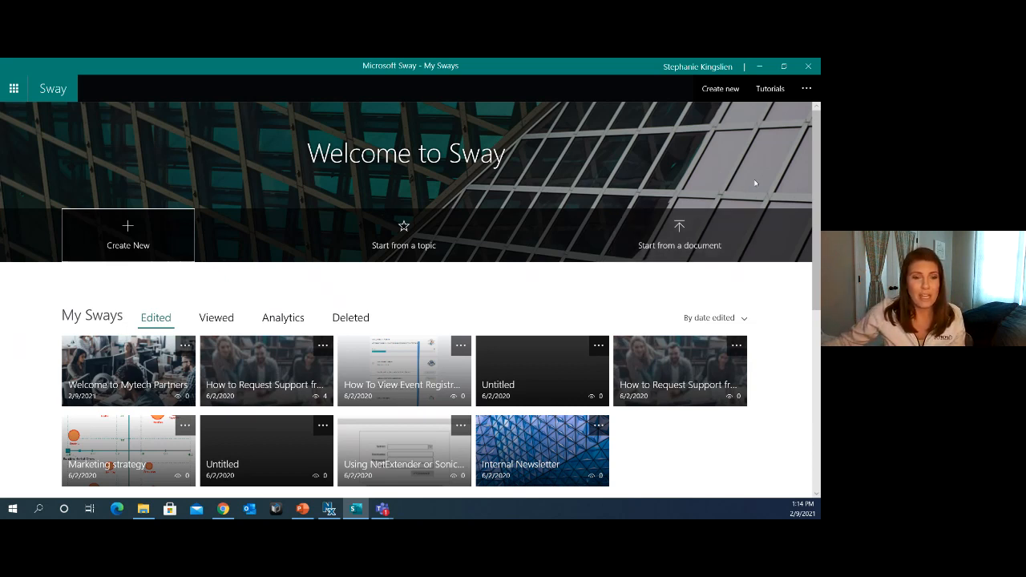
click(131, 247)
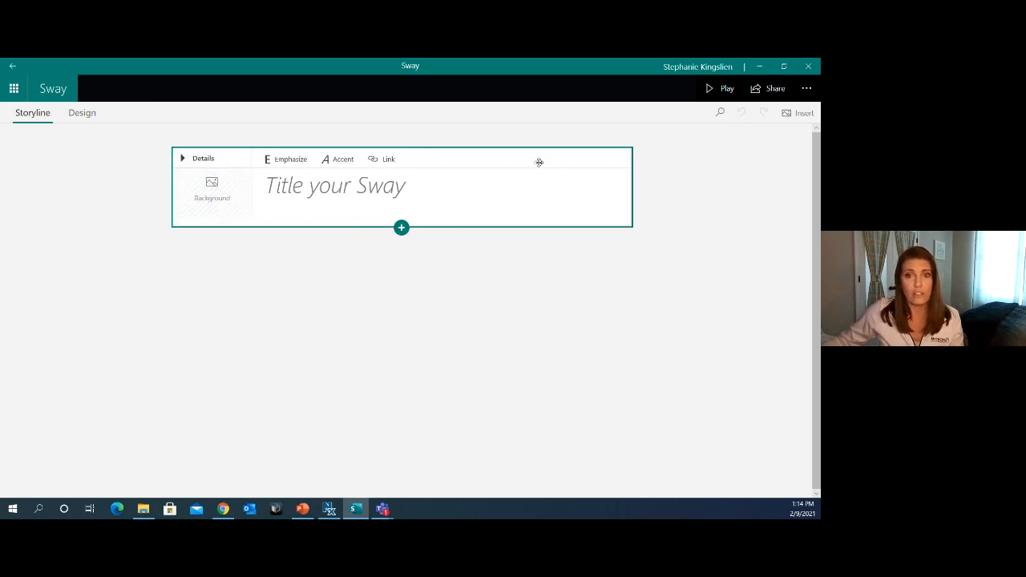
Title the Sway "Welcome to Mytech Partners"
click(368, 185)
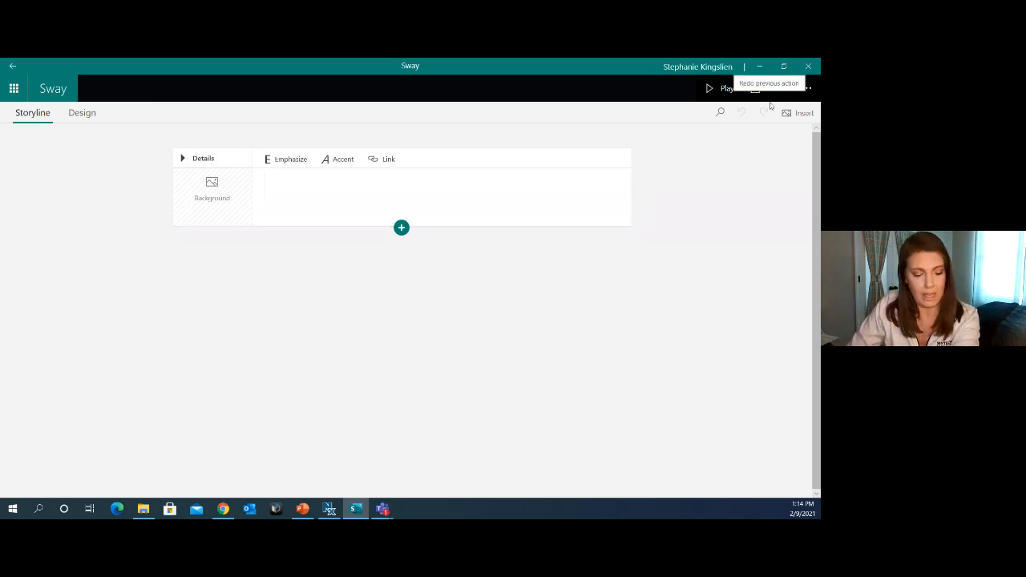
text(Welco)
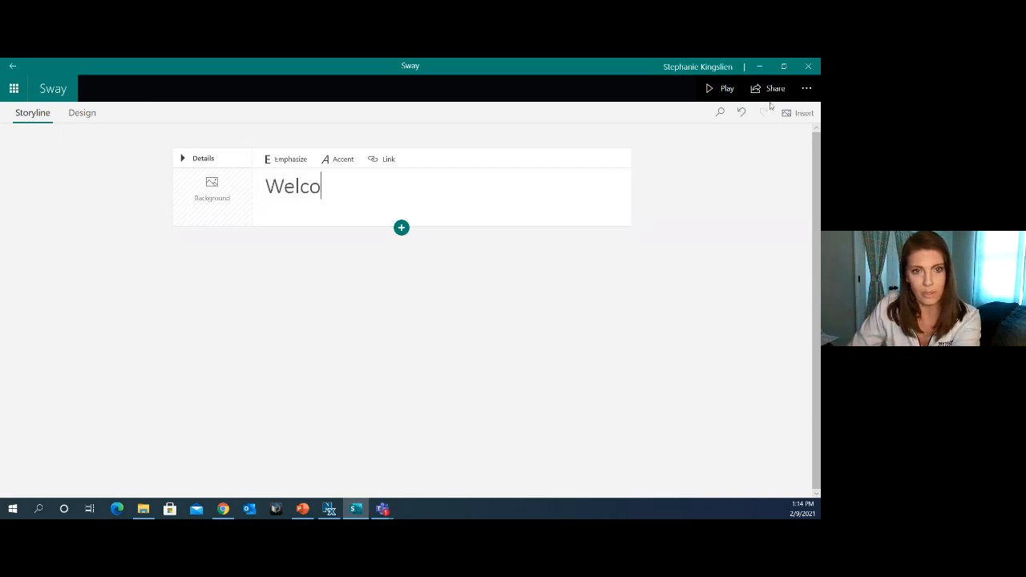
text(me to Mytech)
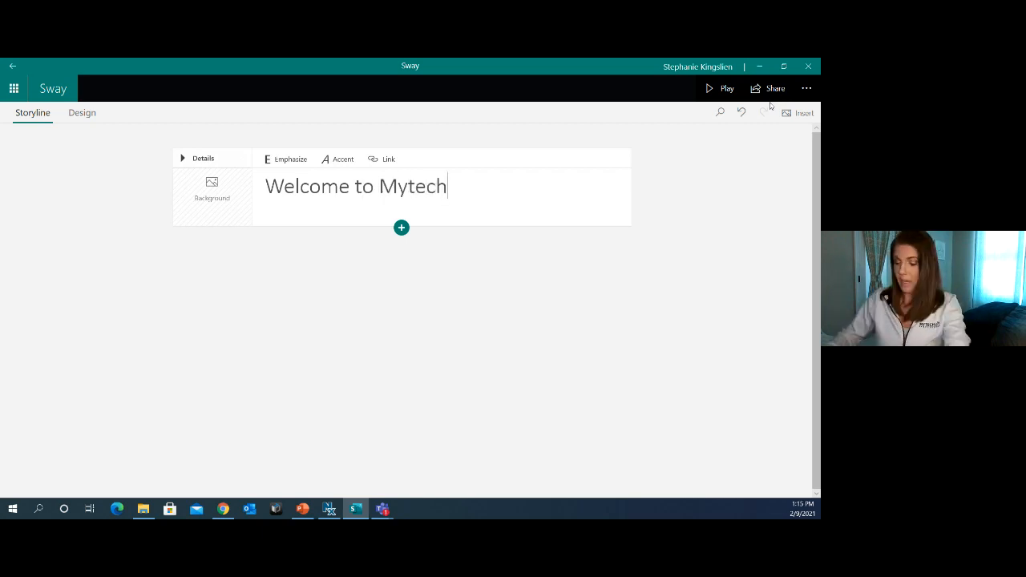
text( Partners)
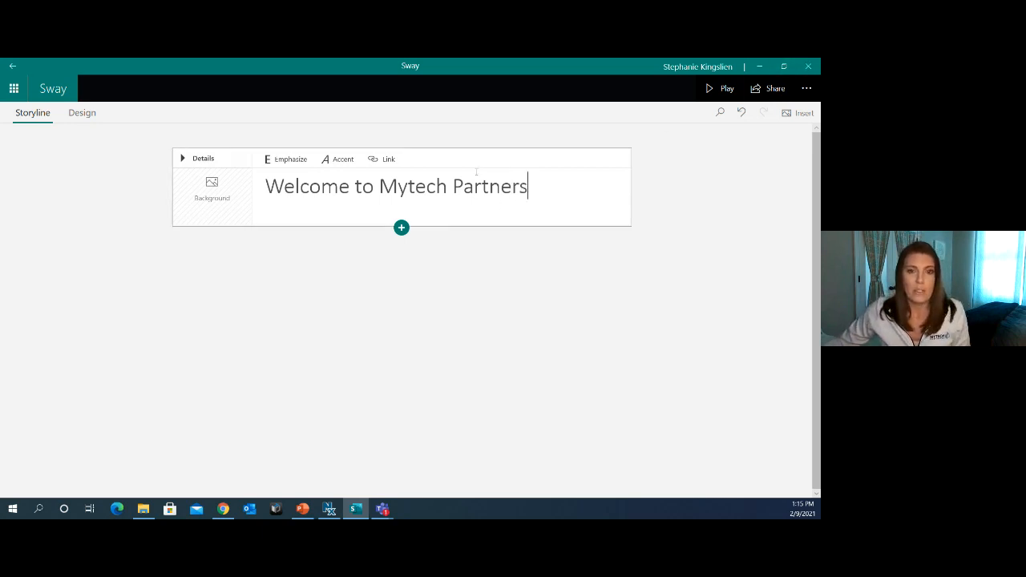
Search for "Mytech Partners" images for the title card's background, with the Creative Commons Only filter turned off
click(205, 215)
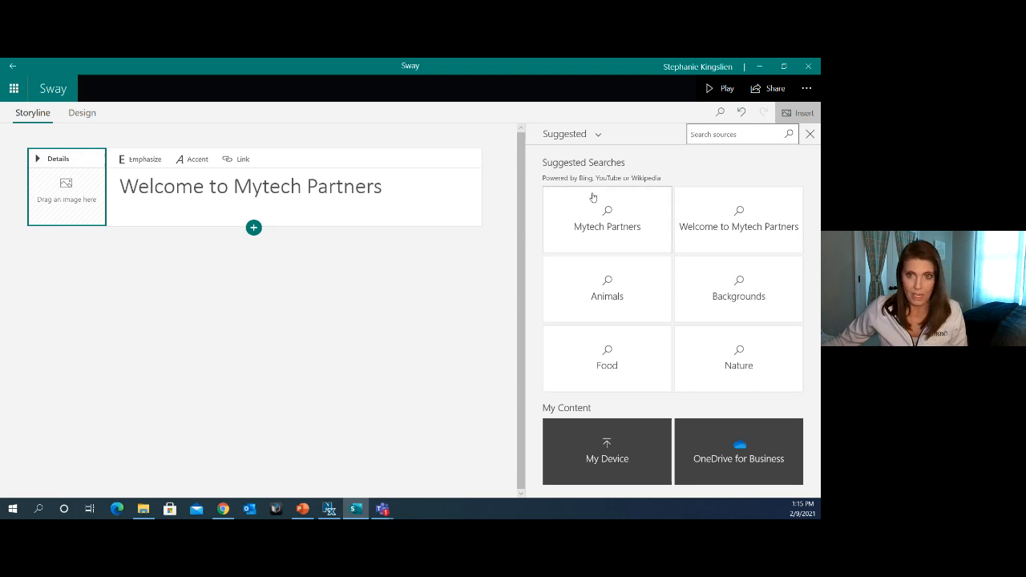
click(599, 136)
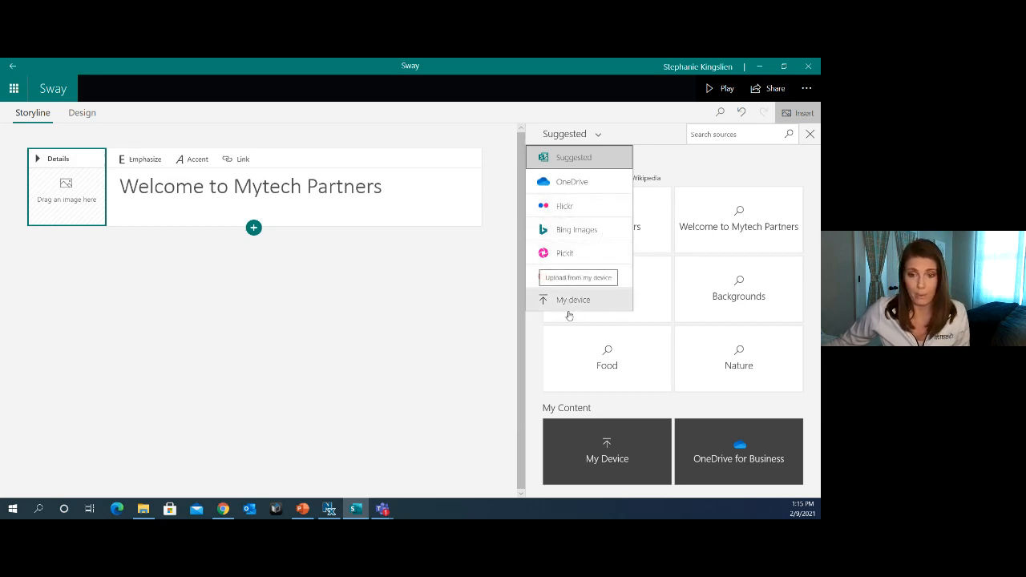
click(696, 171)
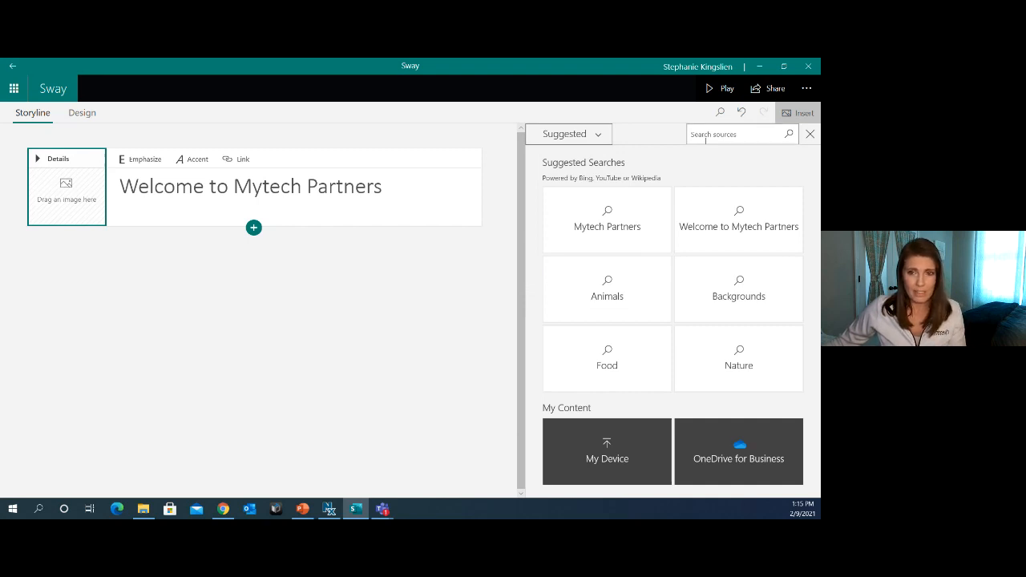
click(707, 136)
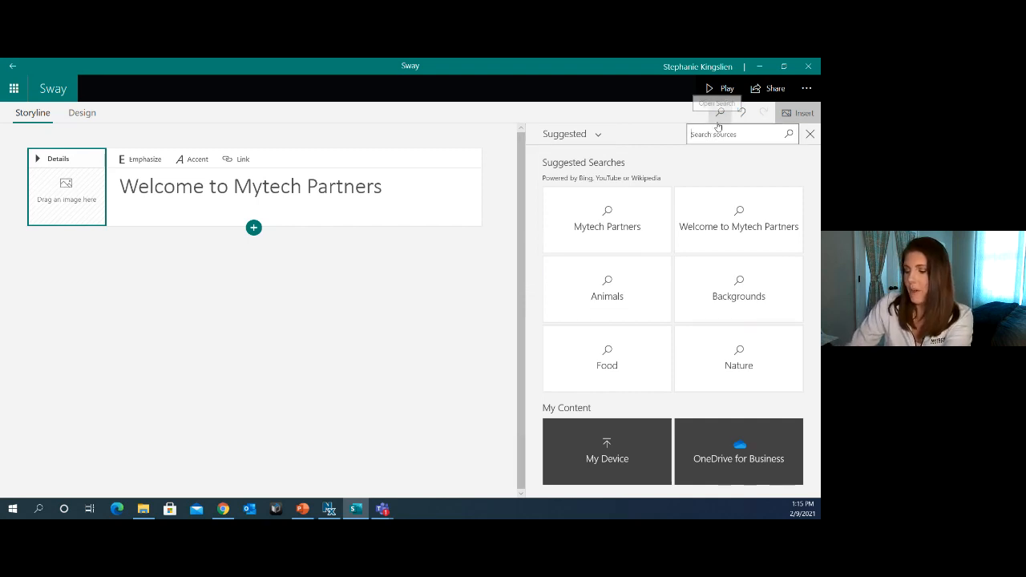
text(Mytech Partners)
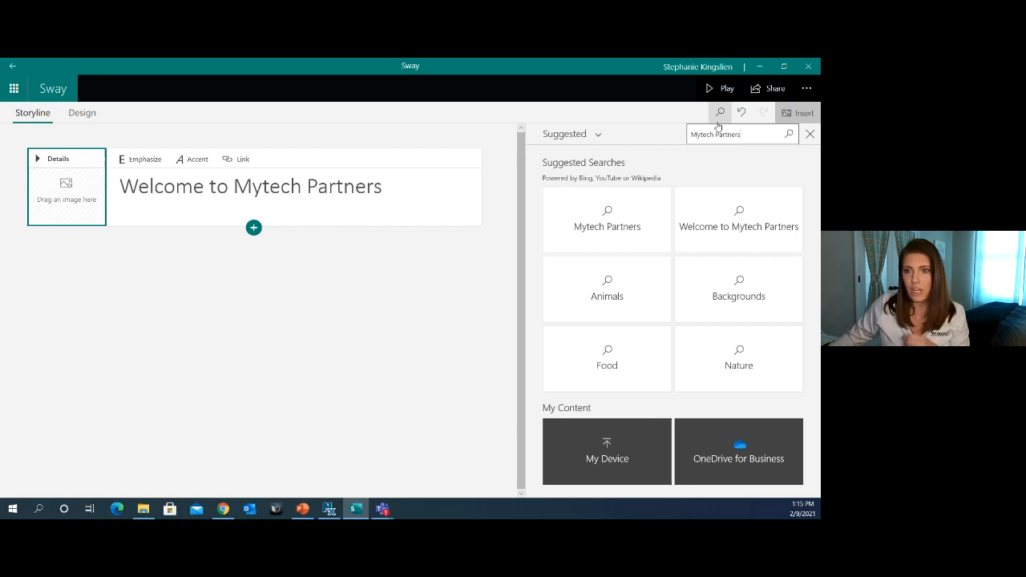
key(Return)
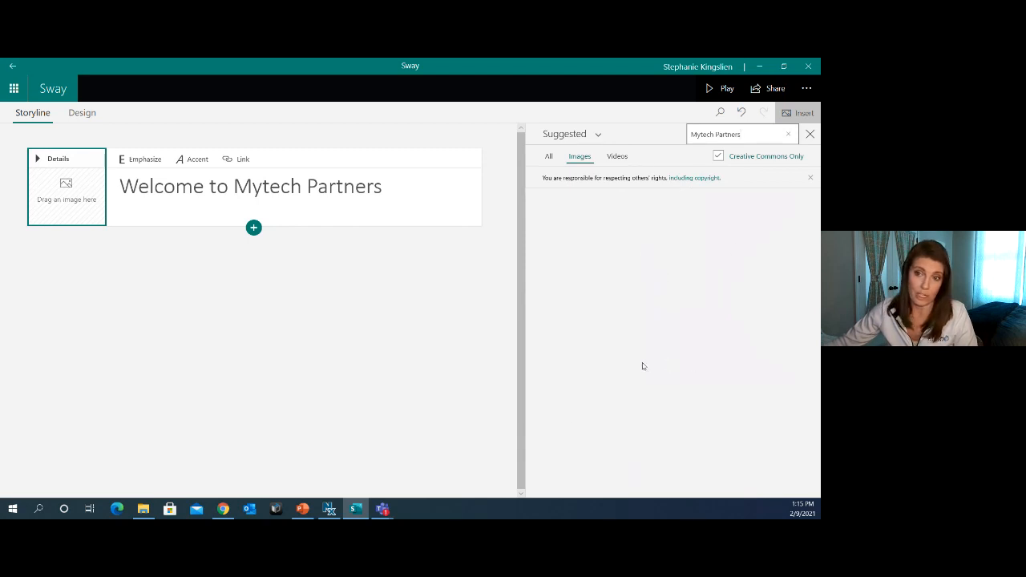
click(719, 157)
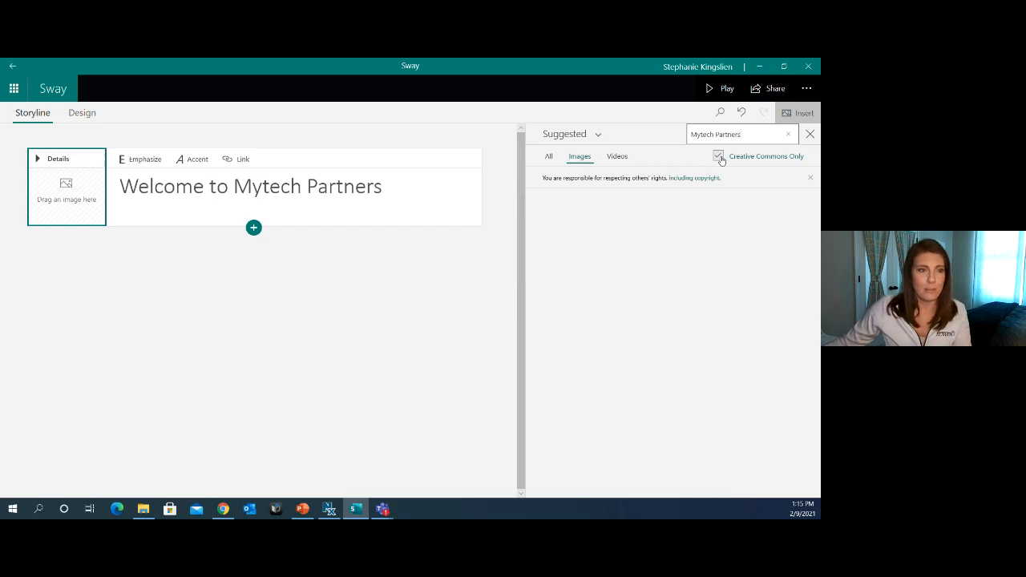
click(719, 158)
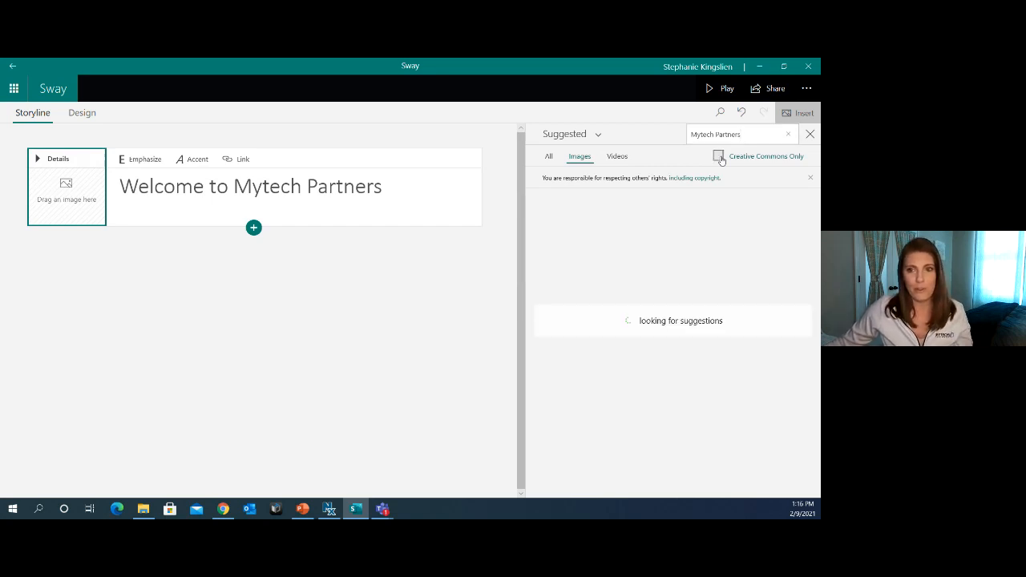
Set the 768-pixel-wide photo of people working at office desks as the title card's background
scroll(730, 263, down, 10)
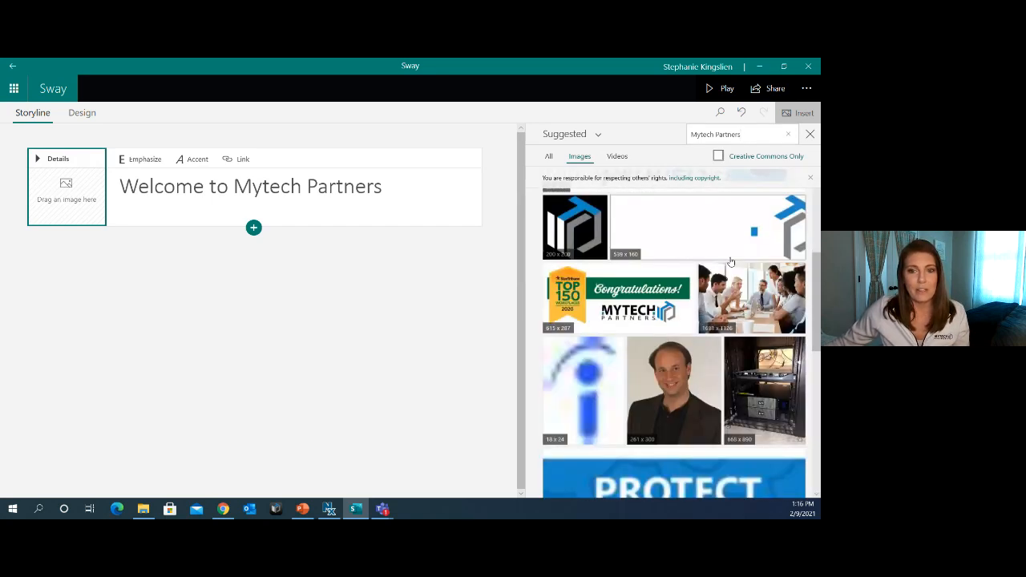
scroll(730, 262, down, 3)
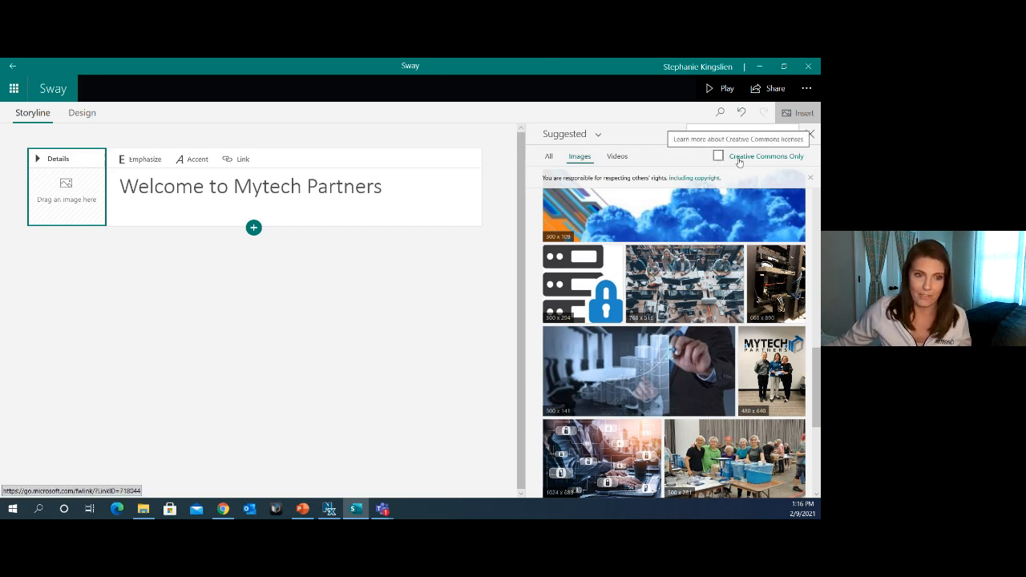
click(676, 282)
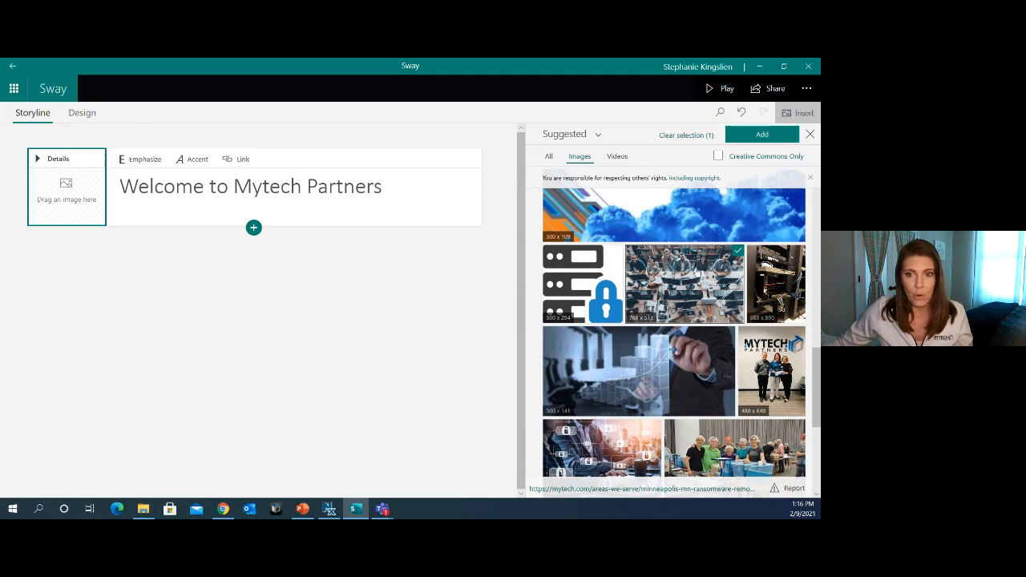
drag(649, 269, 76, 184)
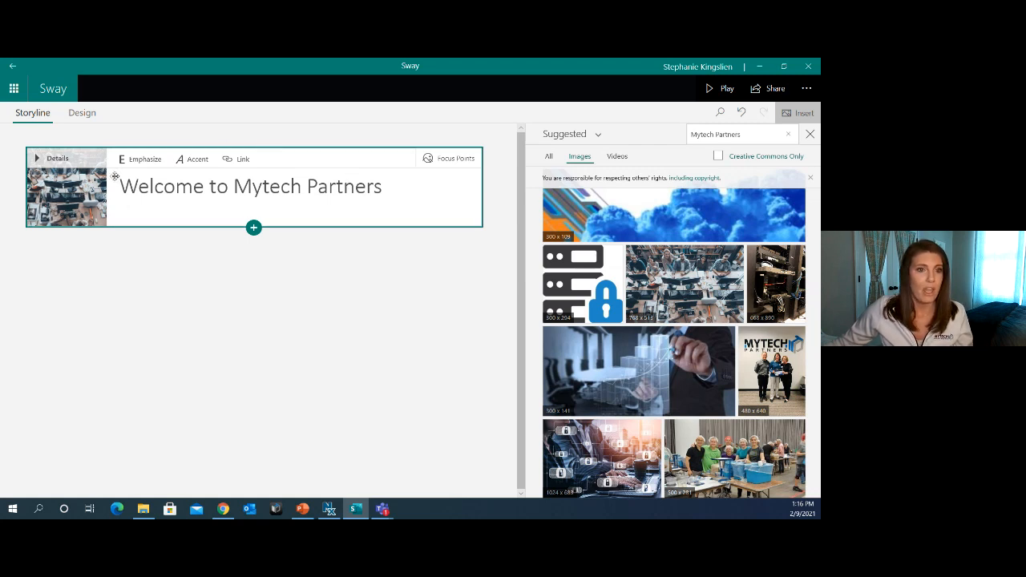
Add a Heading 1 card below the title card and enter "Human Resources" as its heading
click(254, 229)
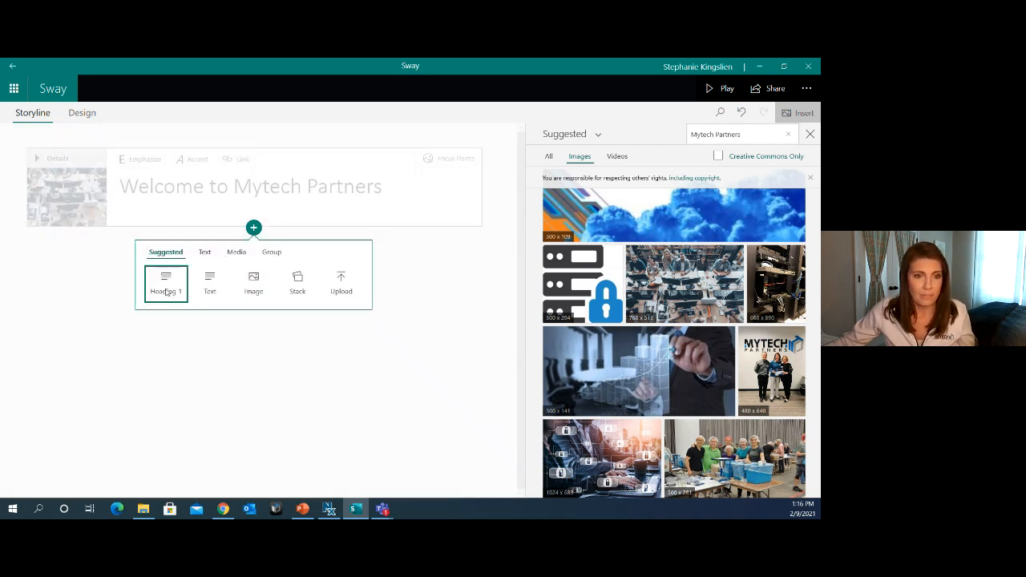
click(166, 292)
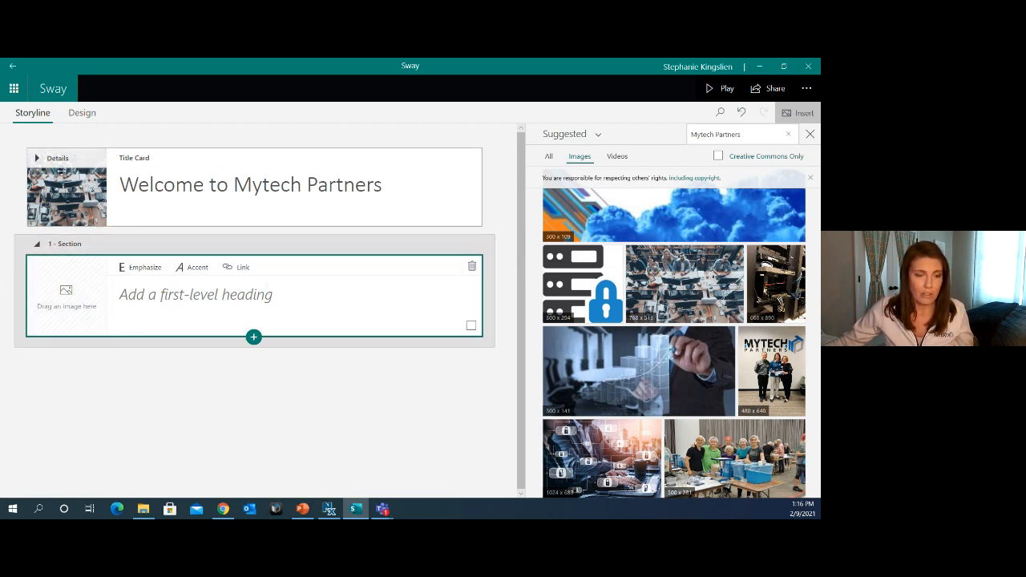
click(167, 298)
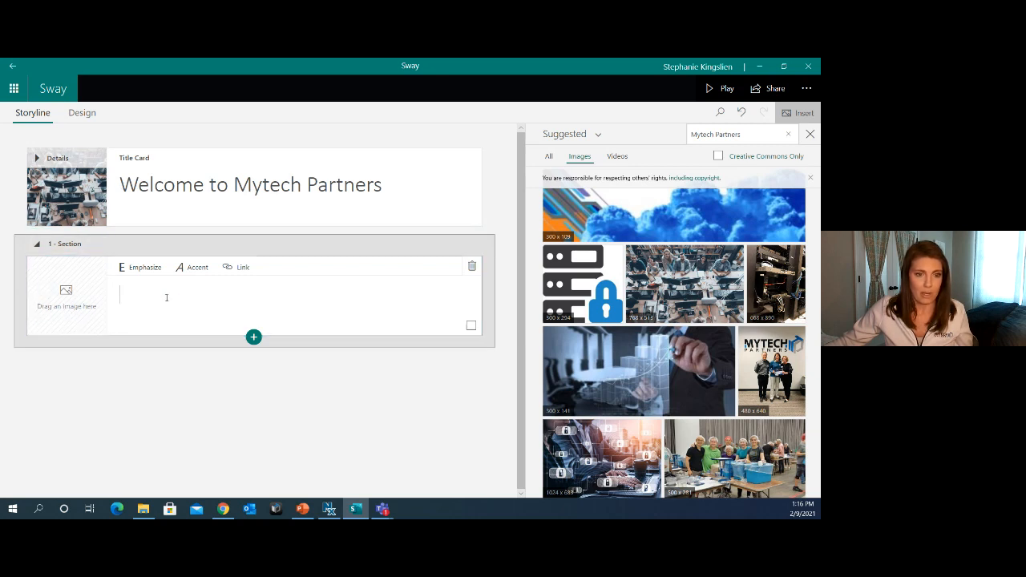
text(Hu)
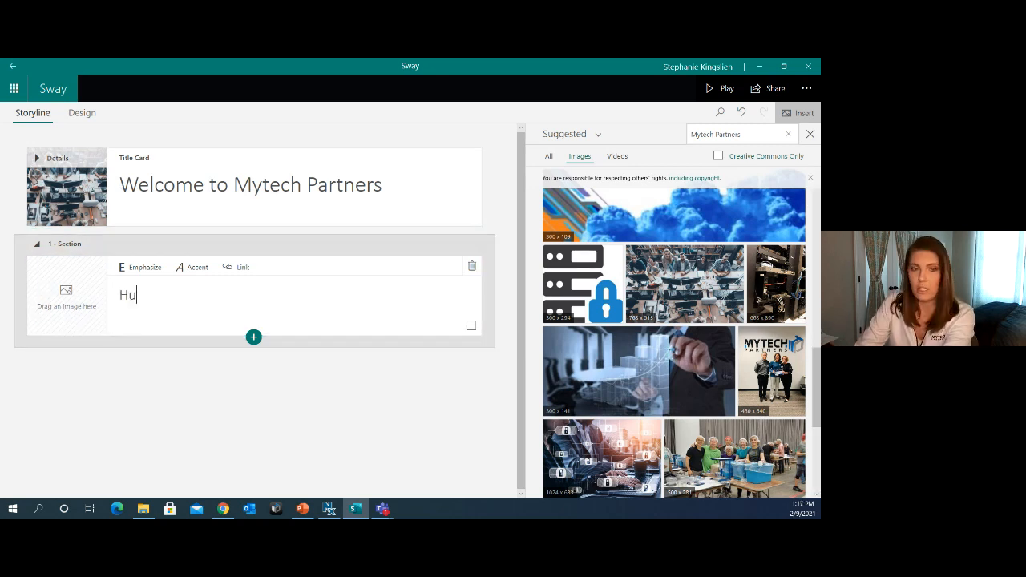
text(man Resour)
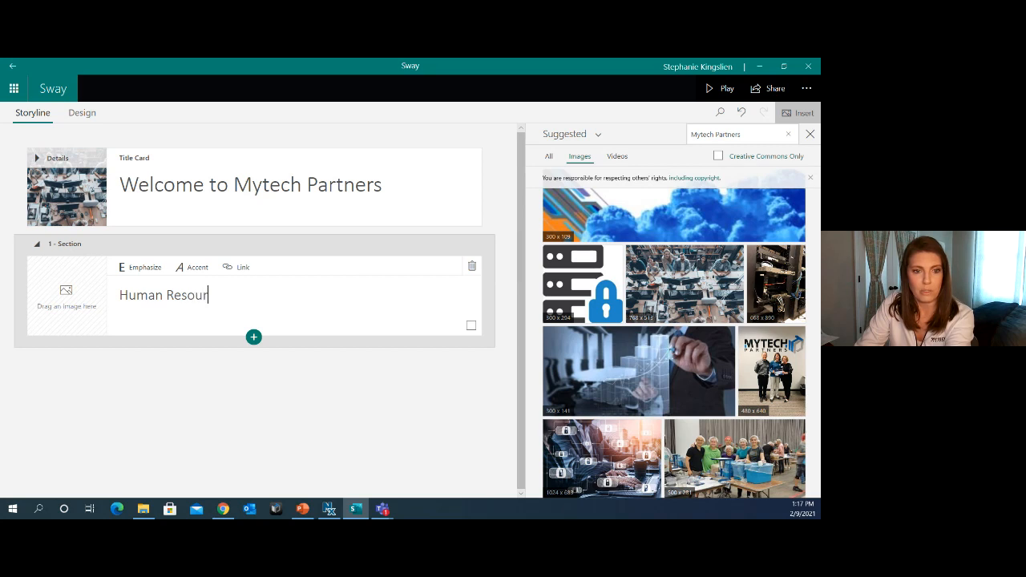
text(ces)
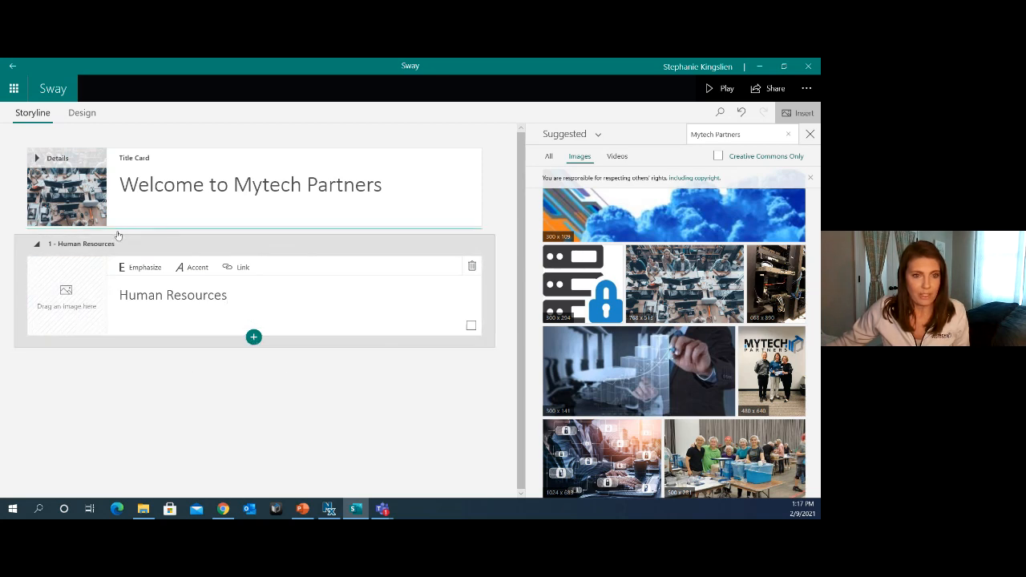
Collapse and re-expand the Human Resources section
click(39, 248)
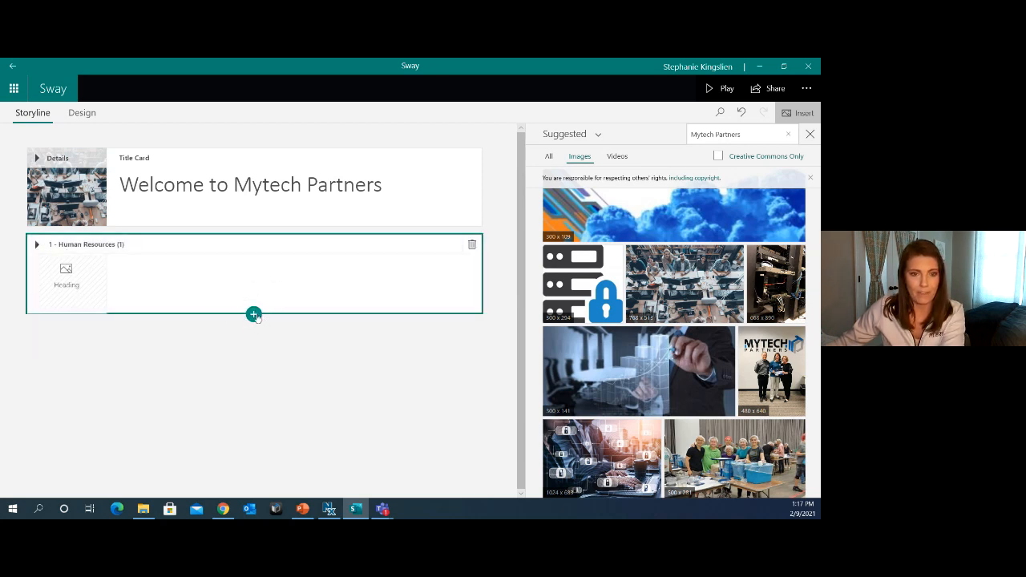
click(41, 248)
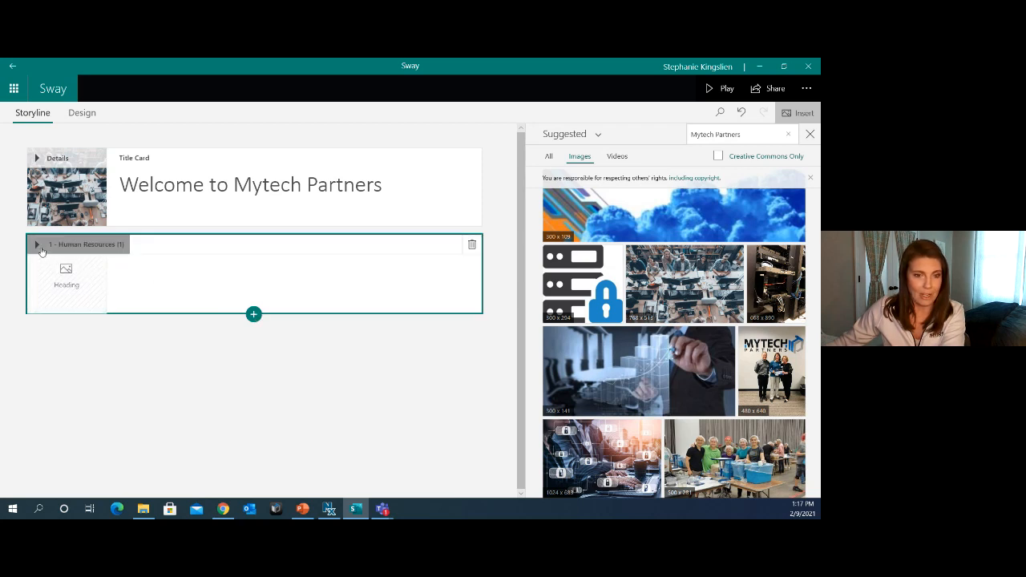
click(231, 315)
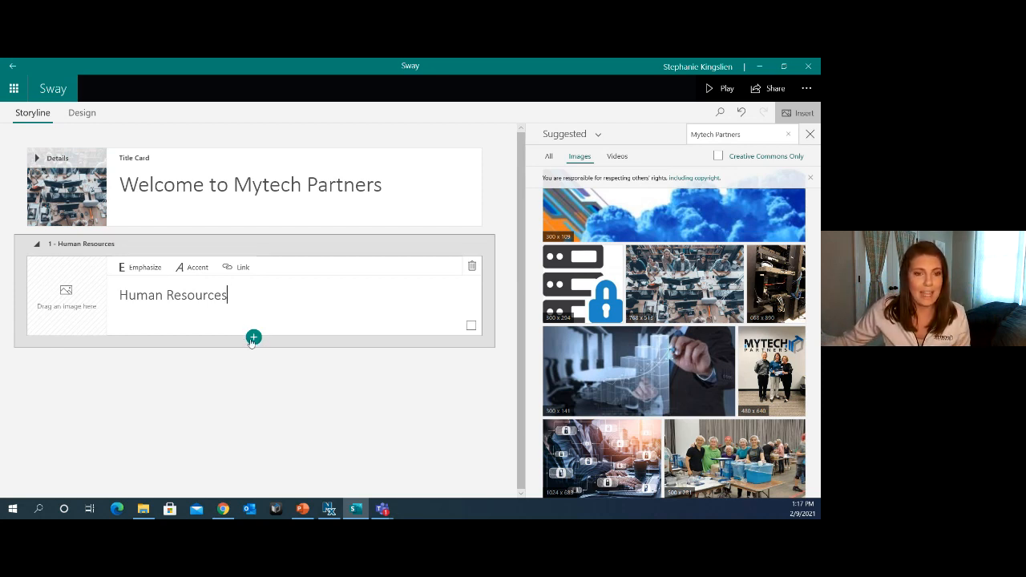
click(39, 248)
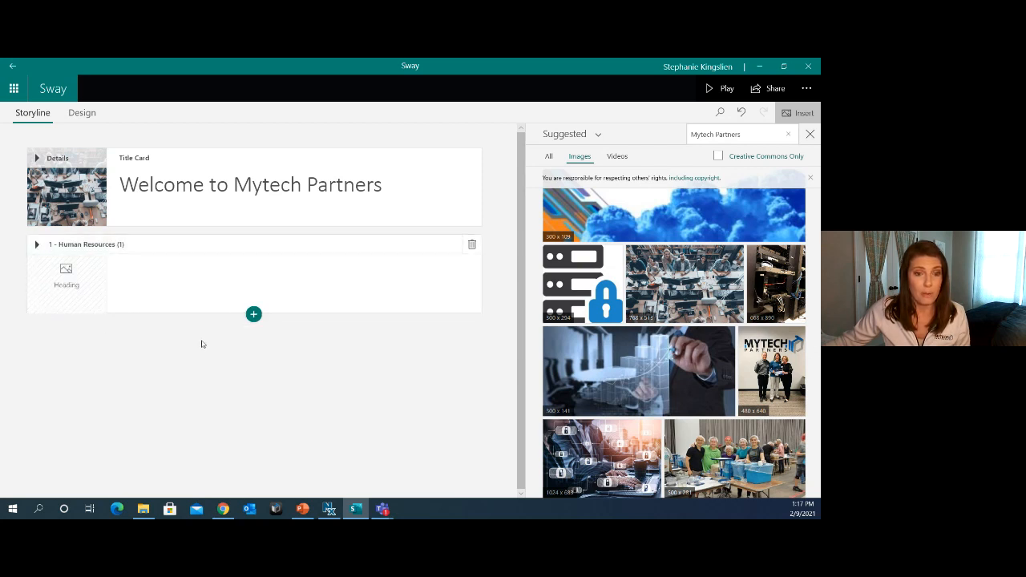
click(37, 244)
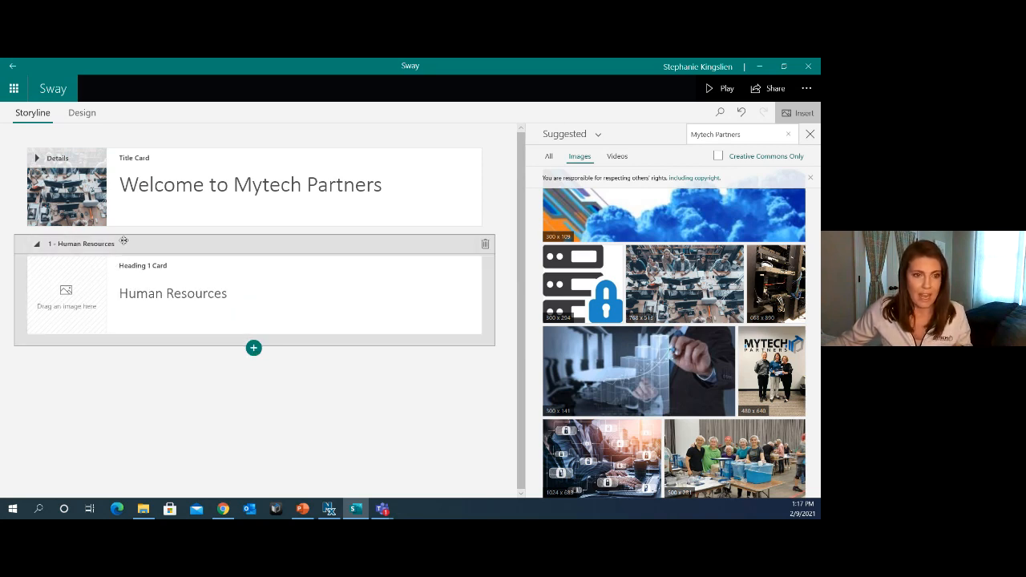
Add a Heading 2 card inside the Human Resources section and enter "Employee Handbook" as its heading
click(249, 317)
click(253, 339)
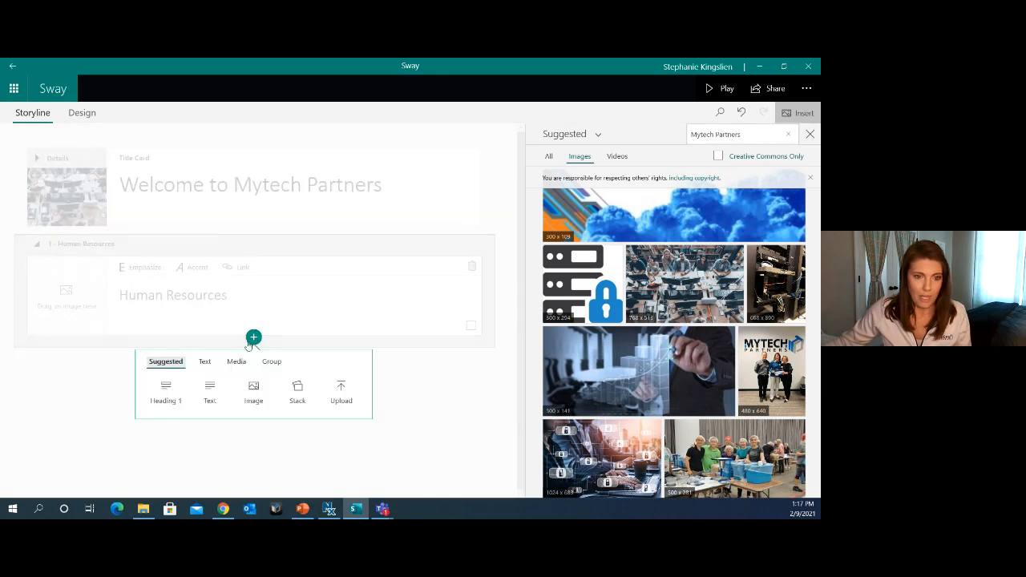
click(206, 361)
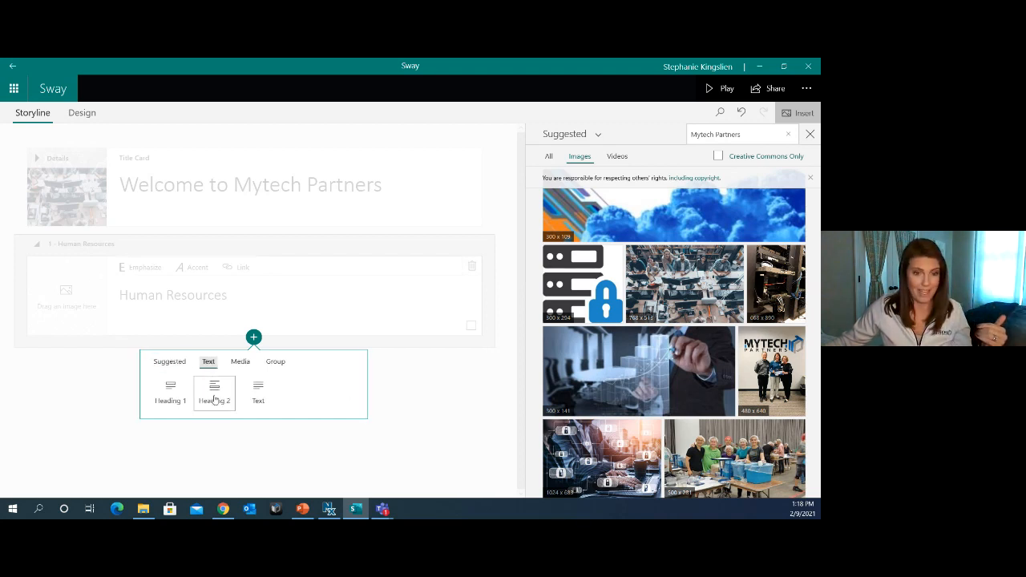
click(212, 392)
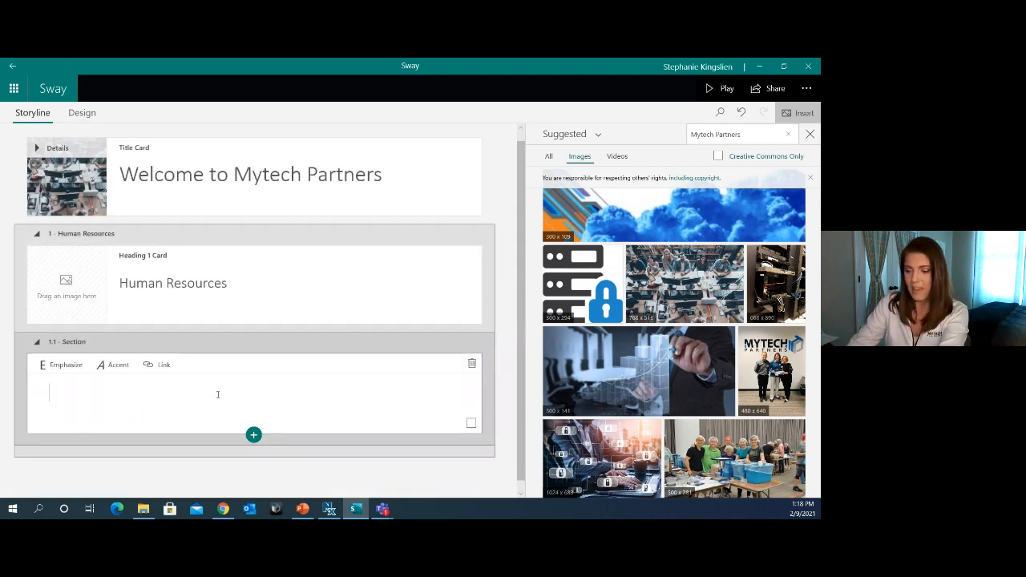
text(Employe)
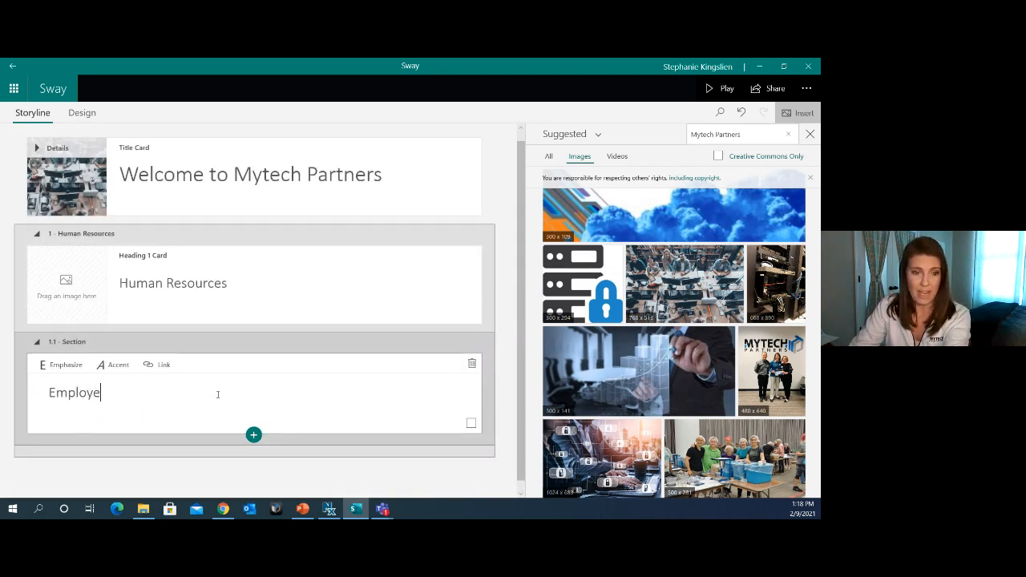
text(e Handbook)
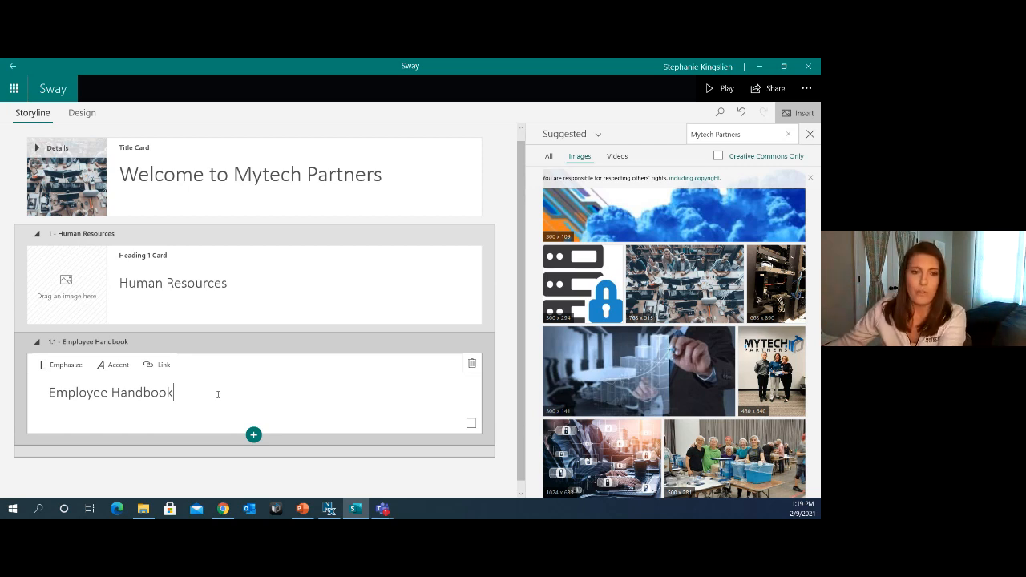
Switch to SharePoint in Chrome and open the HR Documents folder in the All MTP365.com site's document library
click(224, 509)
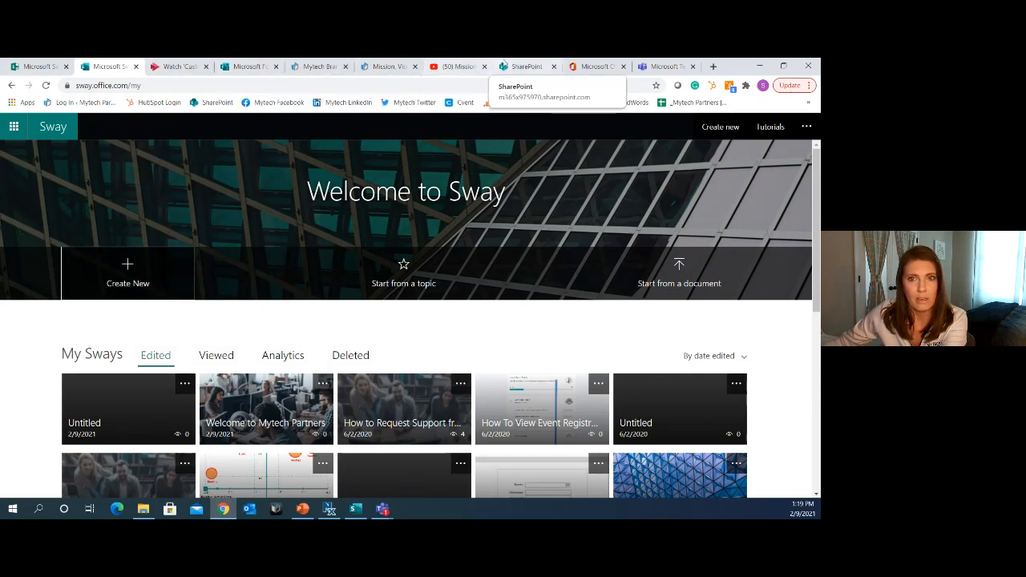
click(508, 66)
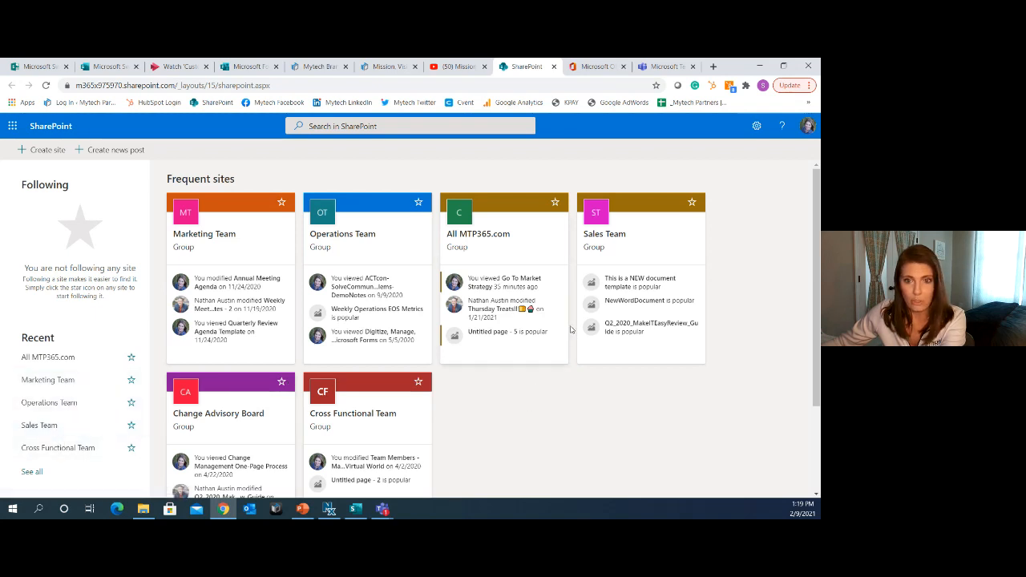
click(525, 243)
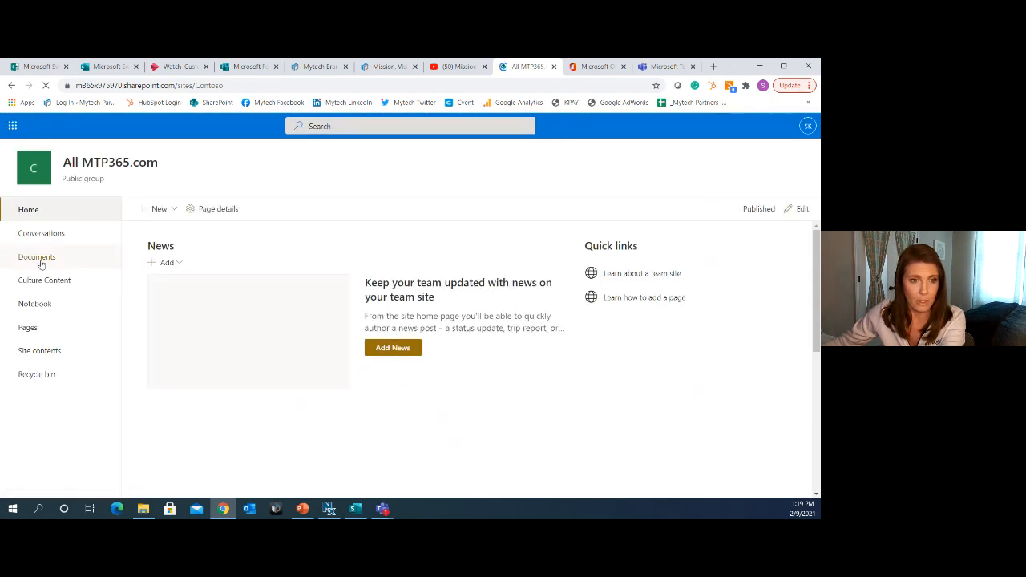
click(40, 262)
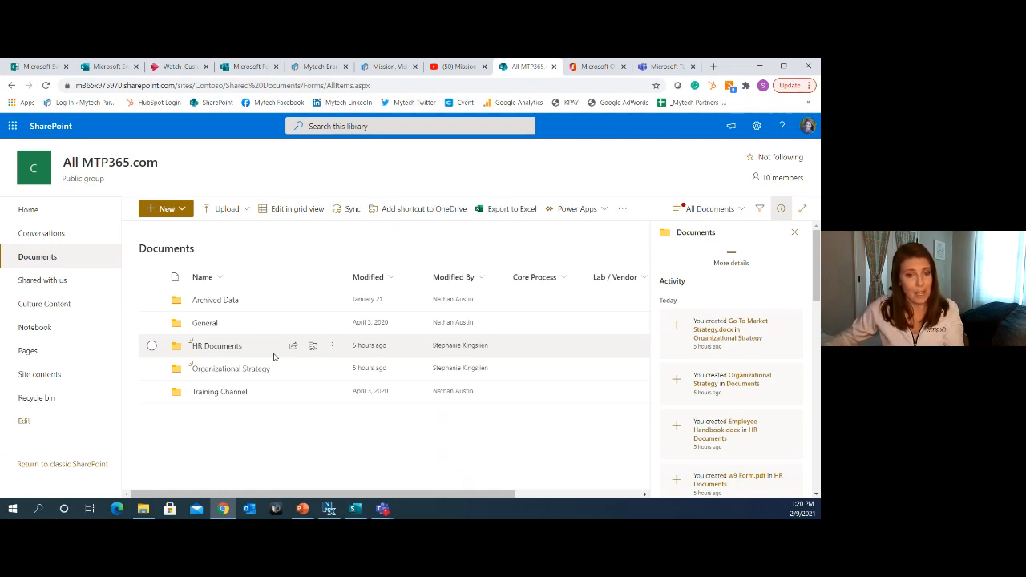
click(215, 347)
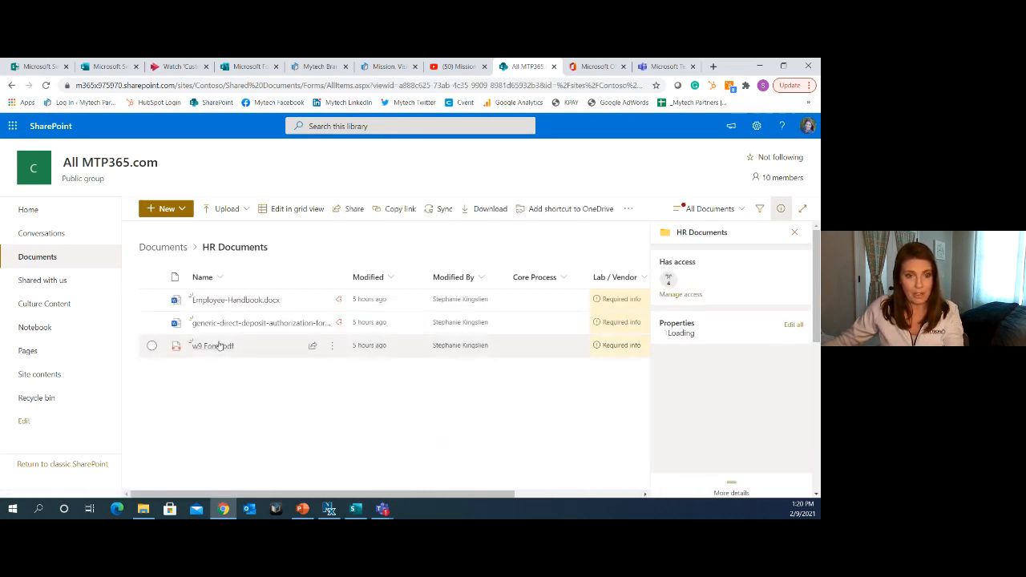
Copy the sharing link of Employee-Handbook.docx
mouse_move(335, 303)
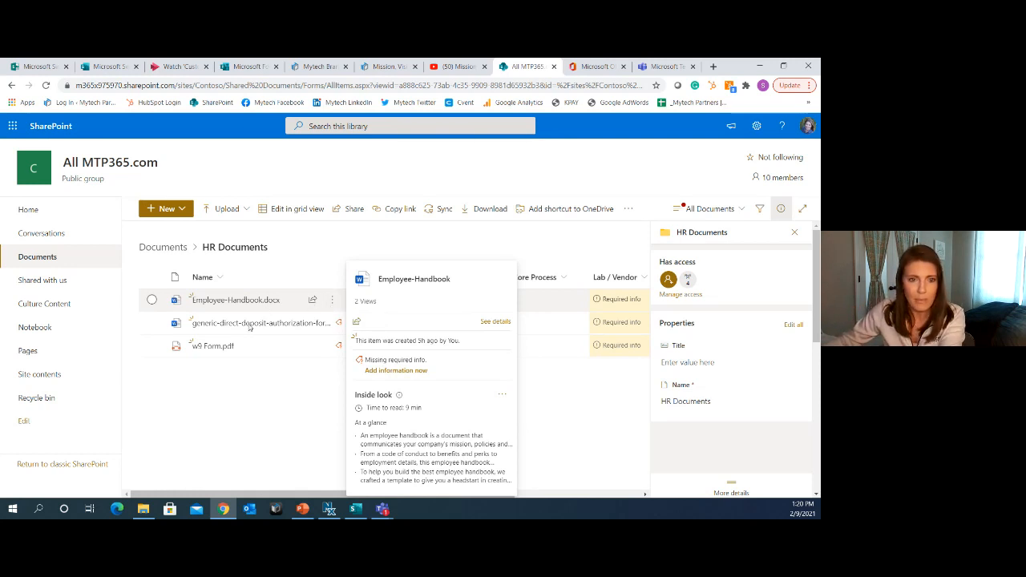
click(331, 303)
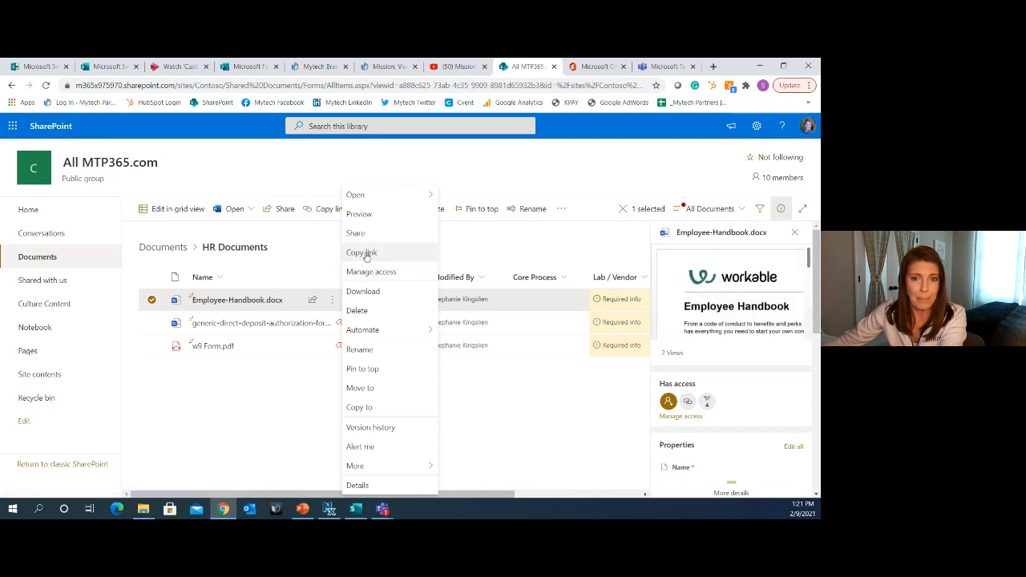
click(367, 253)
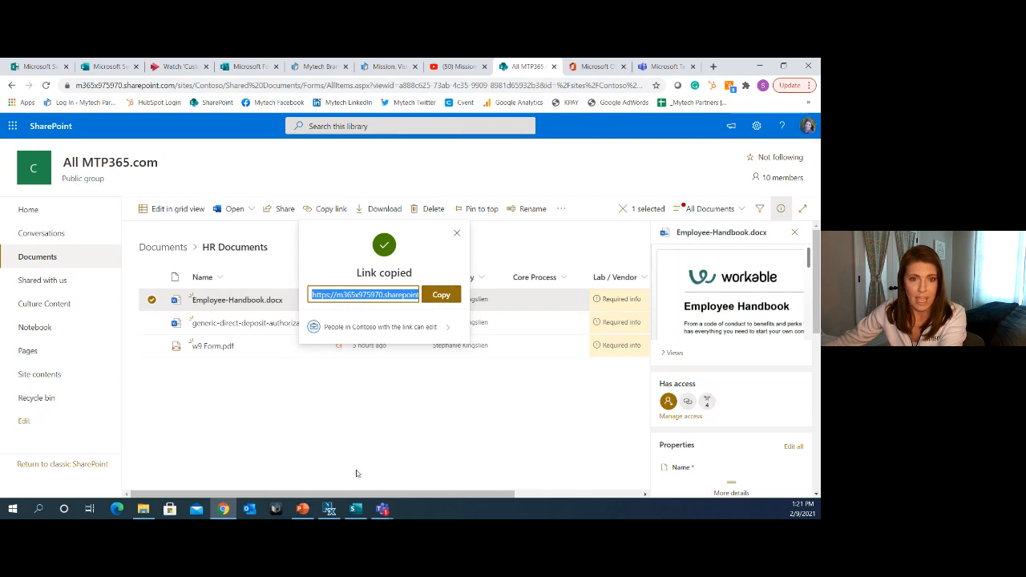
Back in Sway, add a text card under Employee Handbook: "Here is Mytech's Employee Handbook. Please review and sign the last page. Return the signed page to your manager."
click(359, 512)
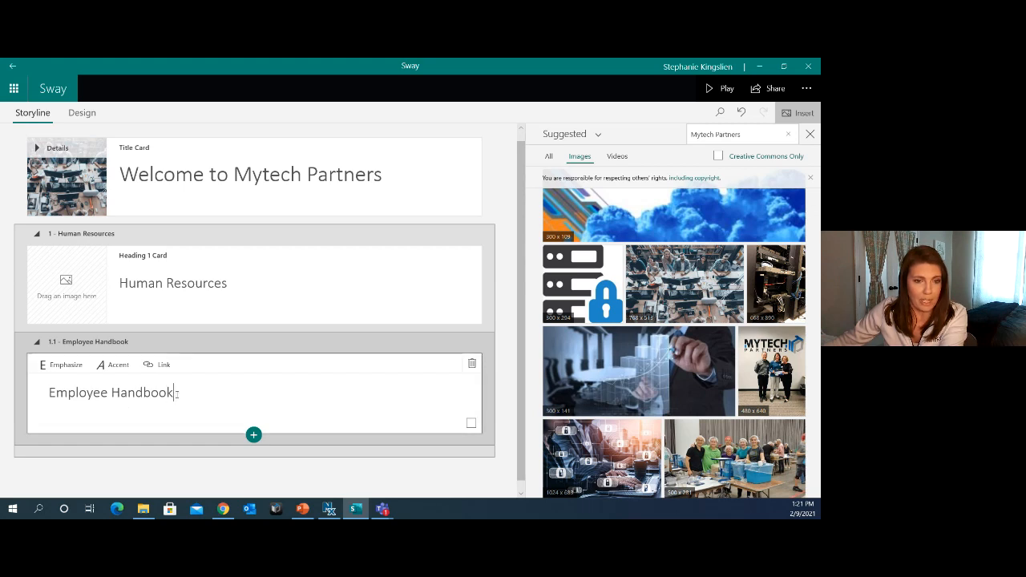
click(253, 436)
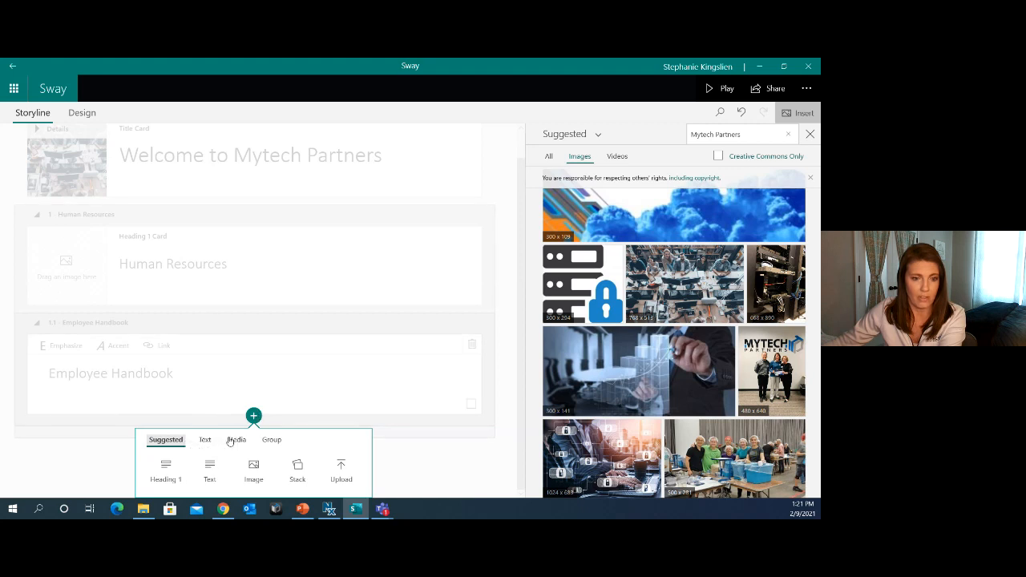
click(211, 471)
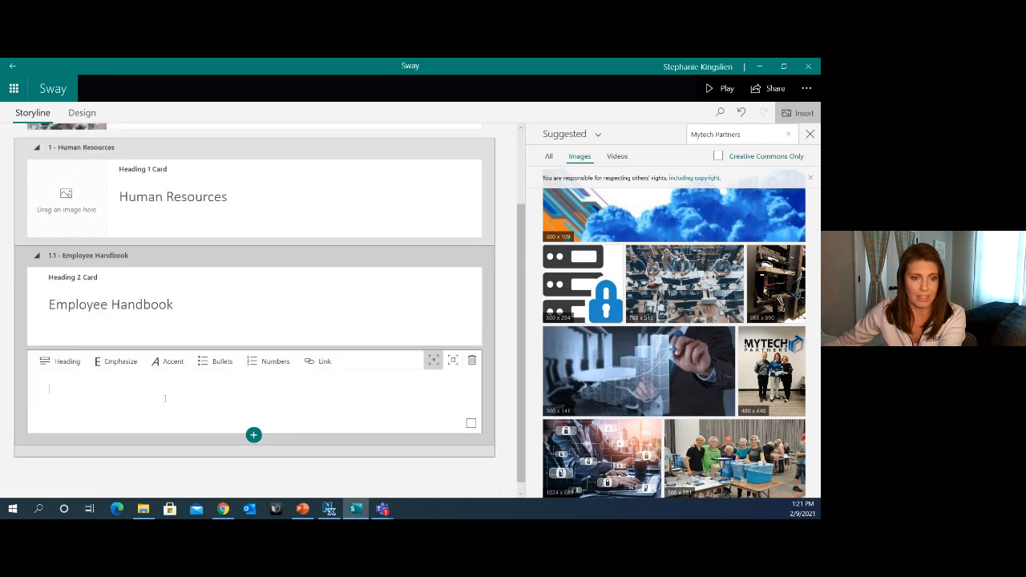
text(Here )
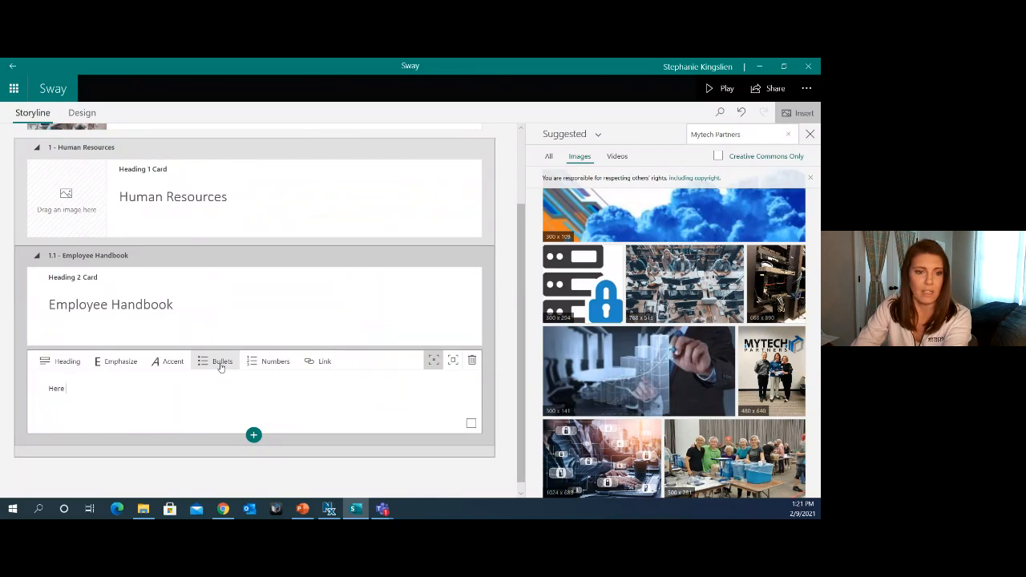
text(is Mytech)
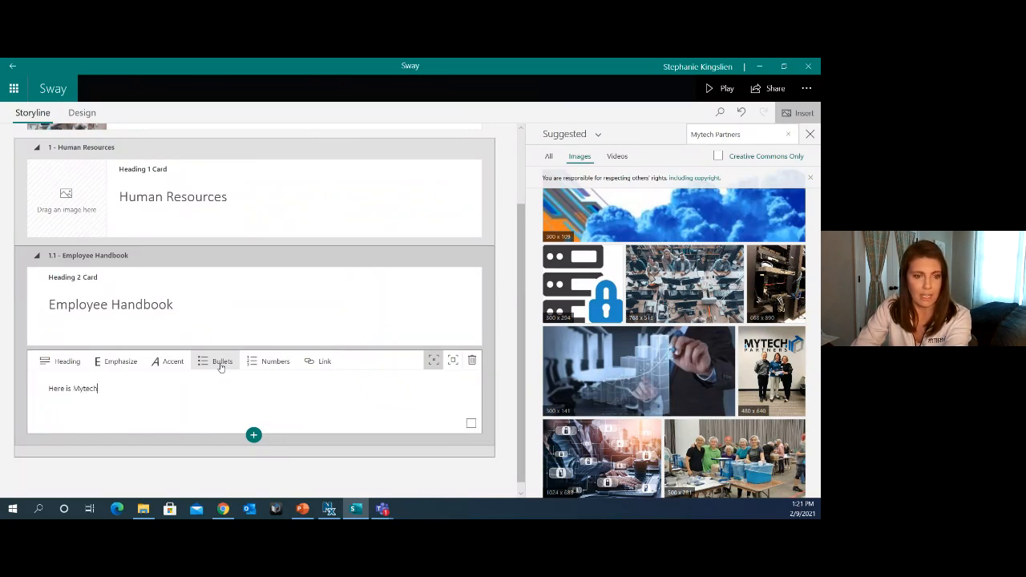
text('s Employe)
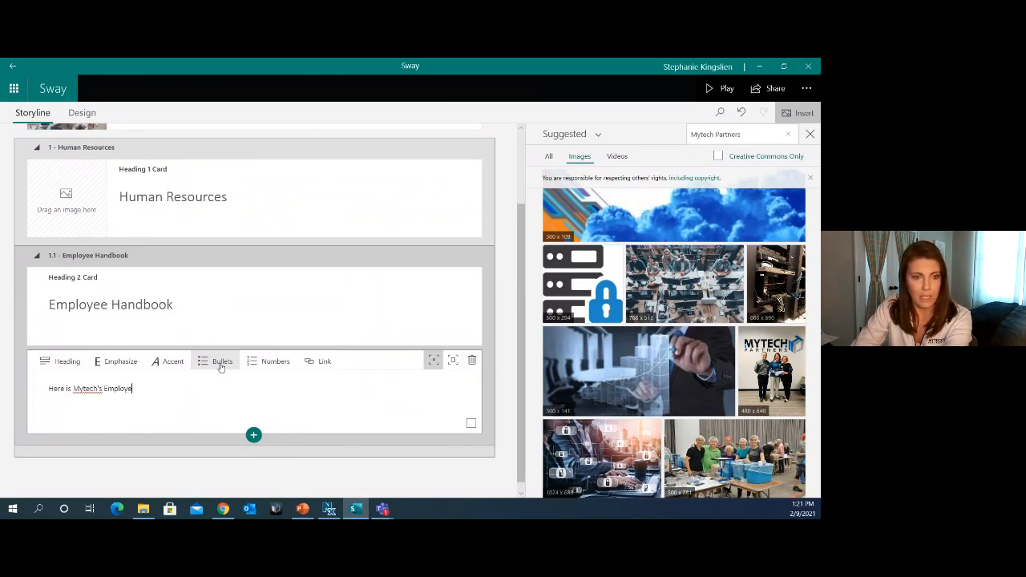
text(e Handbook.)
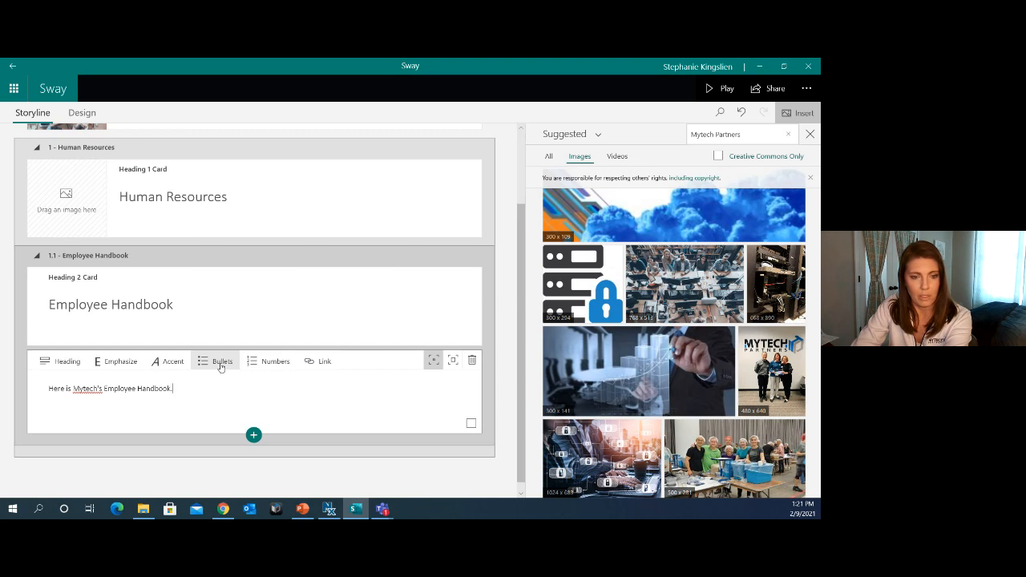
text(  Please review )
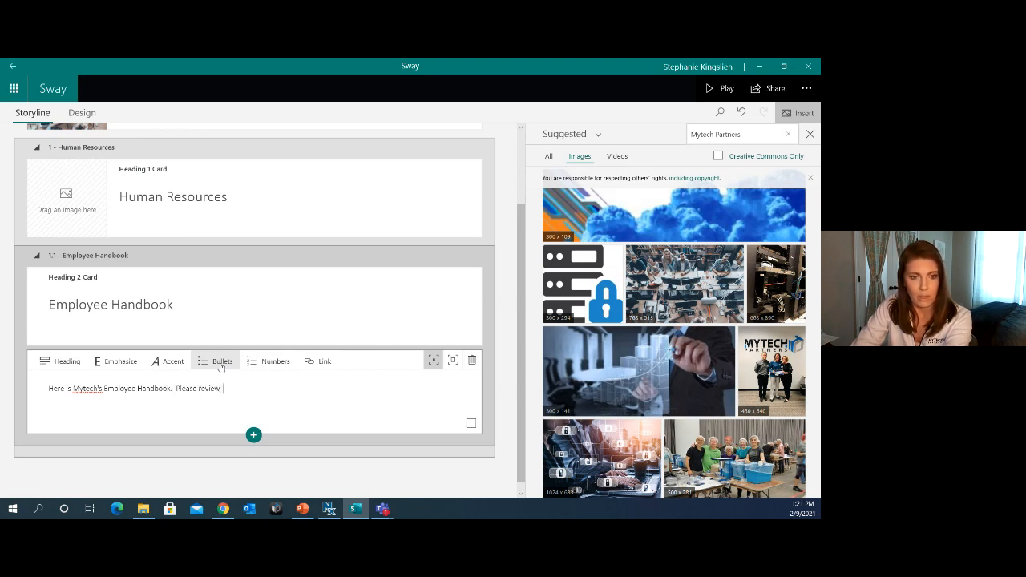
text( and )
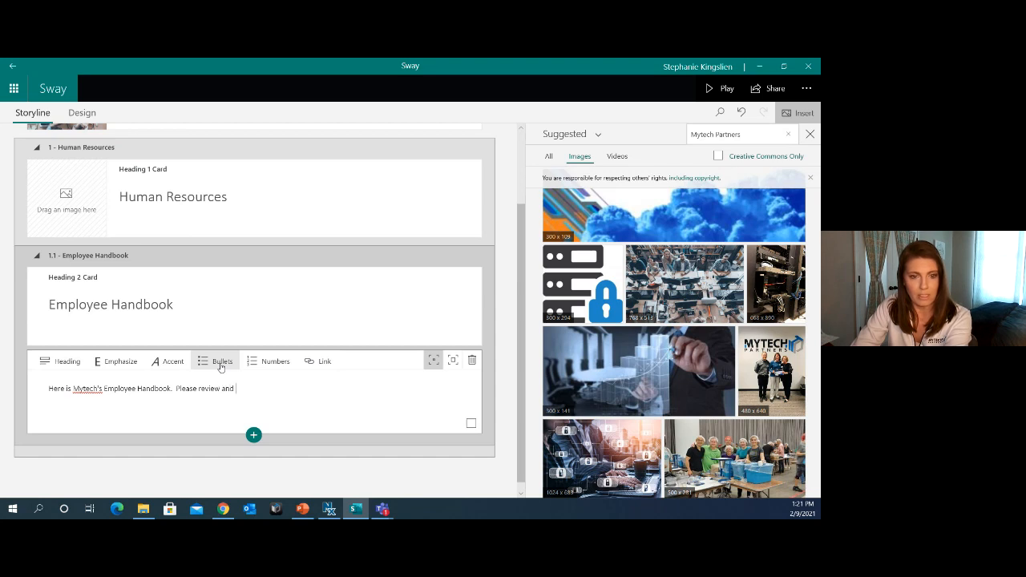
text(sign t)
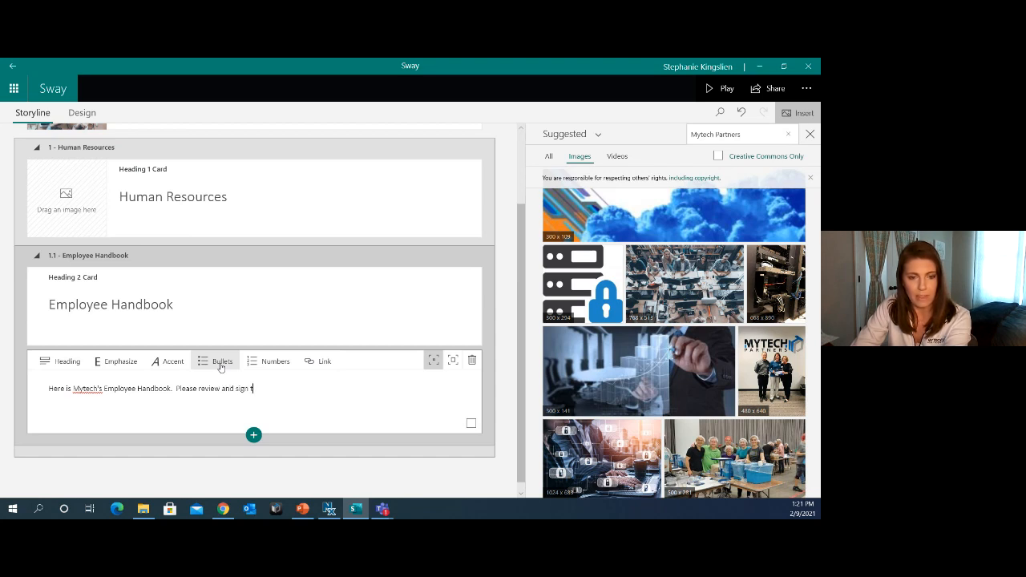
text(he last page.  )
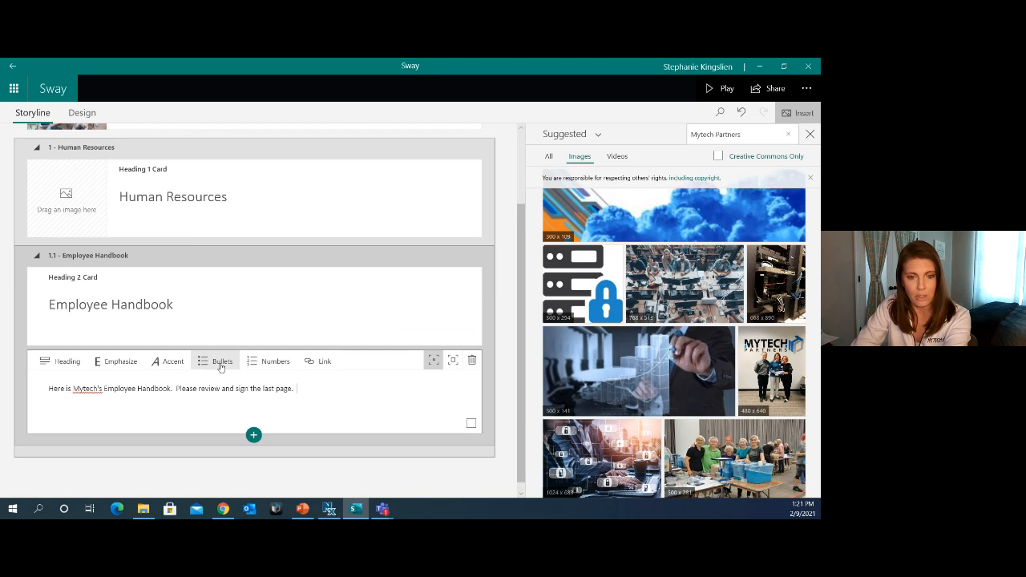
text(Return the )
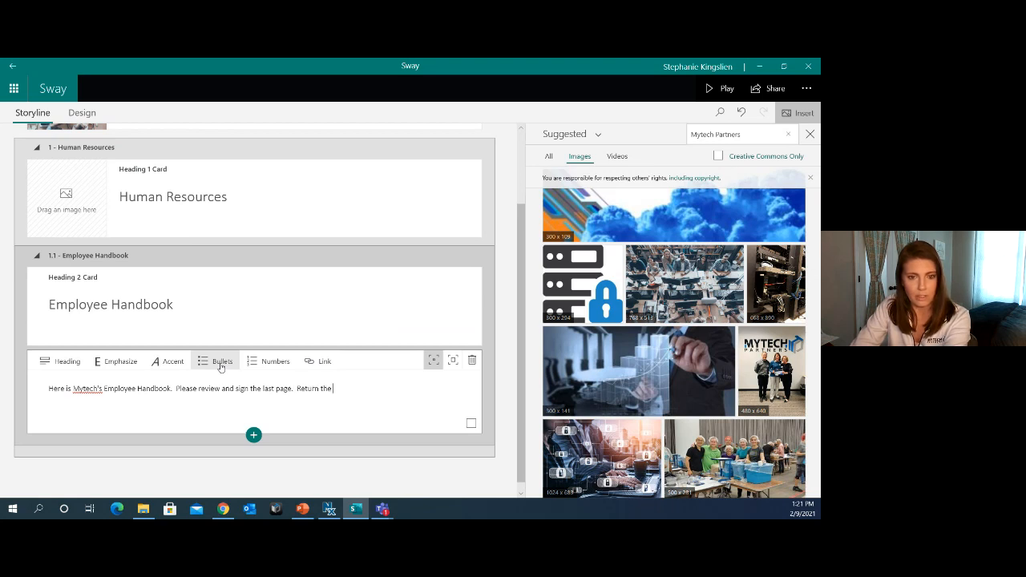
text(signed page to )
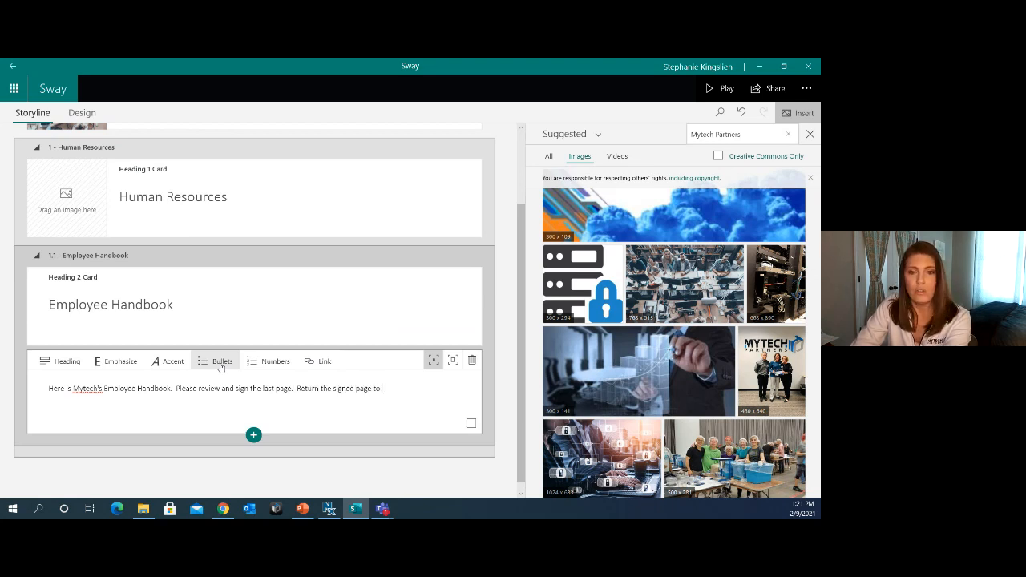
text(your manager.)
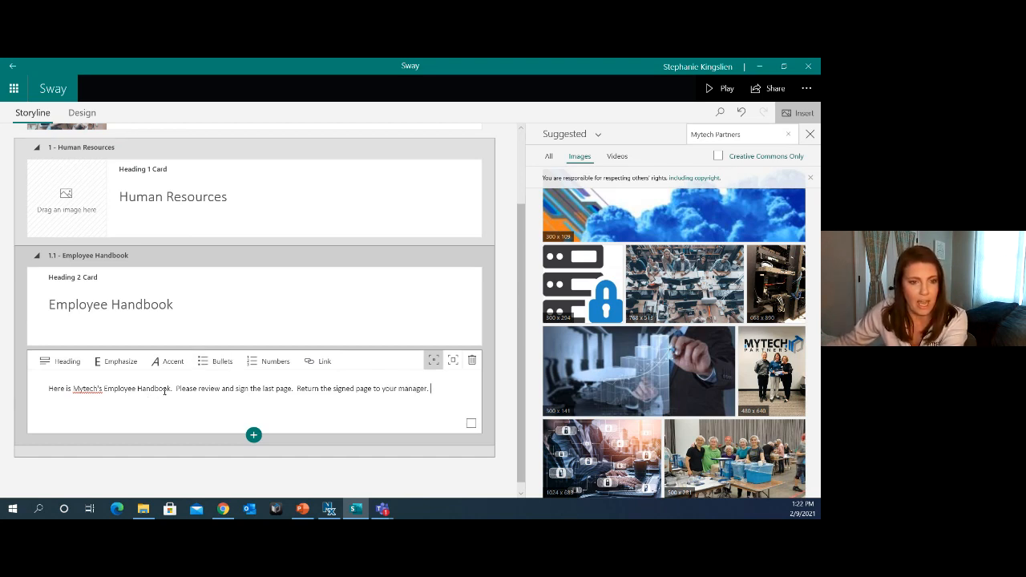
Link the words "Mytech's Employee Handbook" in the text card to the copied SharePoint document address
drag(170, 390, 73, 389)
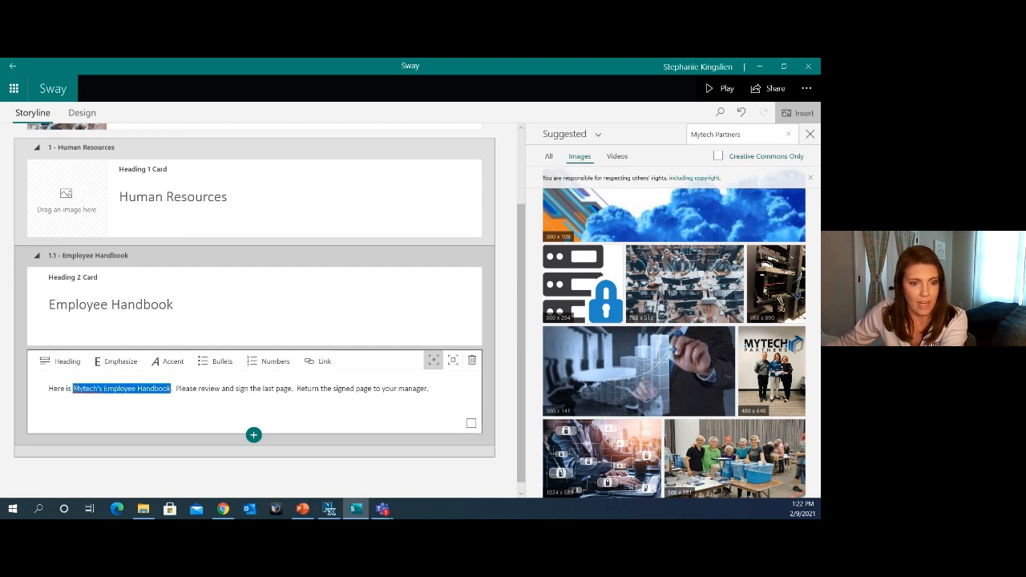
click(321, 365)
key(ctrl+v)
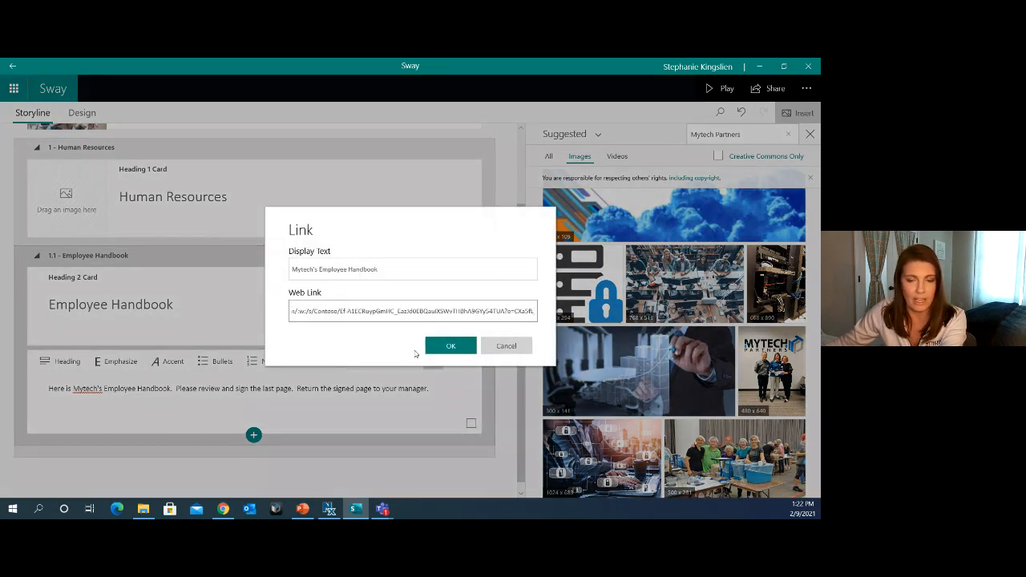
click(449, 346)
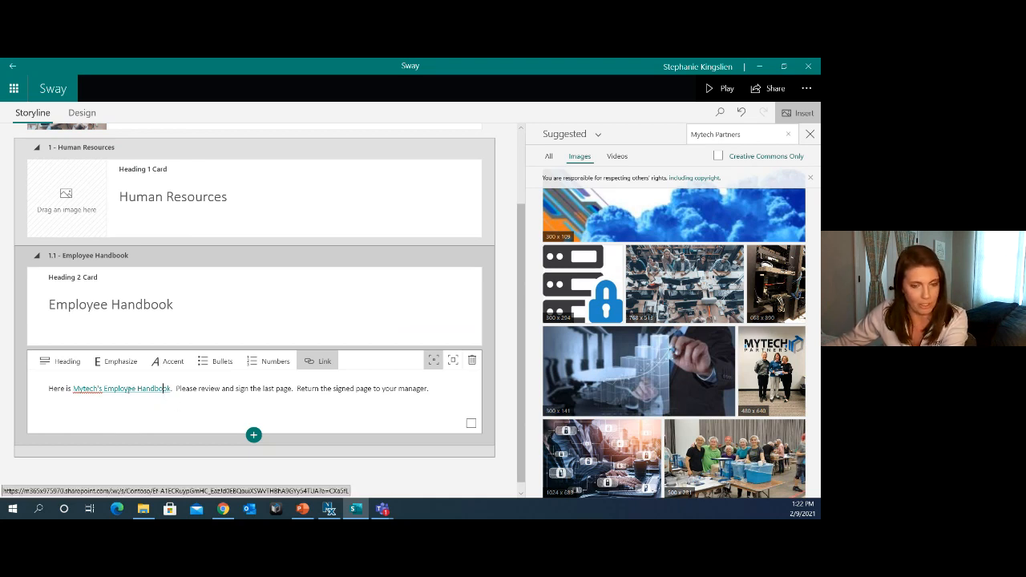
Add a Heading 2 card after the Employee Handbook text card and title it "Supply Request Form"
click(253, 436)
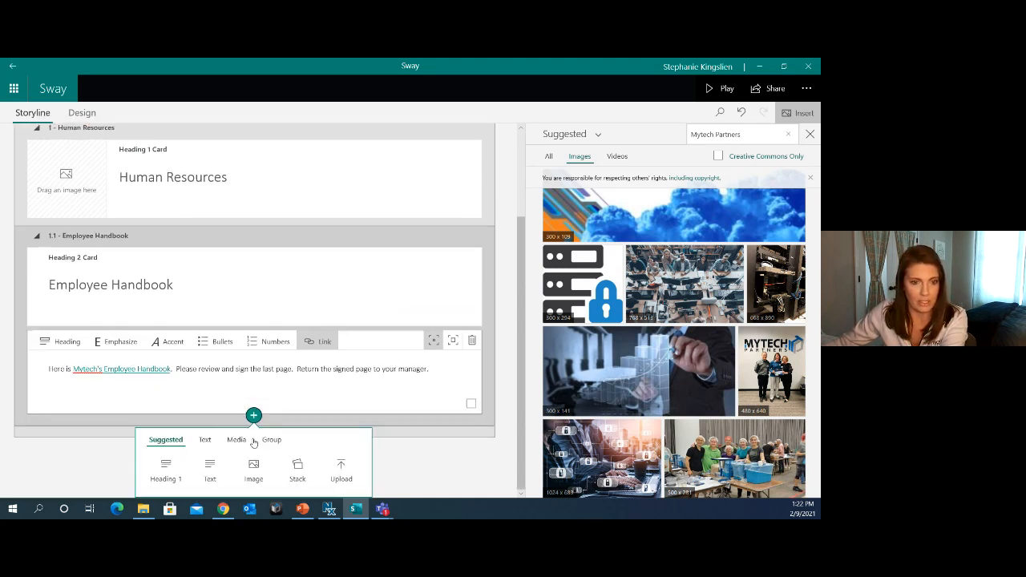
click(206, 442)
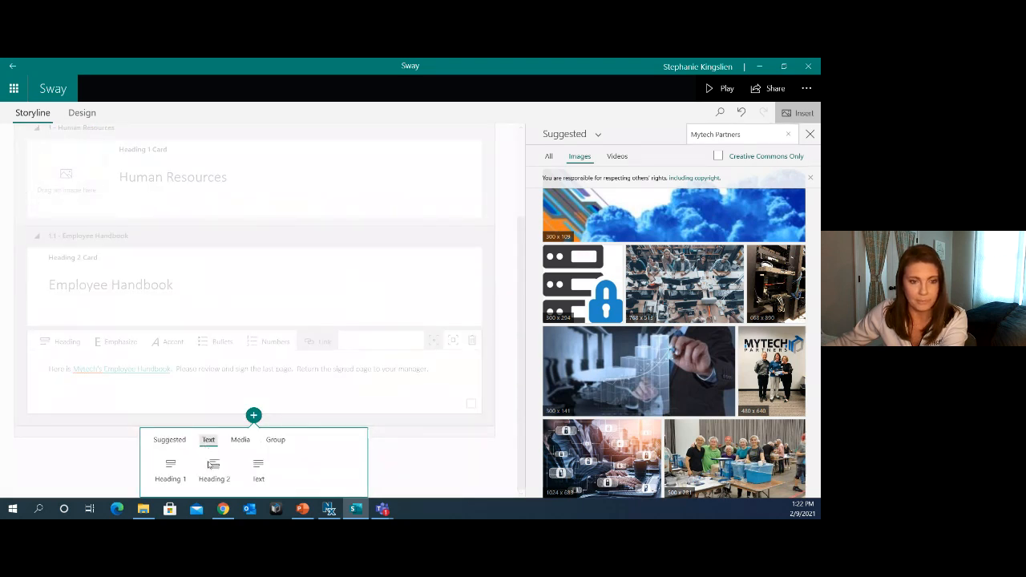
click(211, 469)
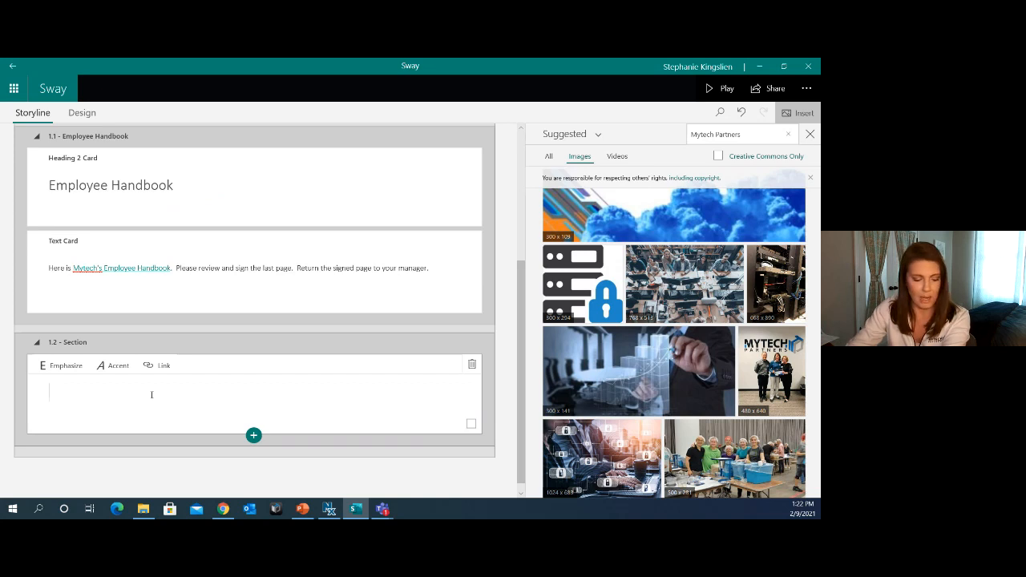
text(Su)
key(BackSpace)
key(BackSpace)
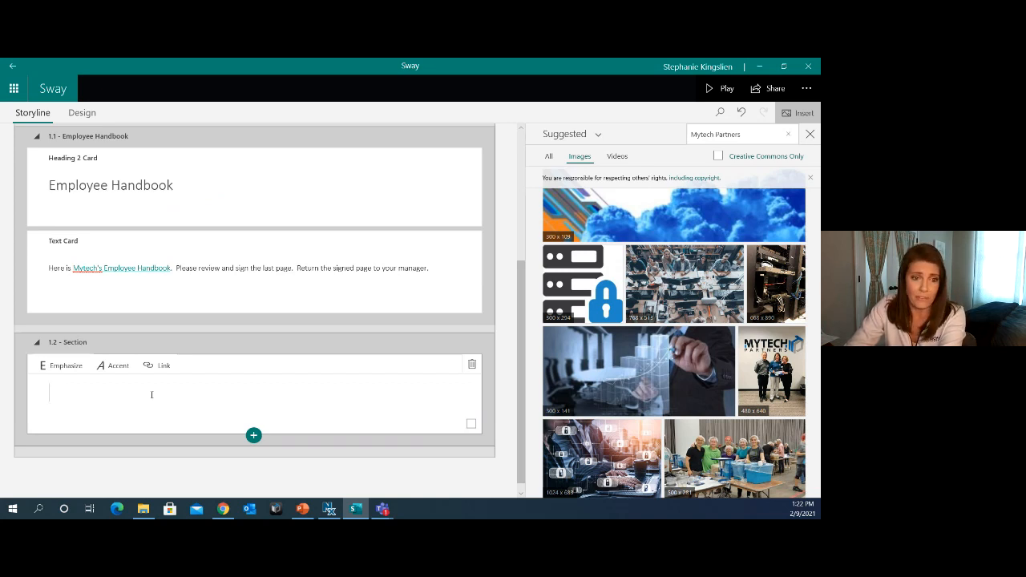
text(Supply)
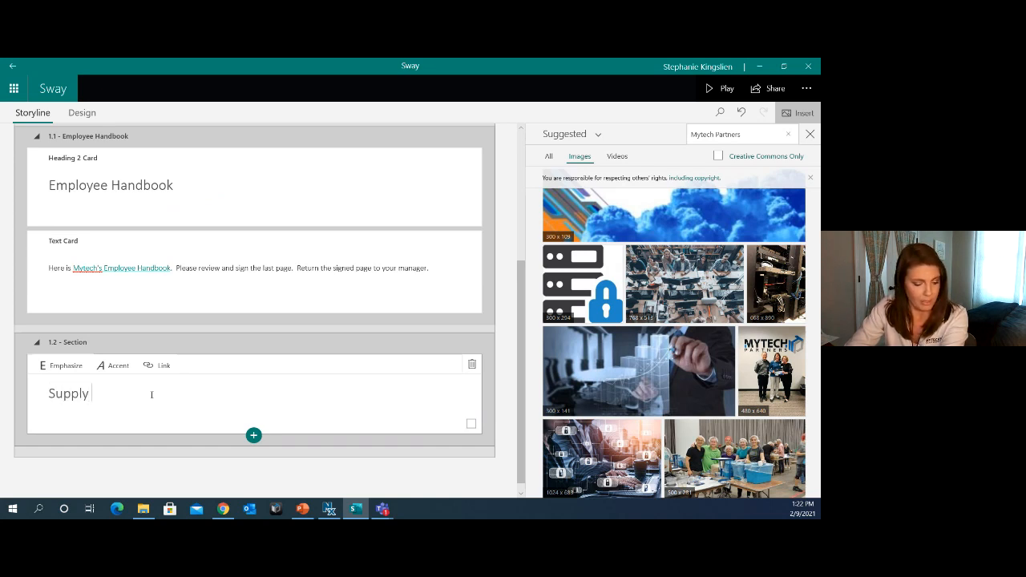
text(Request Form)
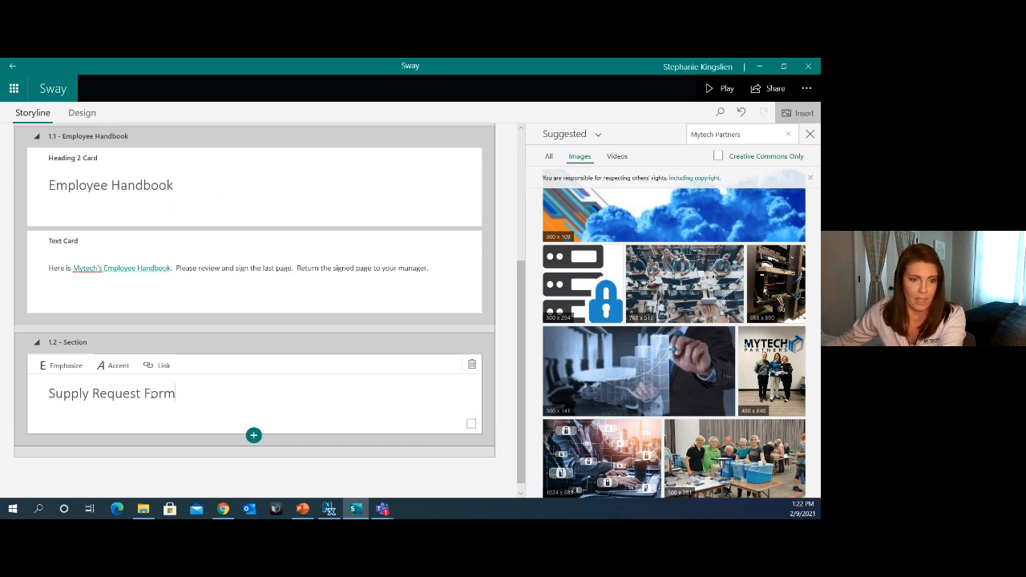
Add a text card under Supply Request Form: "Please fill out this form to request office supplies."
click(253, 435)
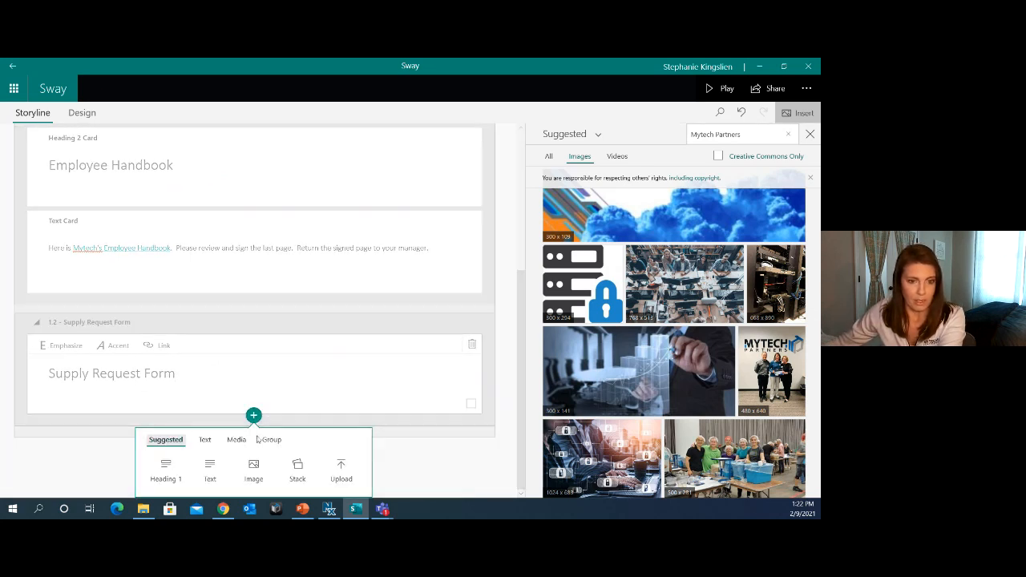
click(210, 473)
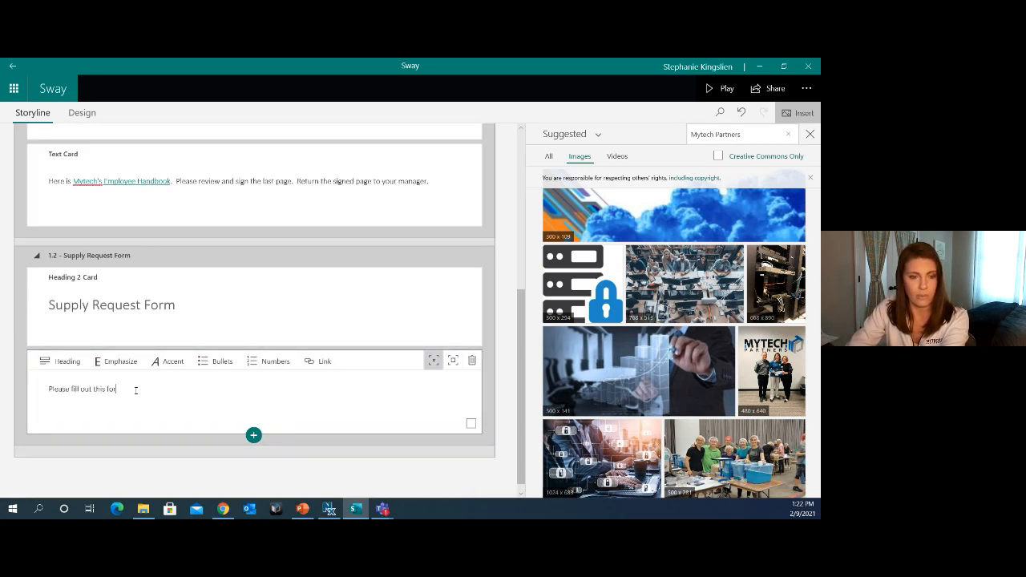
text(Please fill out this form to request office supplies.)
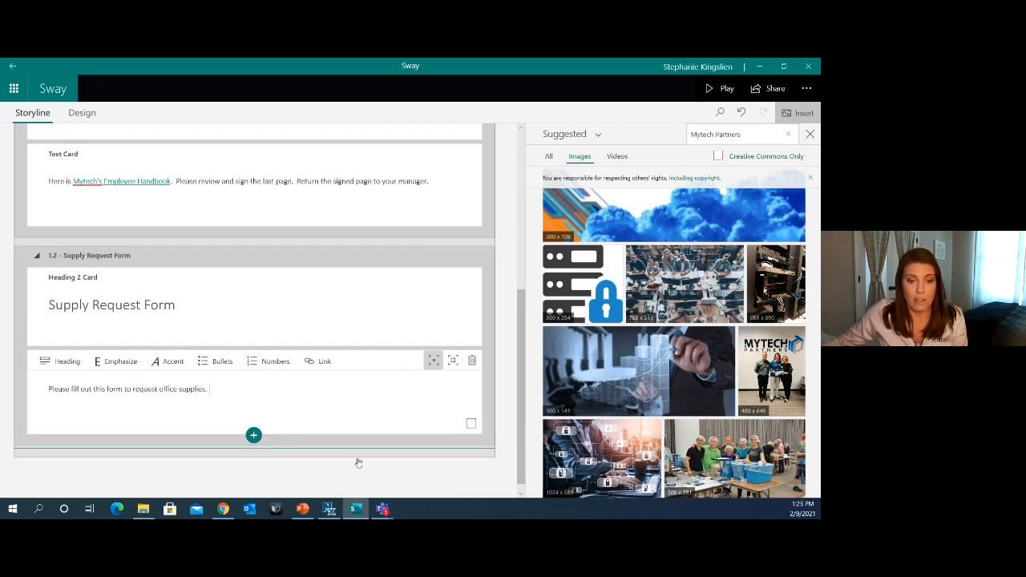
Switch to Microsoft Forms in Chrome, open the New Hire Supply Request Form and look through its questions
click(225, 510)
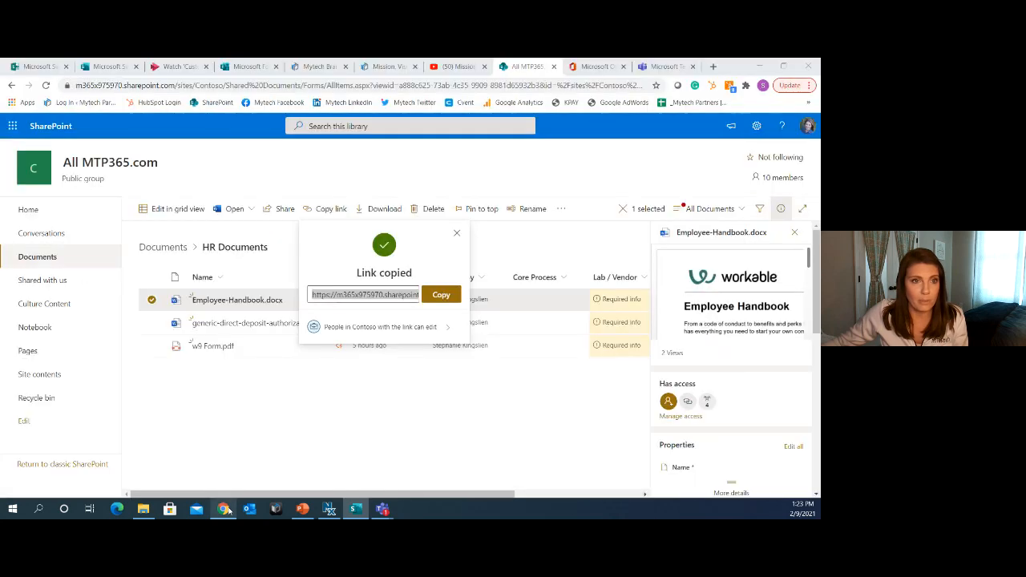
click(238, 68)
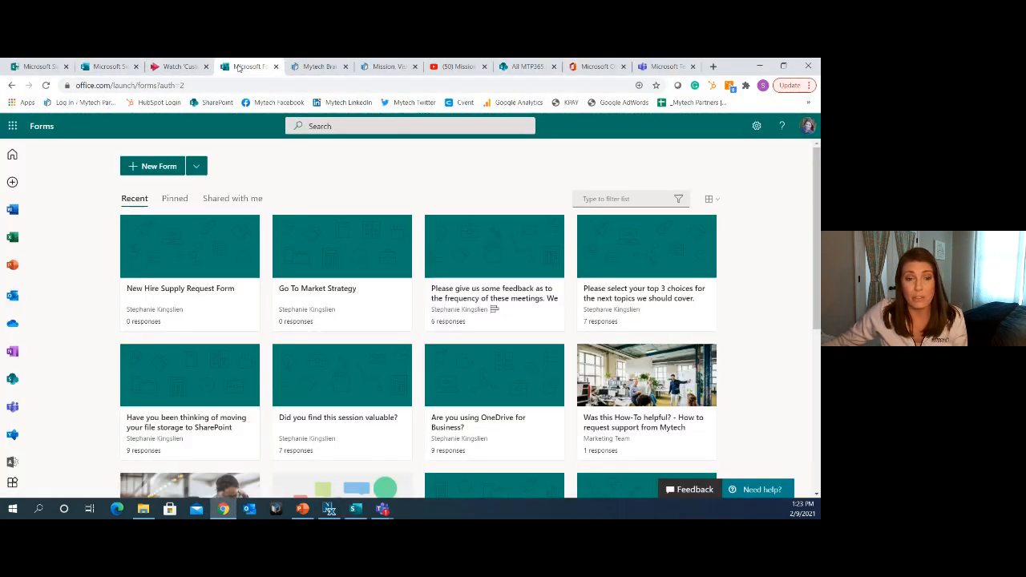
click(193, 251)
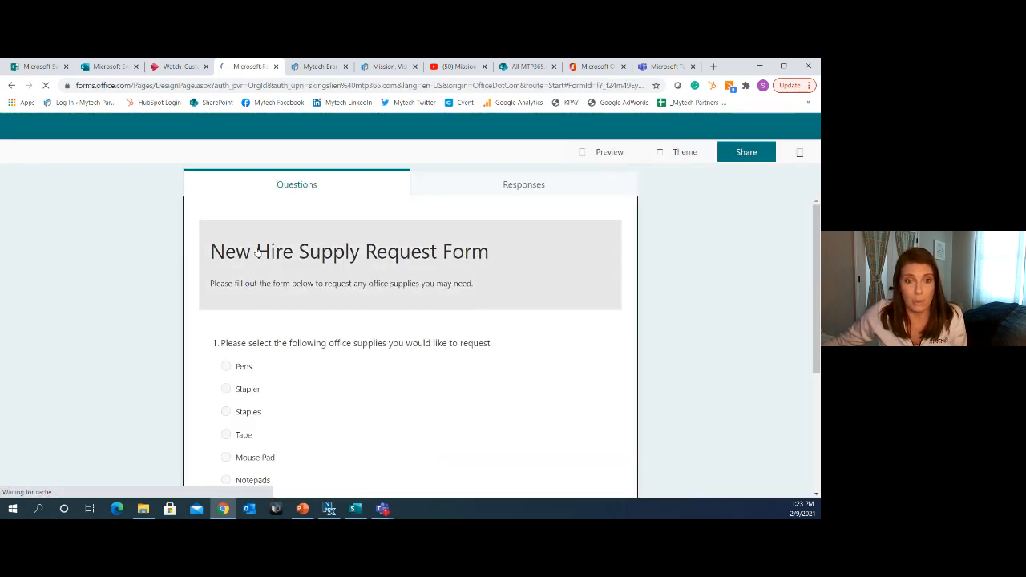
scroll(256, 251, down, 5)
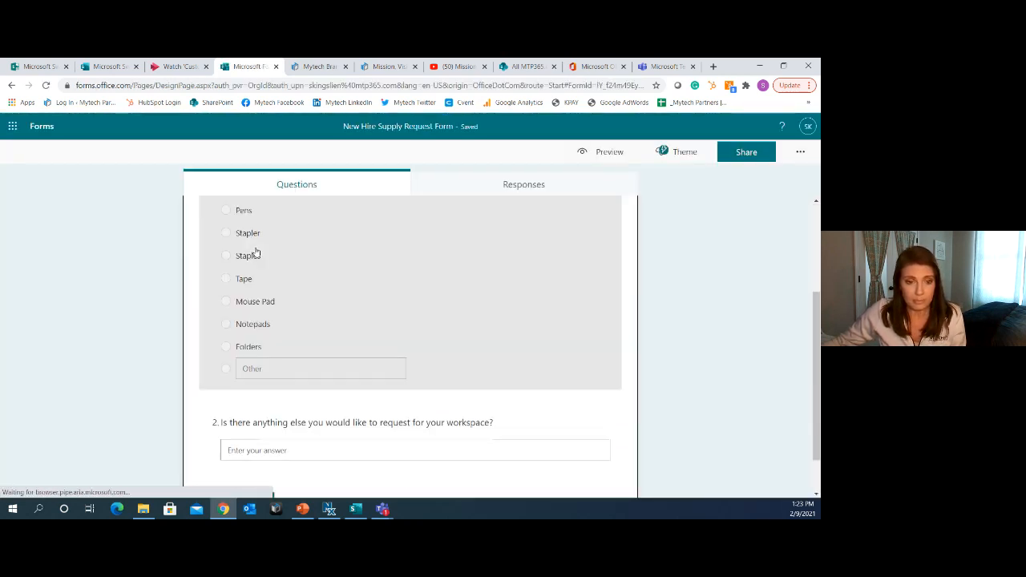
scroll(256, 251, up, 5)
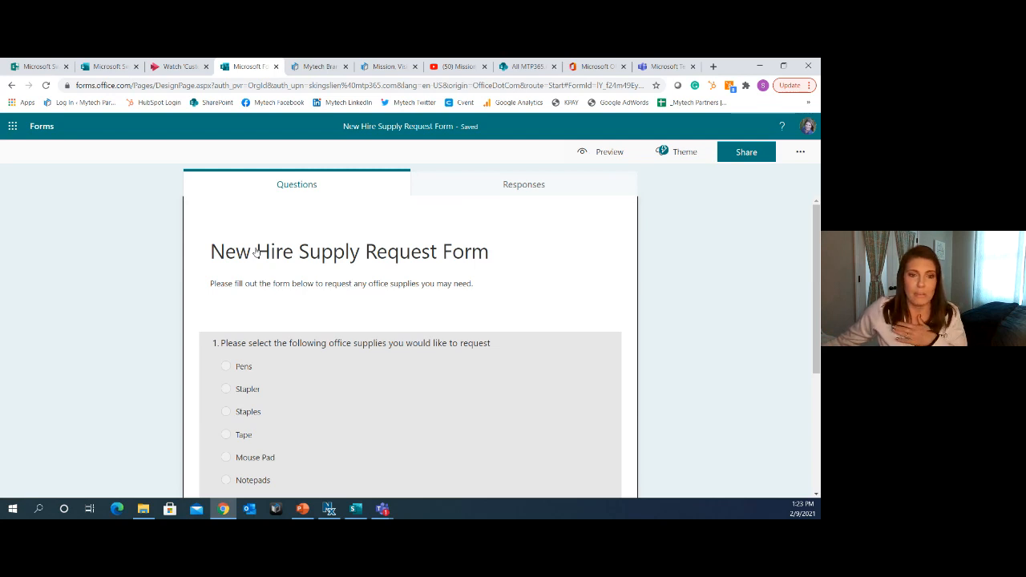
Copy the embed code of the New Hire Supply Request Form from its sharing options
click(732, 153)
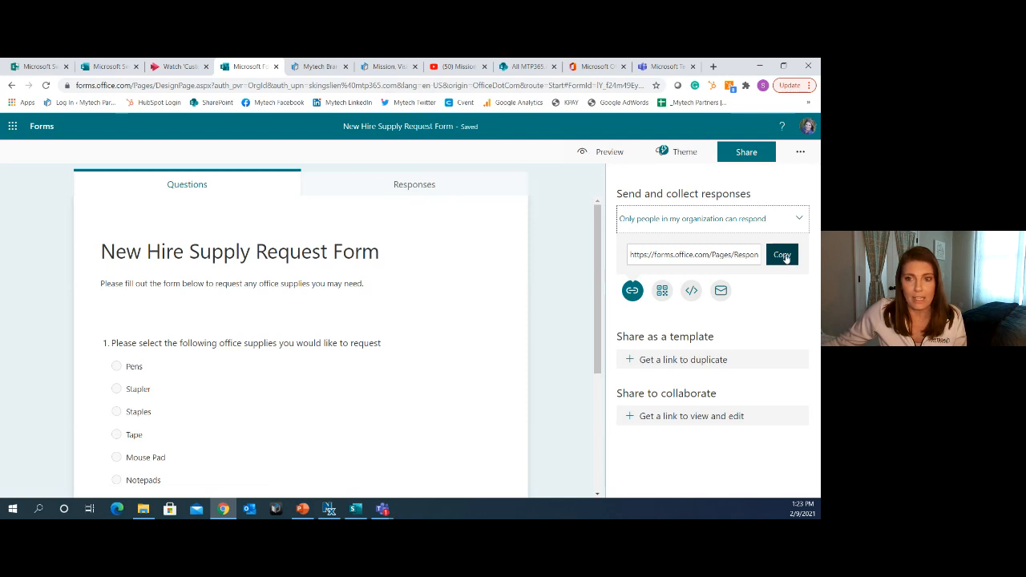
click(691, 291)
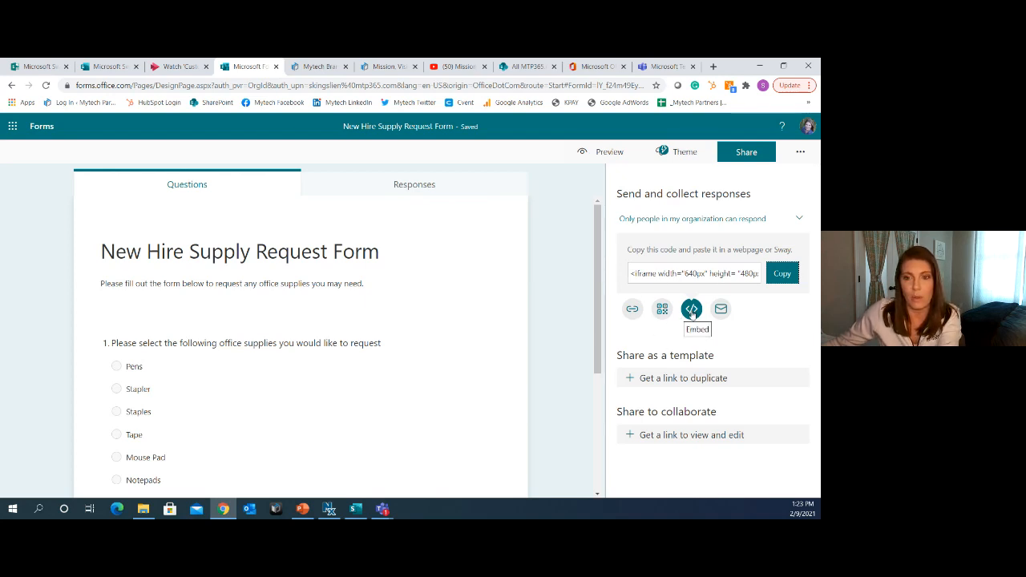
click(777, 276)
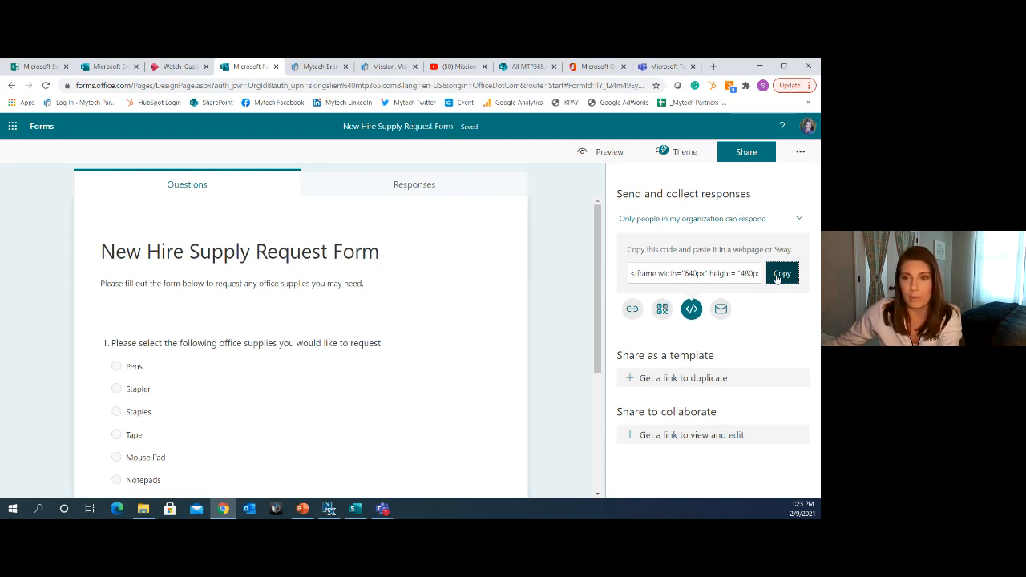
click(777, 275)
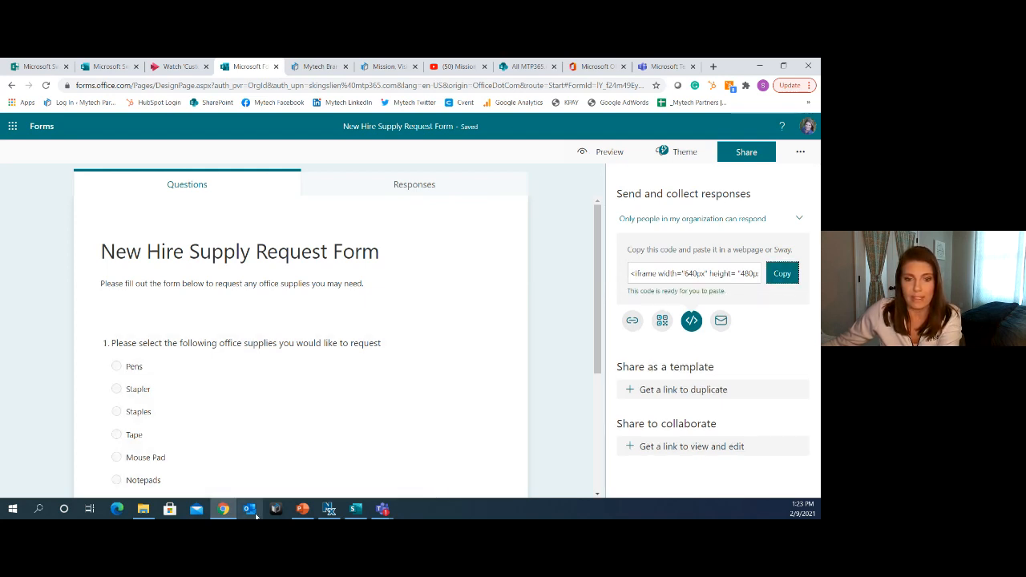
Back in Sway, add an embed card below the supply request text and paste the form's embed code into it
click(353, 509)
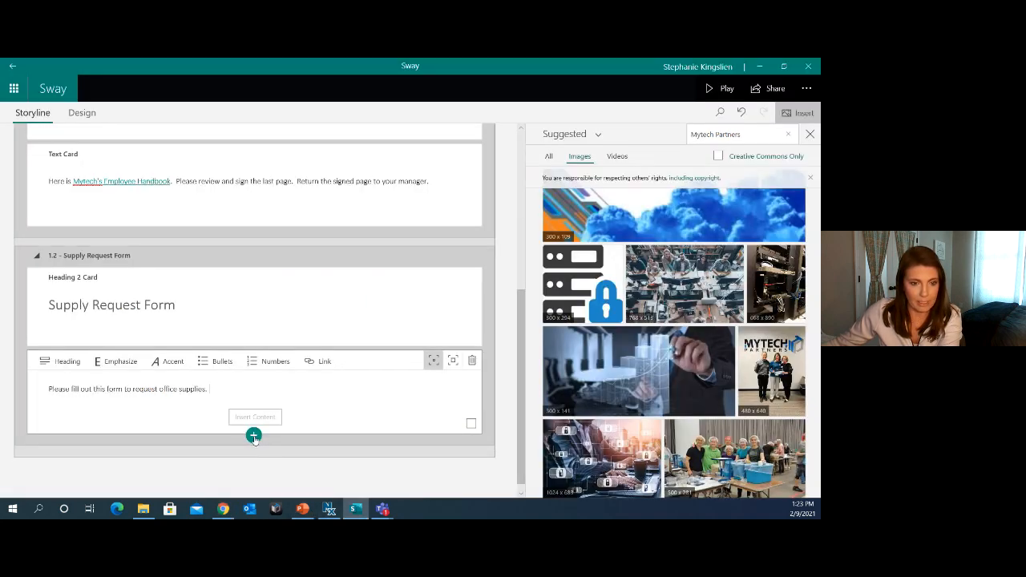
click(254, 437)
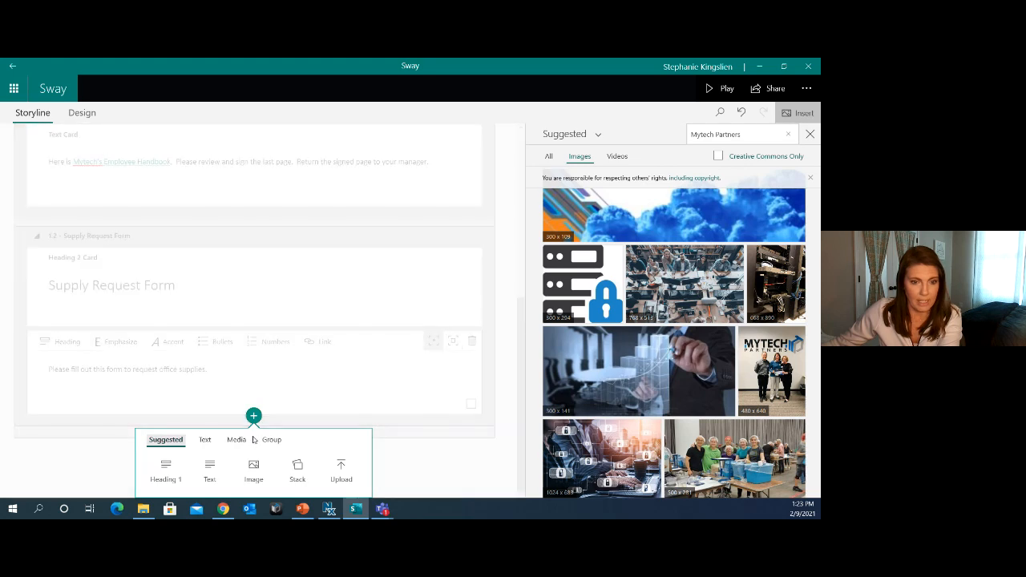
click(241, 442)
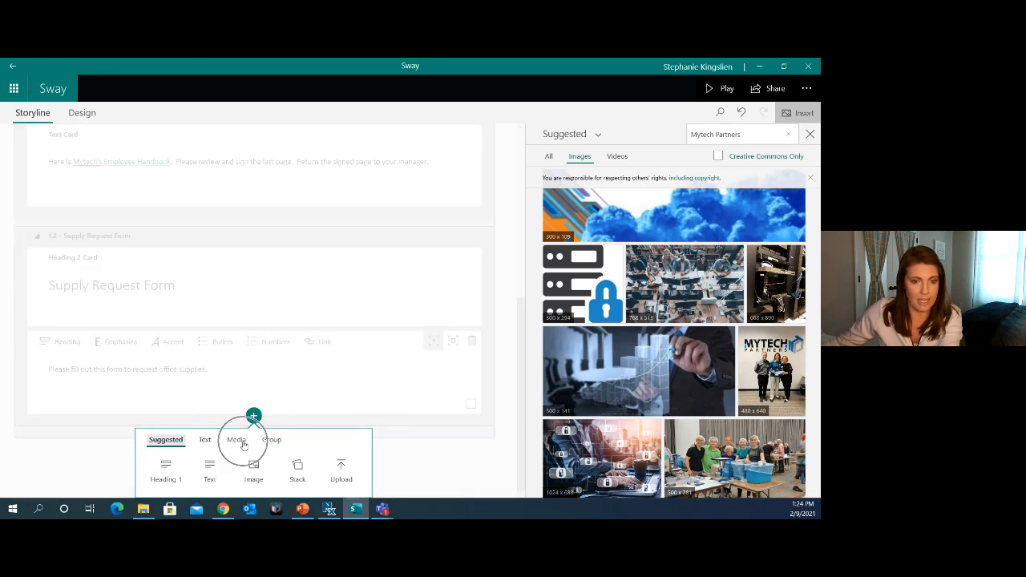
click(303, 469)
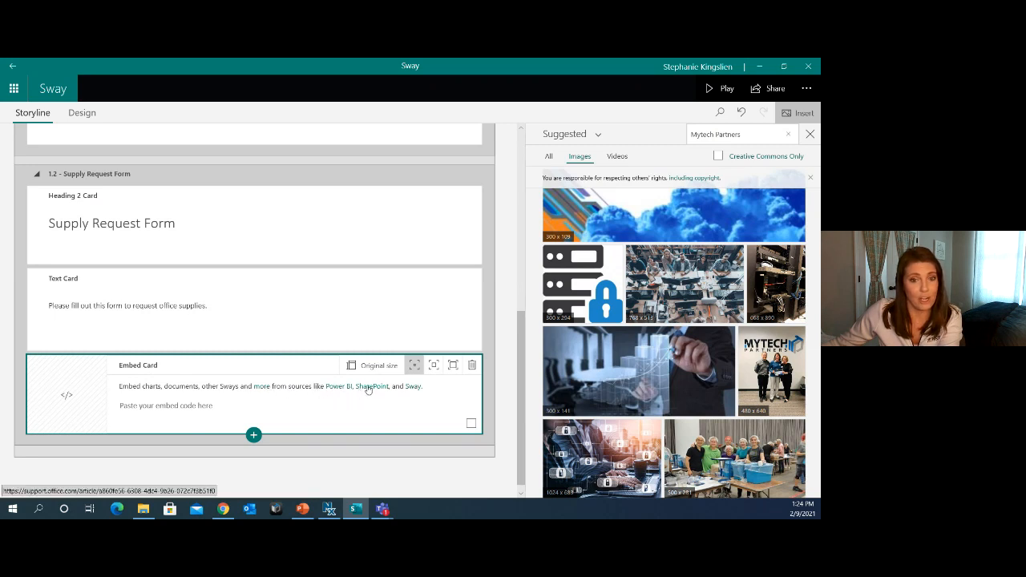
click(224, 404)
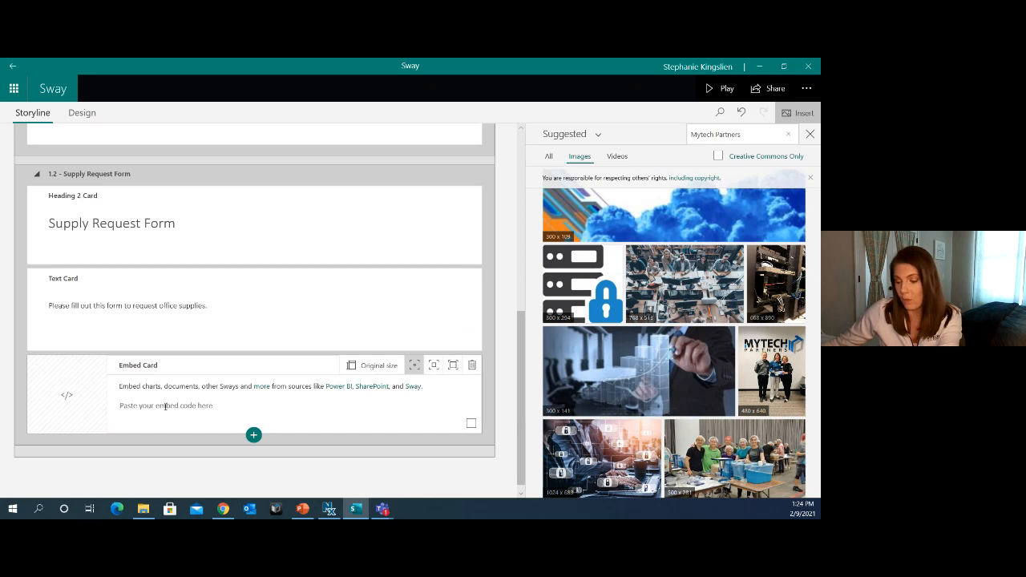
key(ctrl+v)
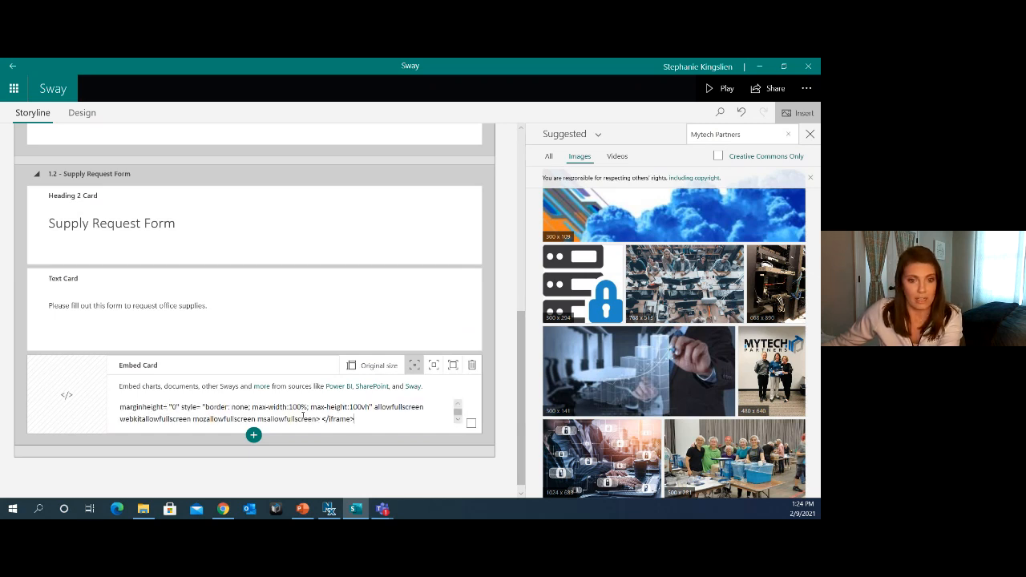
click(365, 431)
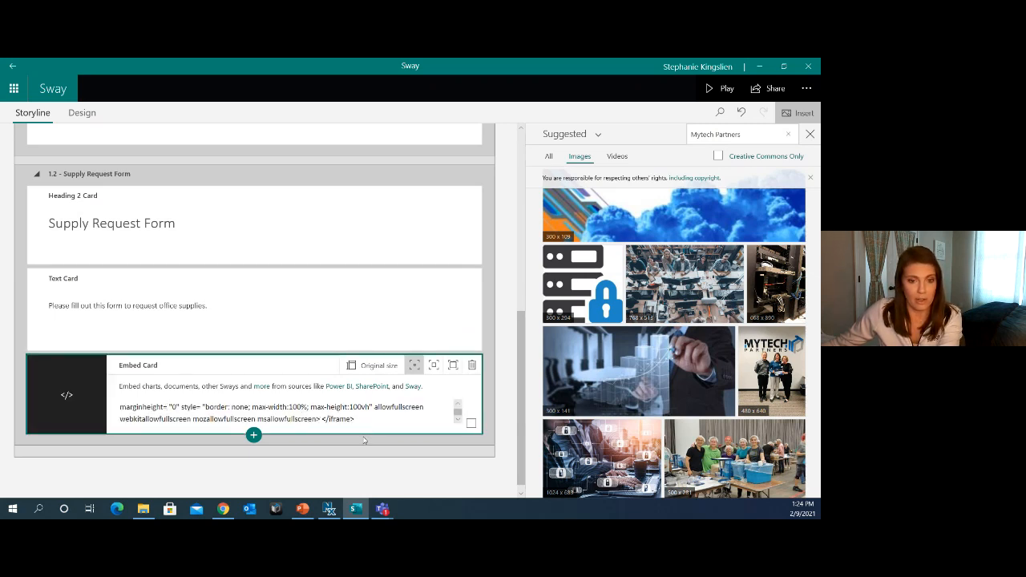
click(364, 440)
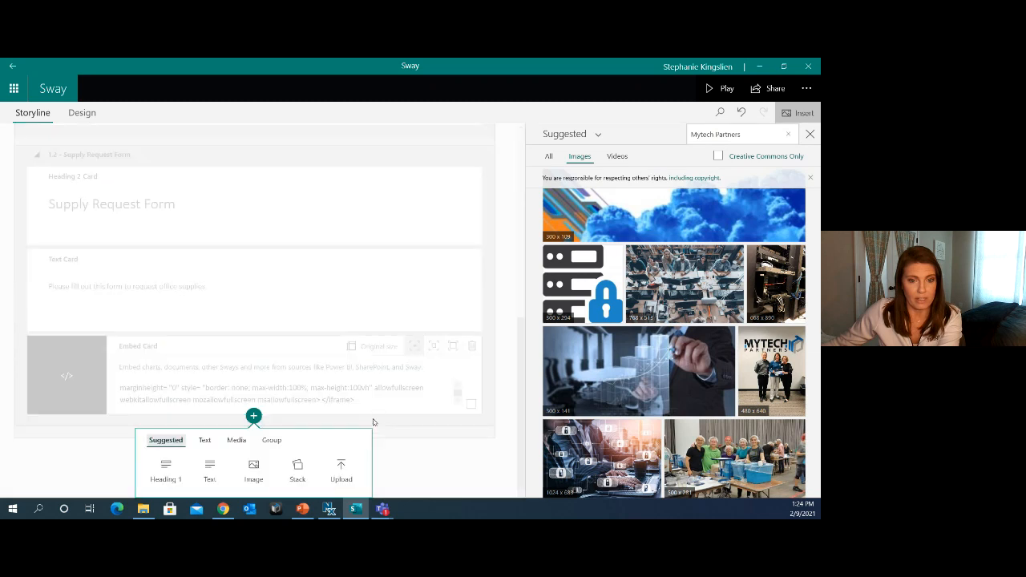
click(374, 421)
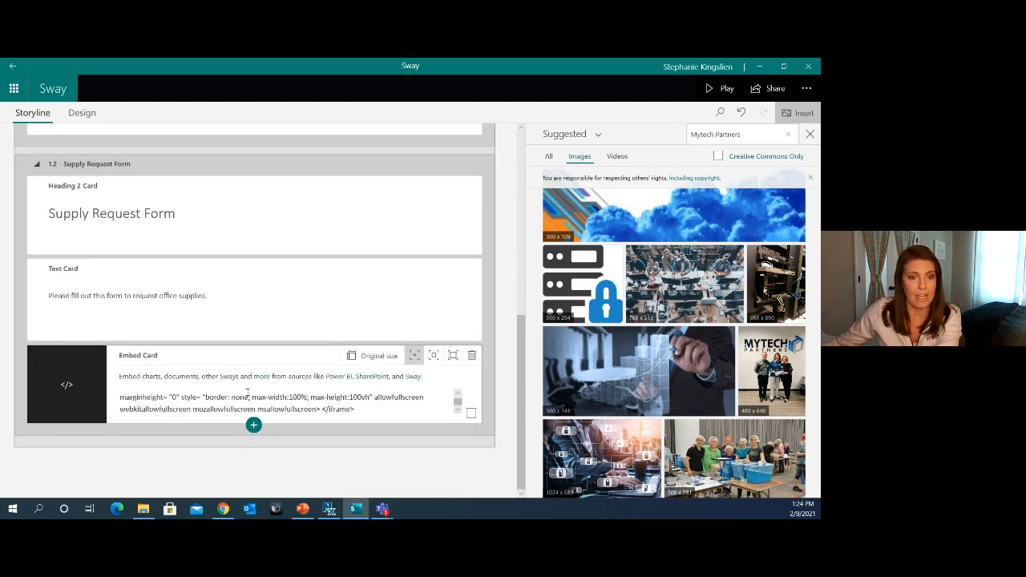
Copy the form's embed code again from Microsoft Forms in Chrome and paste it over the selected code in Sway's embed card
drag(247, 397, 97, 395)
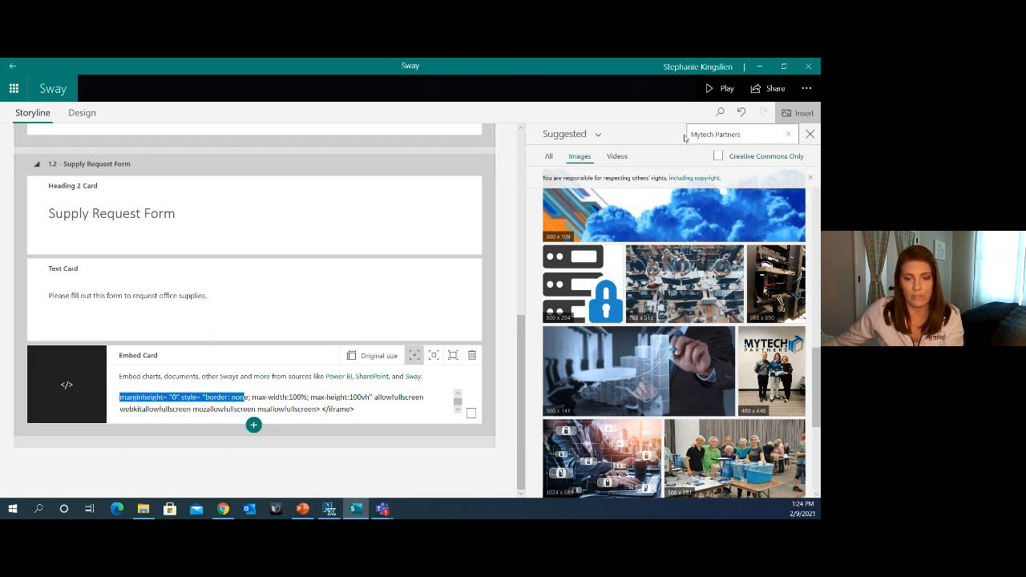
click(222, 509)
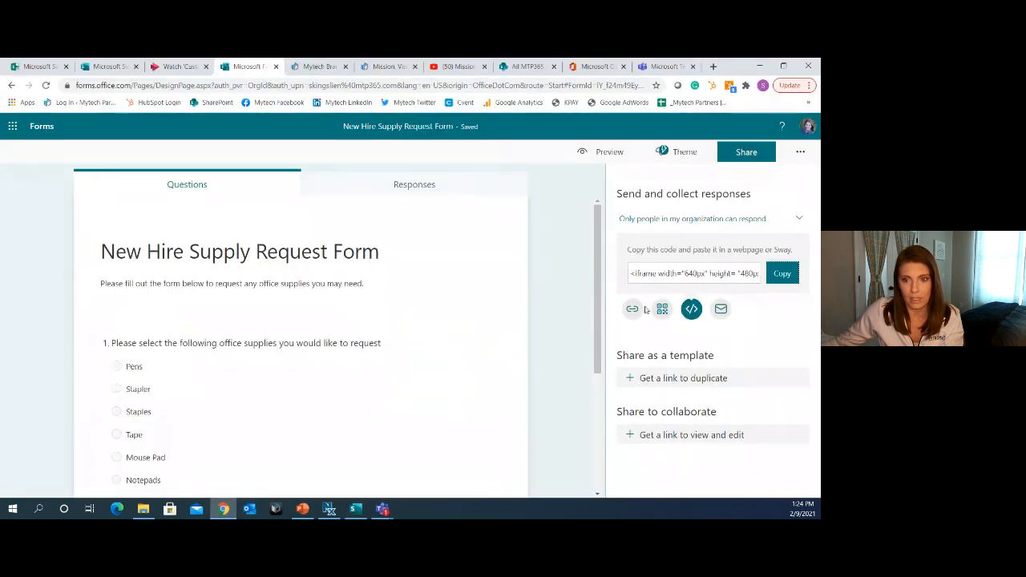
click(782, 274)
click(739, 274)
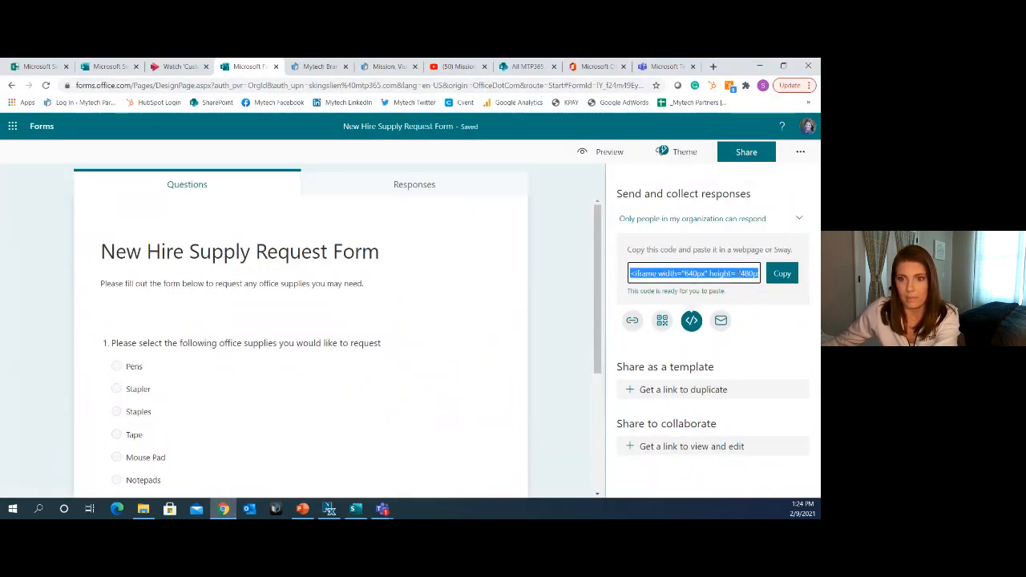
click(782, 273)
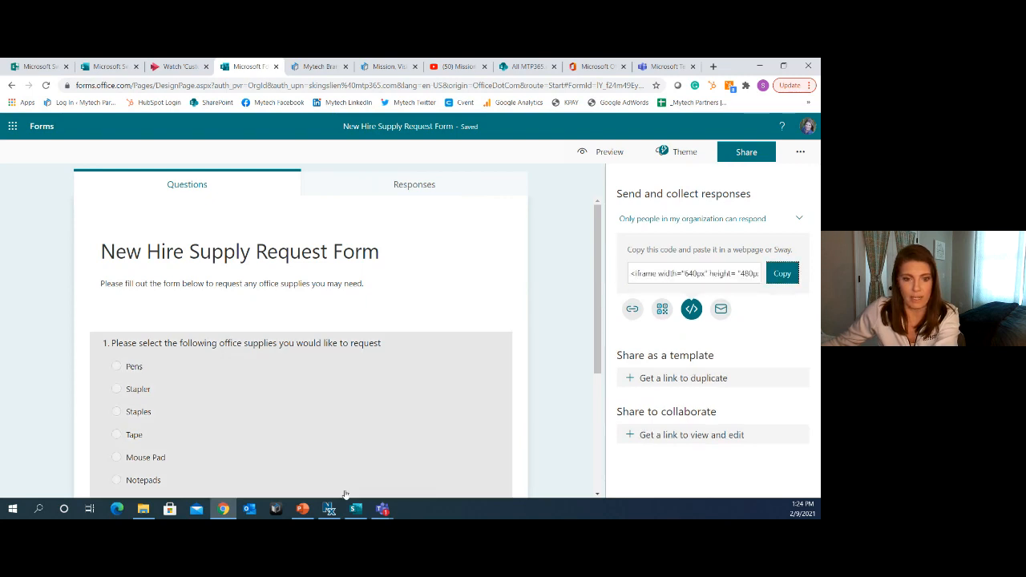
click(356, 509)
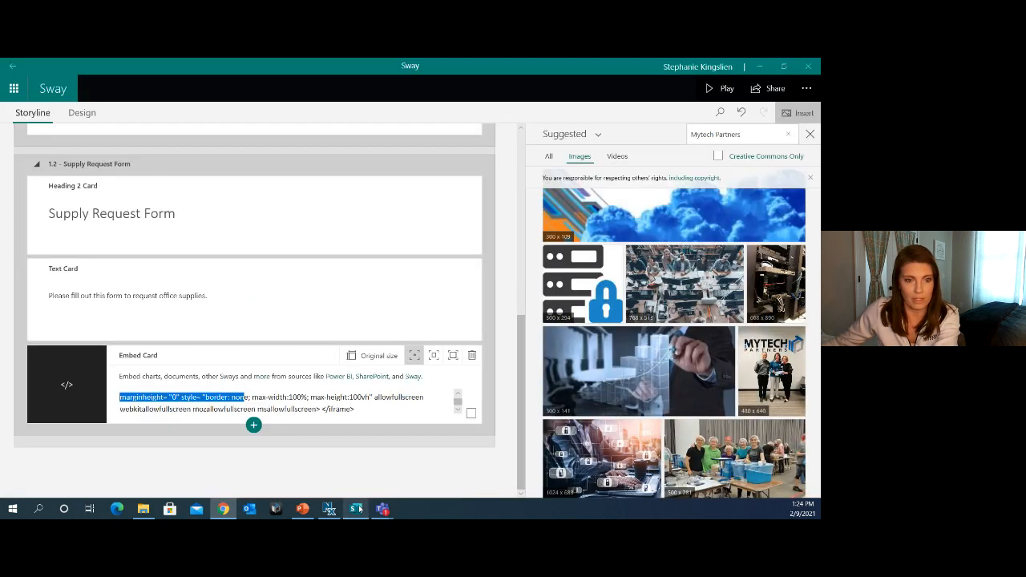
key(ctrl+v)
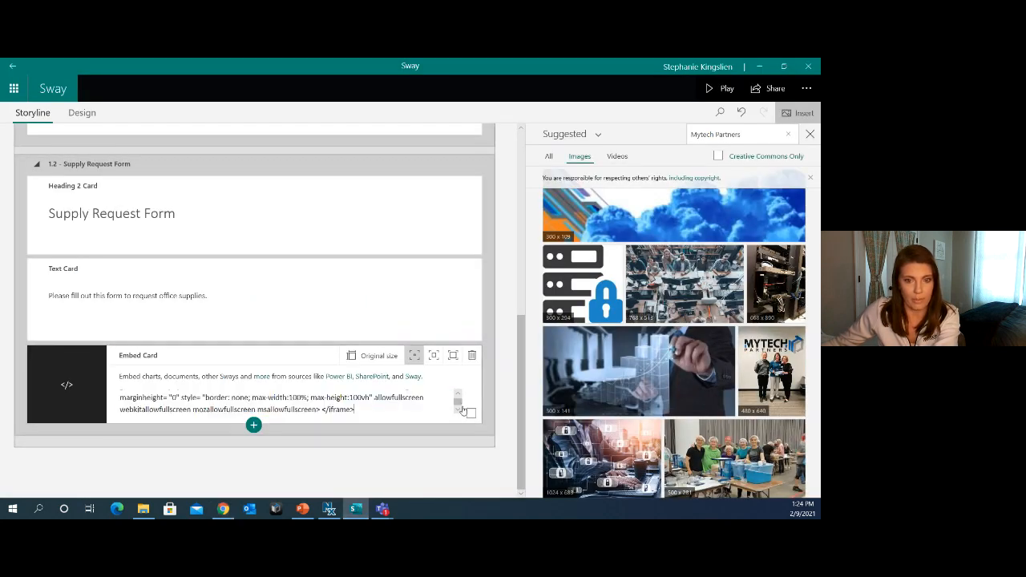
scroll(457, 397, up, 3)
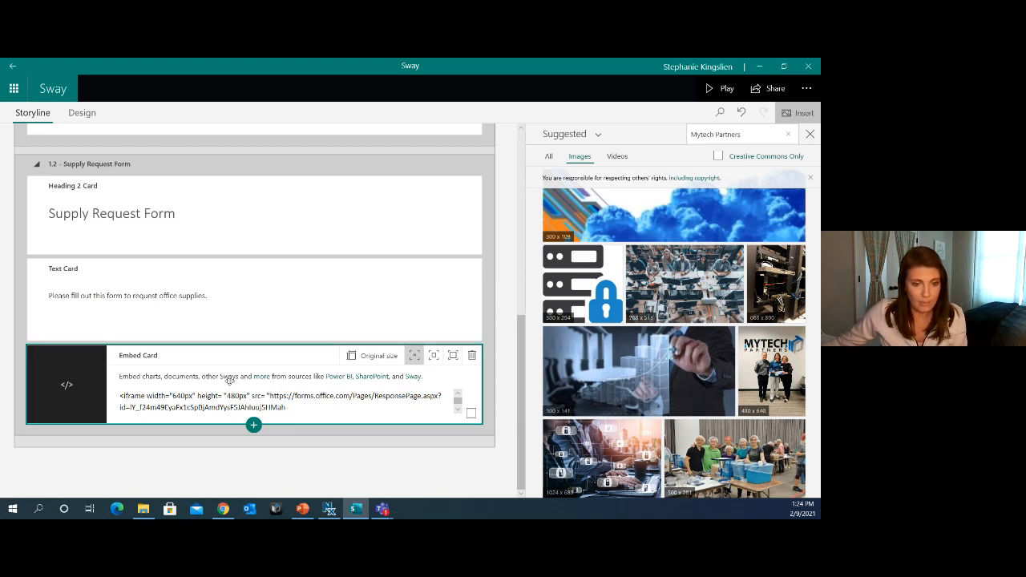
drag(229, 381, 251, 425)
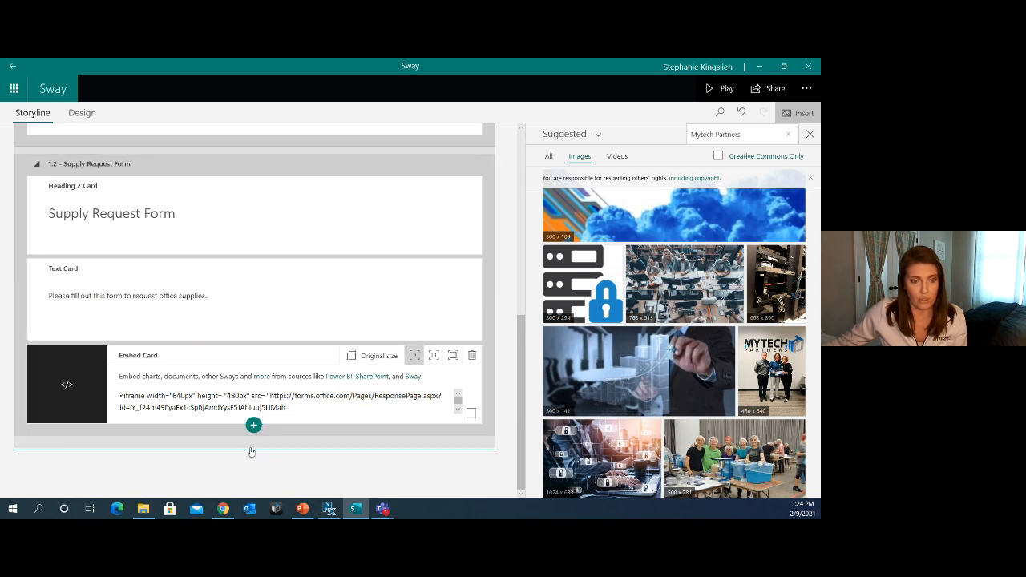
Add a Heading 2 card after the embedded form and title the new Human Resources subsection "Mission, Vision & Values"
click(251, 452)
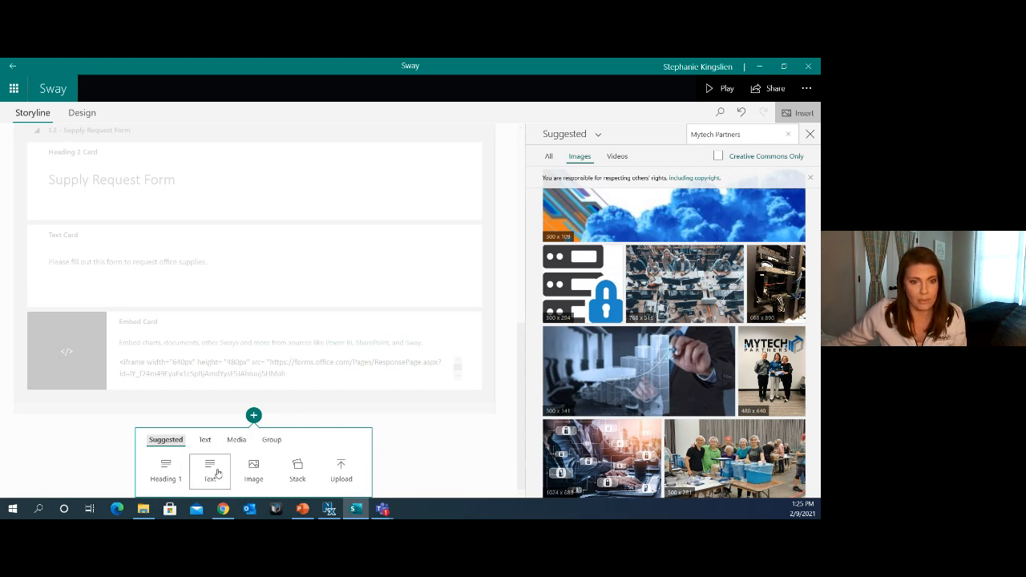
click(206, 440)
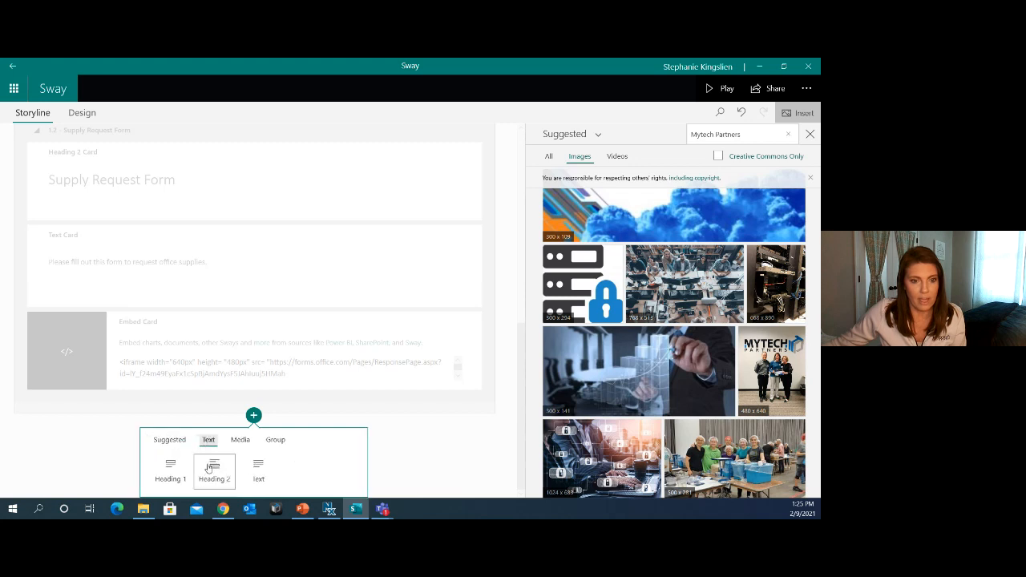
click(210, 471)
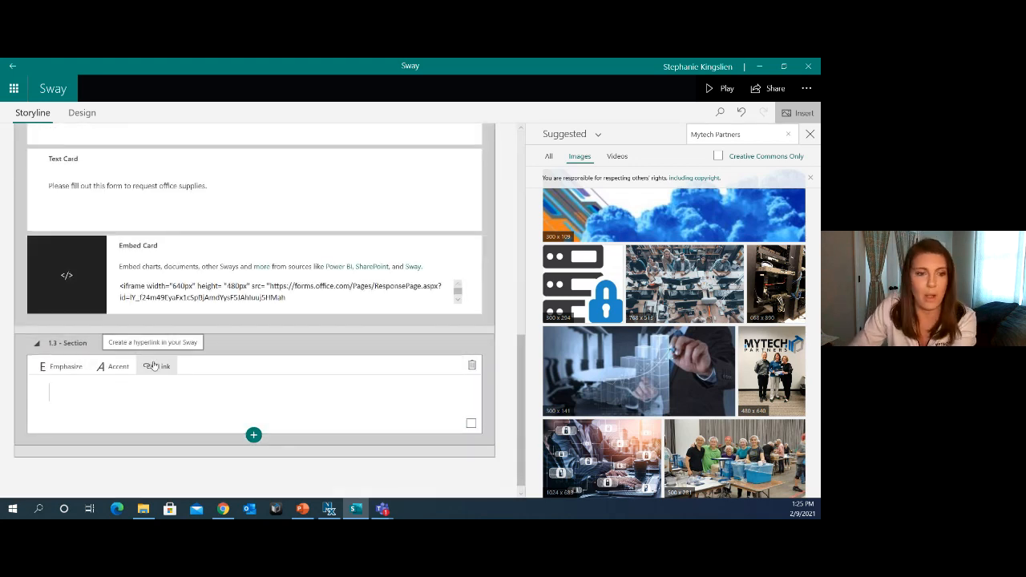
text(Mission)
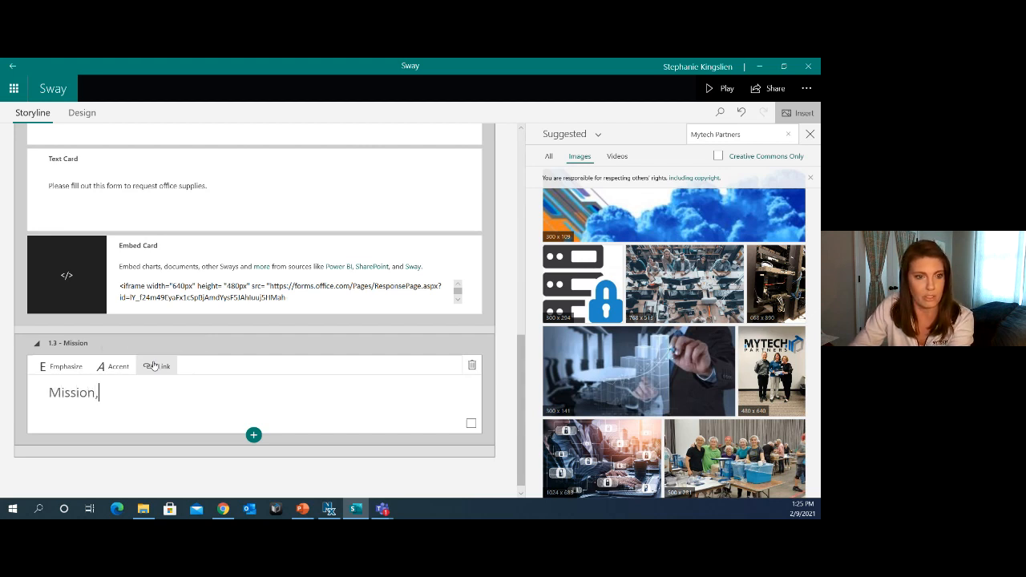
text(, Viss)
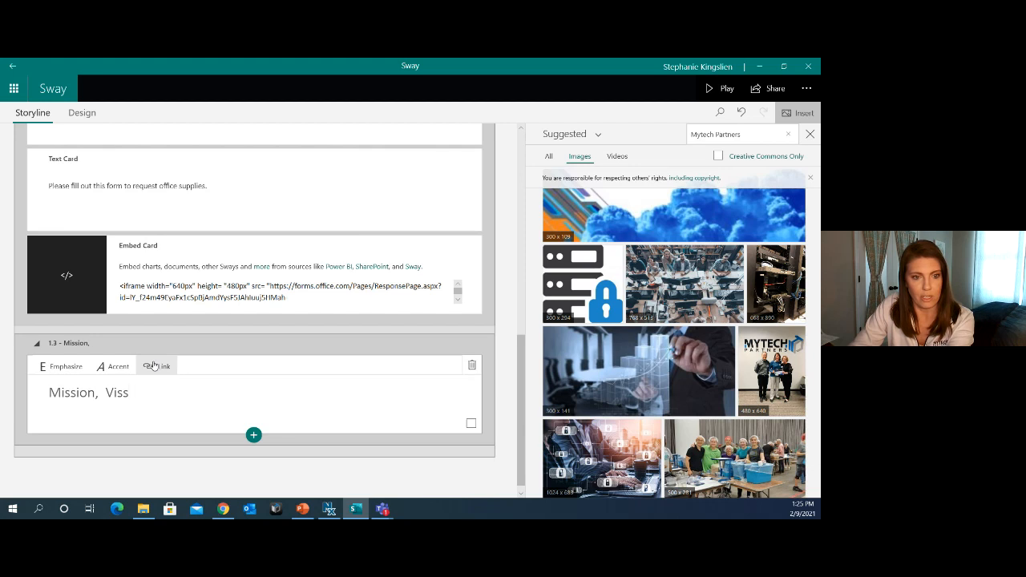
key(BackSpace)
text(ion & Values)
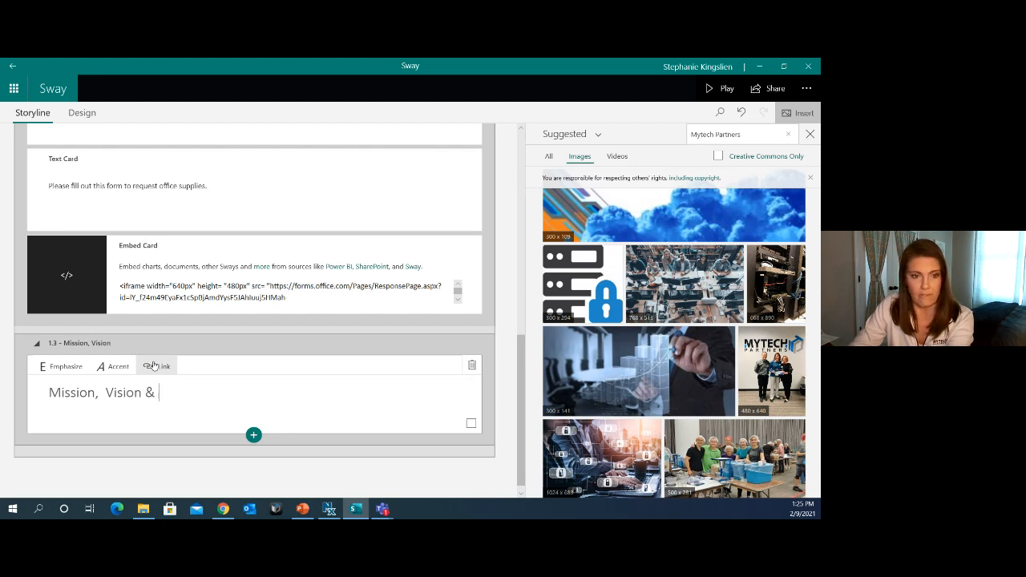
Insert a video card below the Mission, Vision & Values heading
click(253, 436)
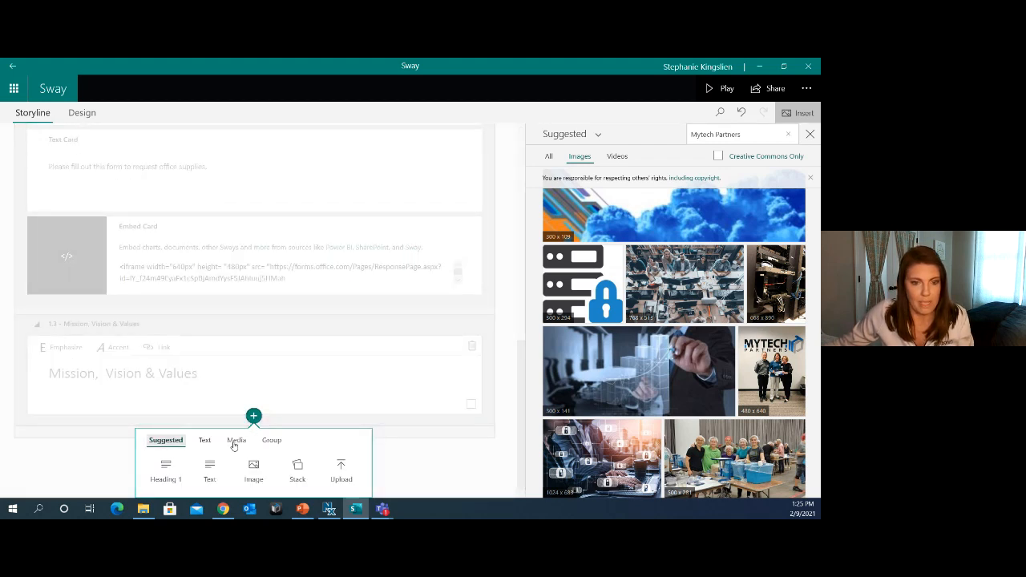
click(234, 442)
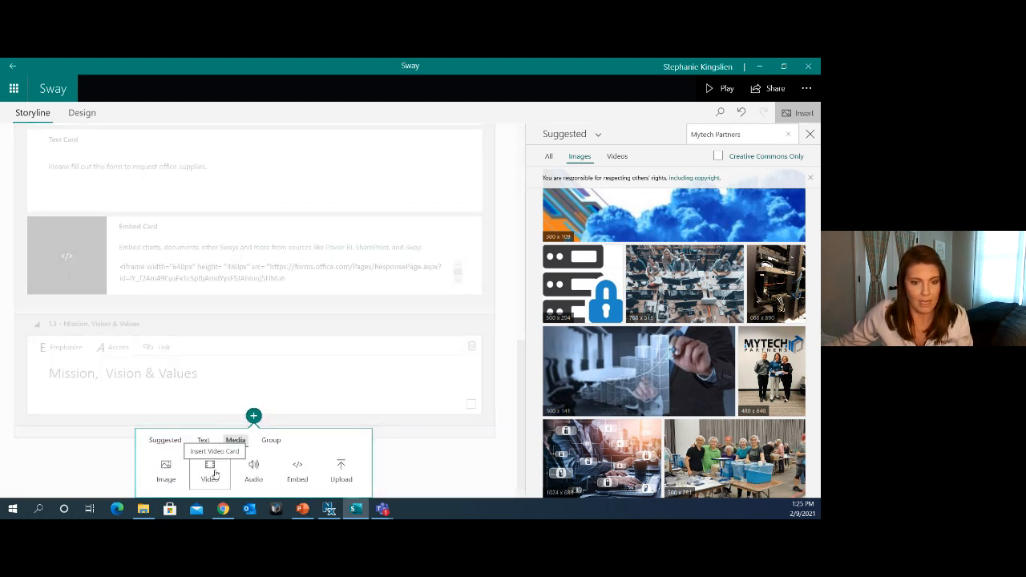
click(215, 474)
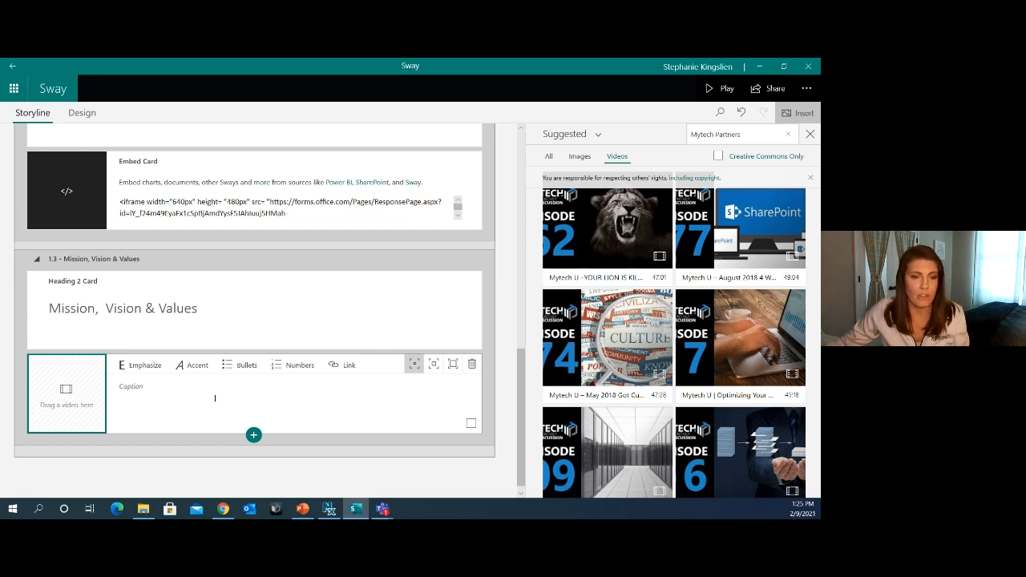
Search the suggested videos for "Mytech Partners mission"
click(751, 134)
text(nu)
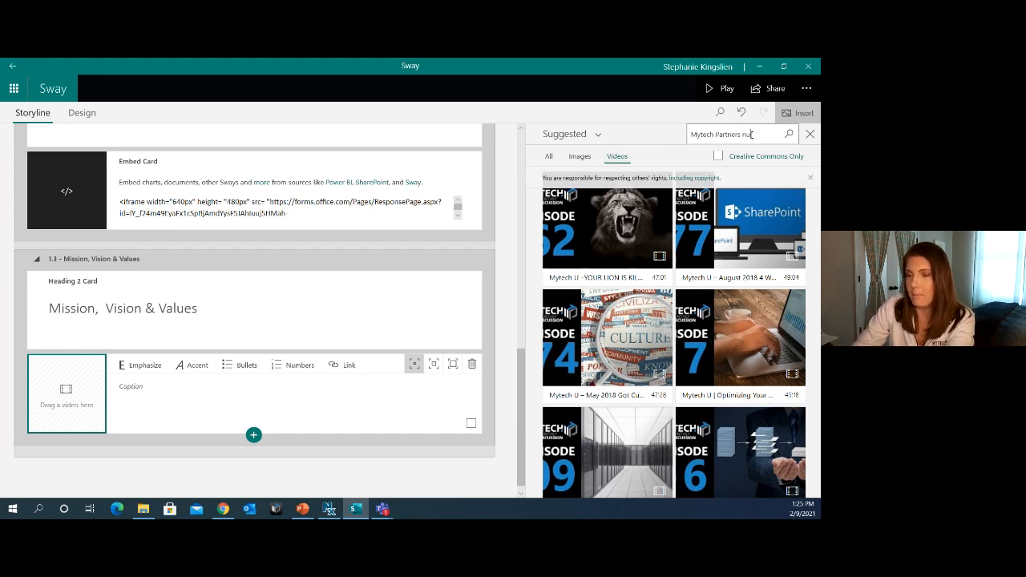
key(BackSpace)
key(BackSpace)
text(m)
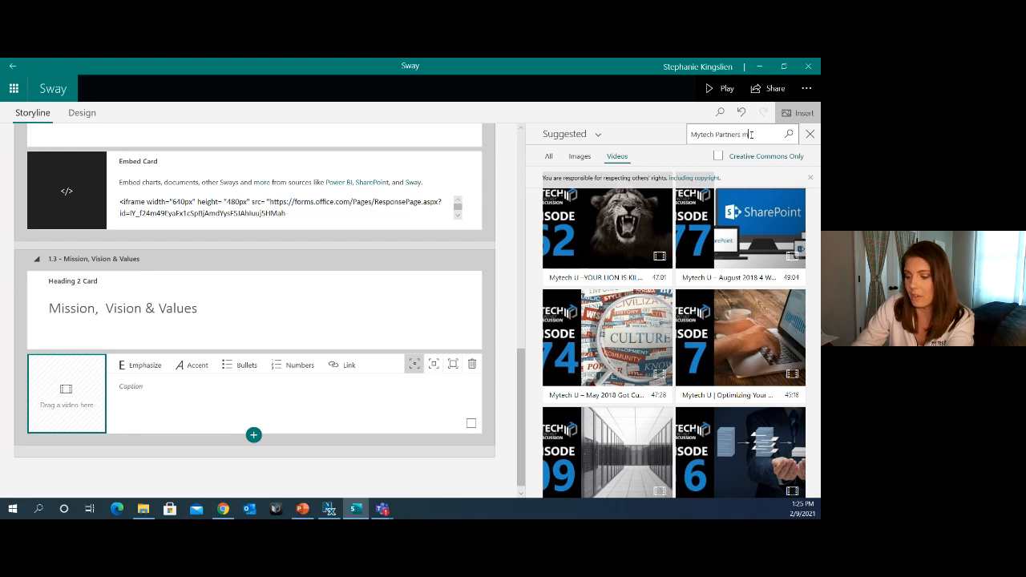
text(ission)
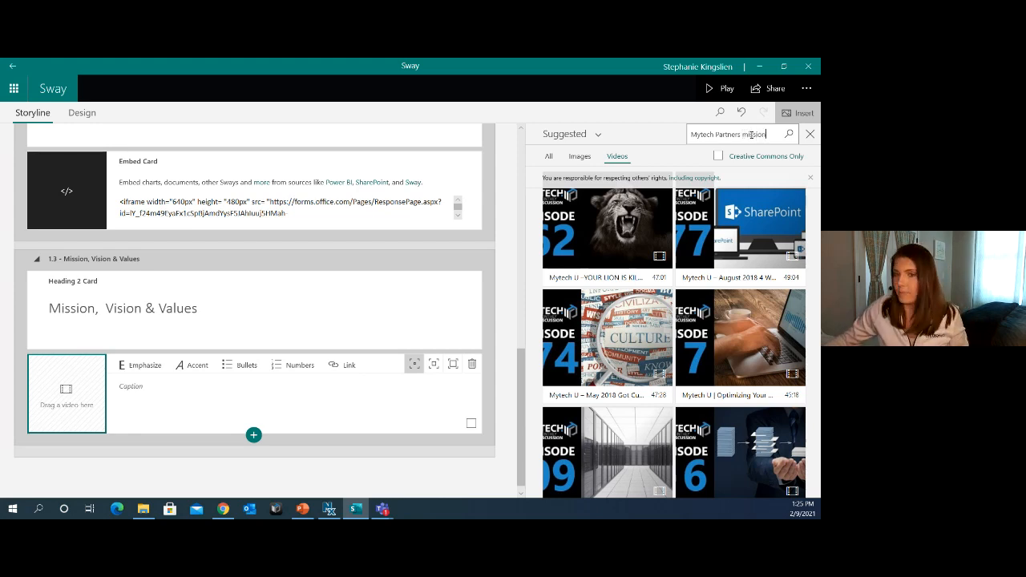
key(Return)
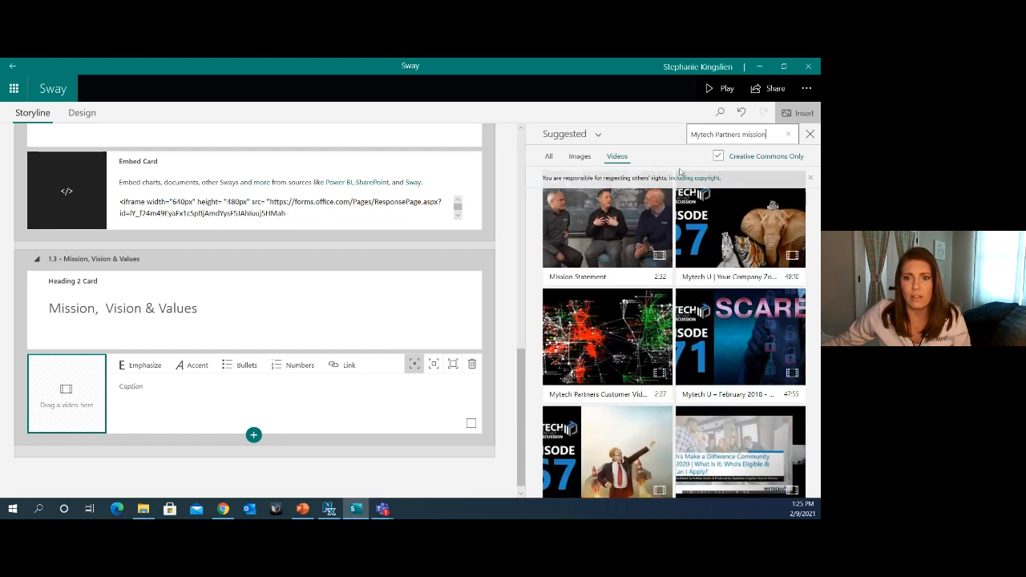
Place the Mission Statement video in the empty video card of the Mission, Vision & Values subsection
click(604, 249)
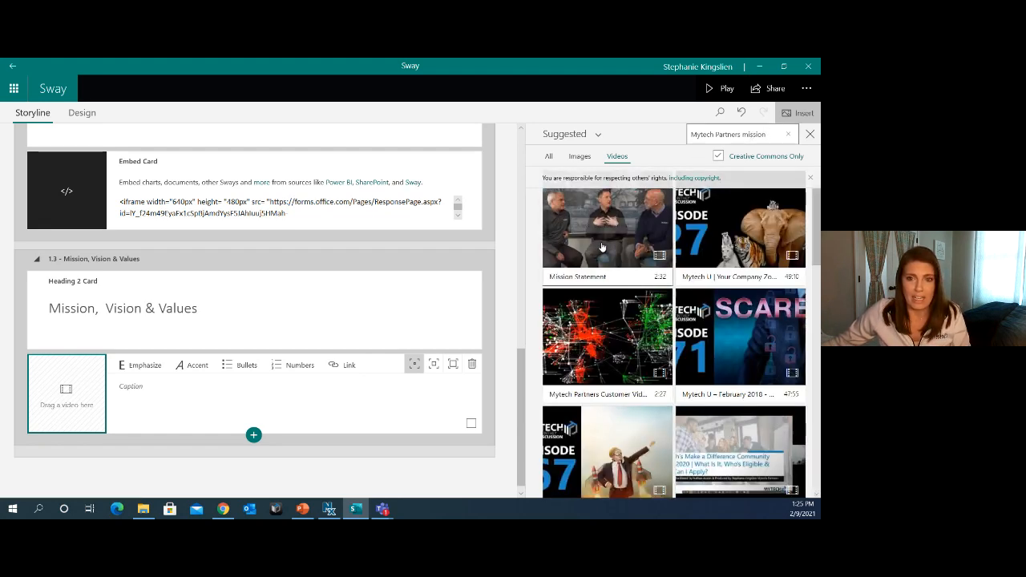
drag(603, 238, 69, 390)
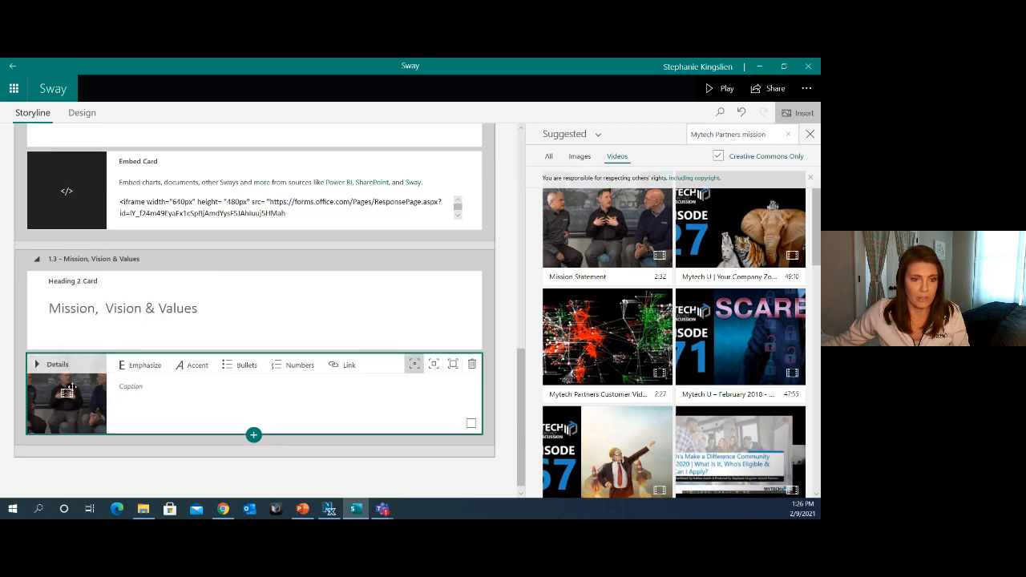
click(196, 394)
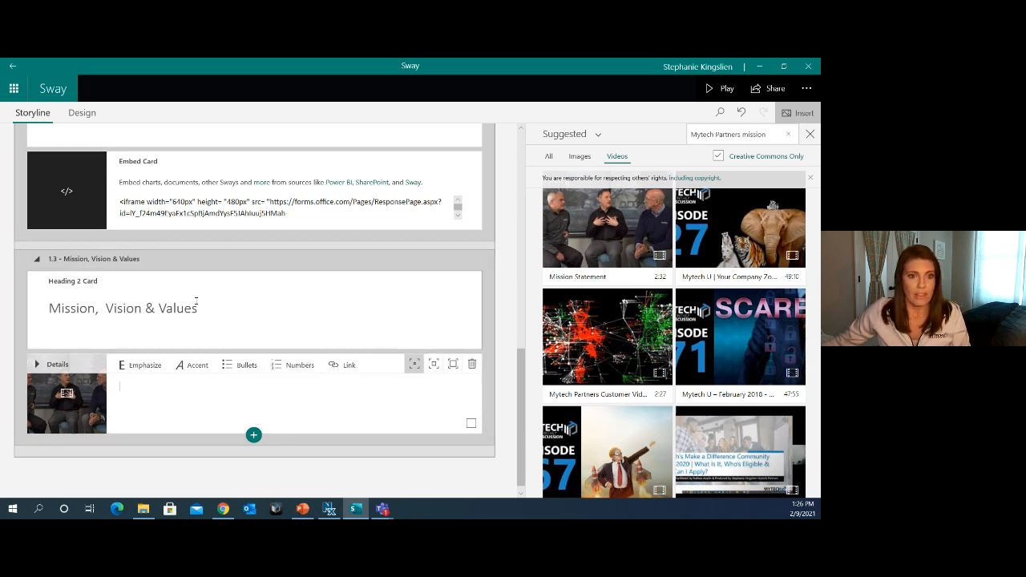
Collapse the whole Human Resources section in the storyline
scroll(192, 302, up, 2)
scroll(187, 304, up, 6)
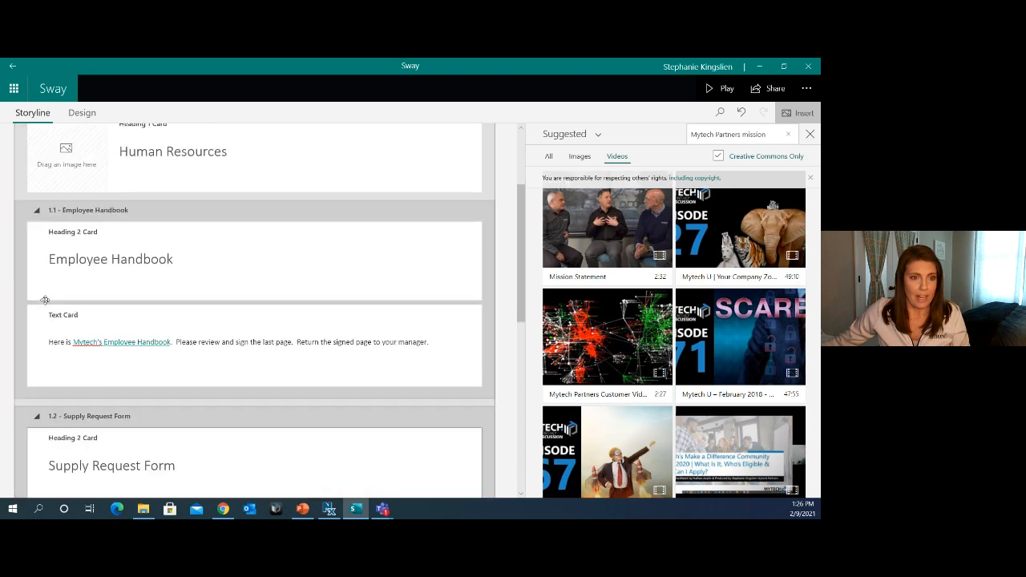
scroll(46, 295, up, 2)
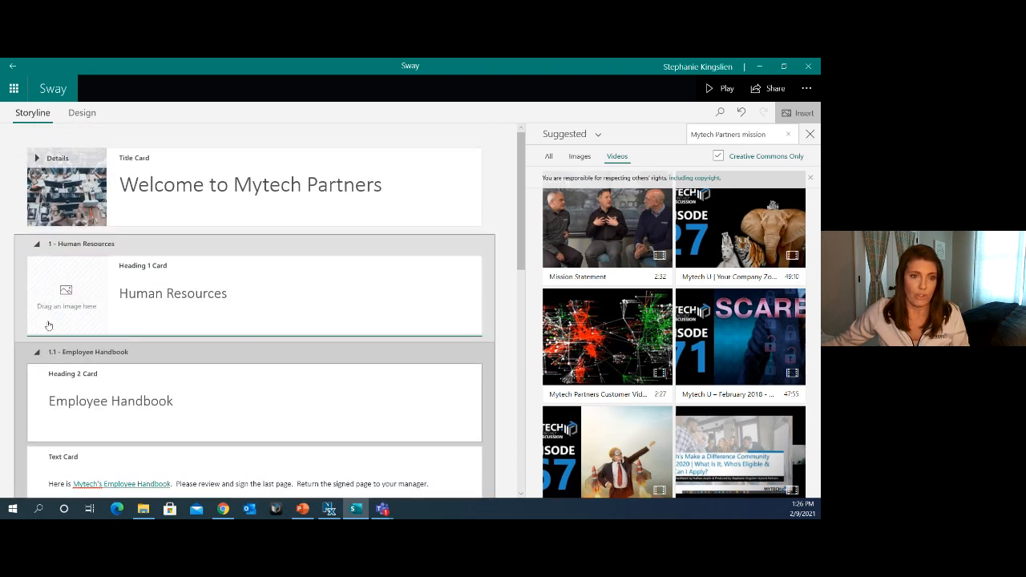
click(37, 245)
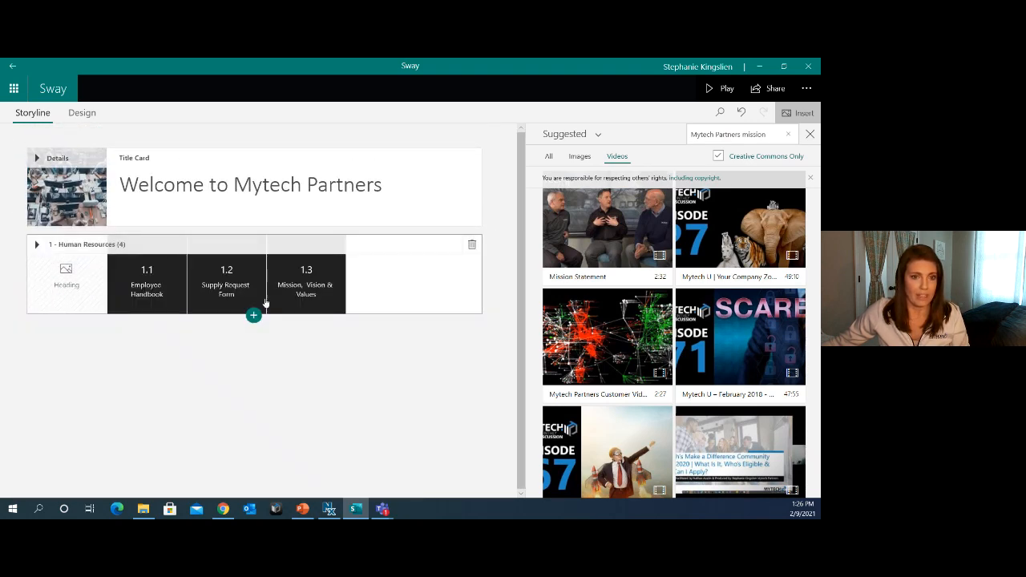
Add a Heading 1 section titled "About Us." after Human Resources and collapse it
click(253, 318)
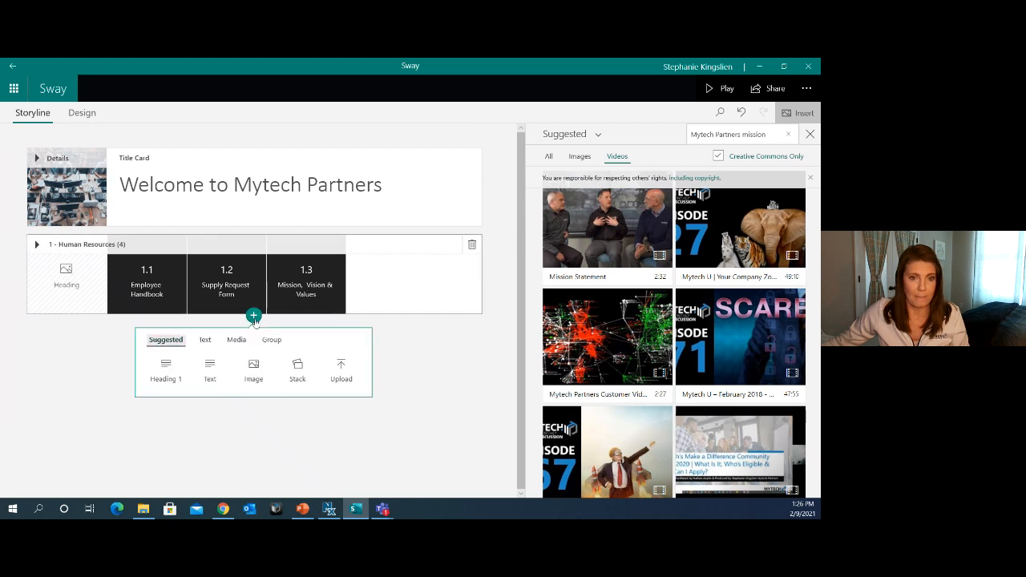
click(169, 376)
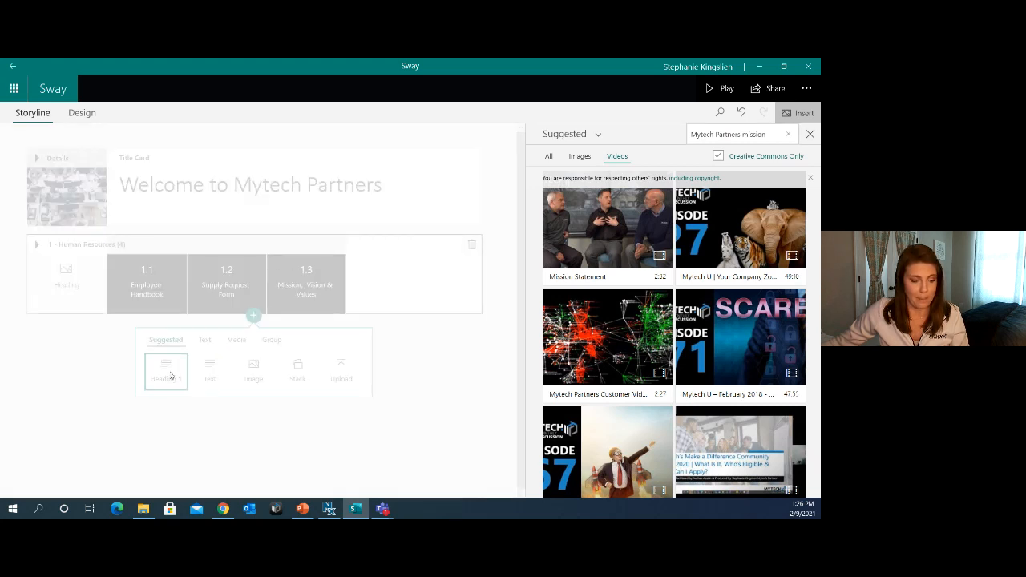
text(Abou)
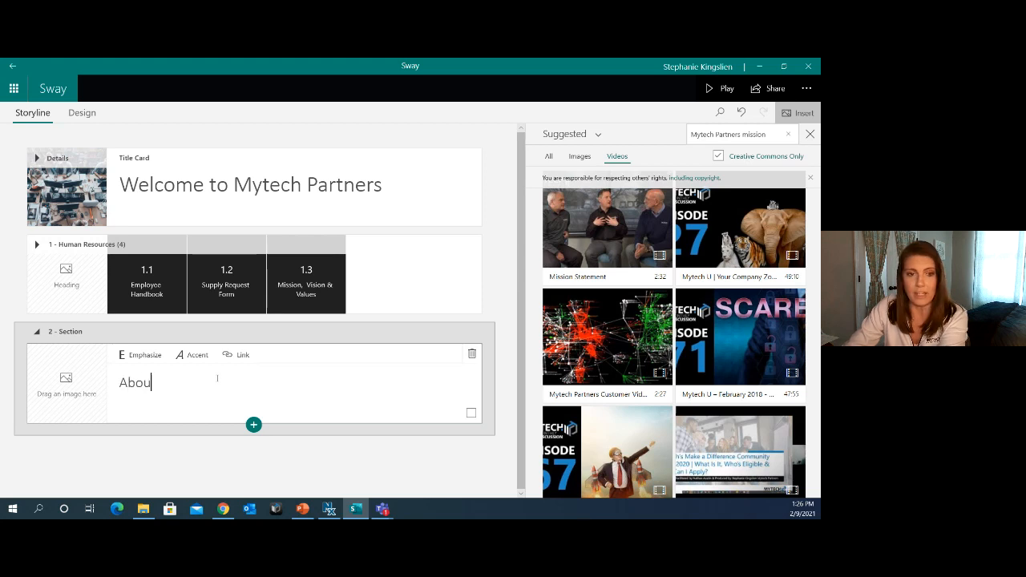
text(t Us.)
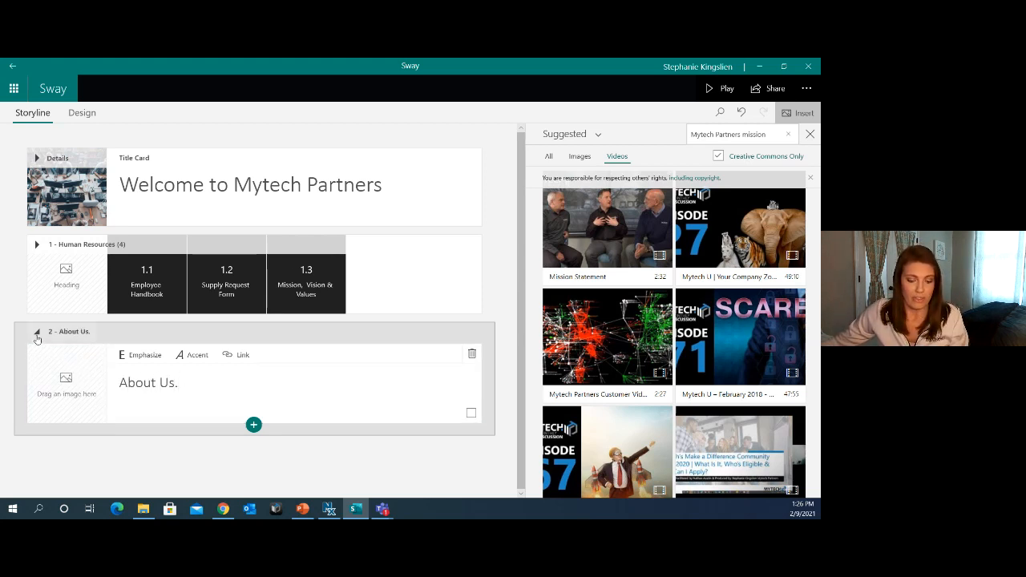
click(36, 332)
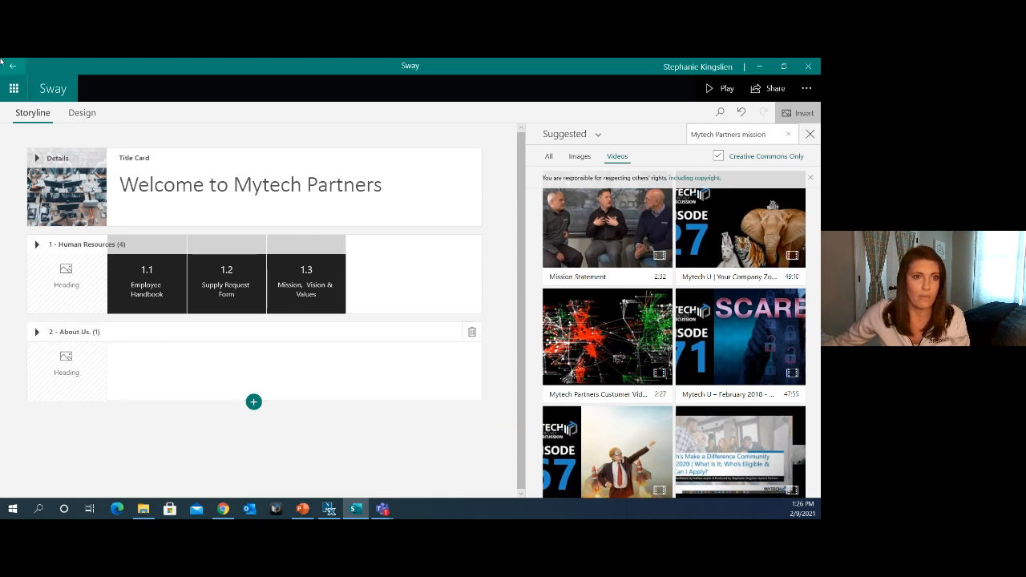
Switch to the Sway home page in Chrome and open the existing "Welcome to Mytech Partners" Sway from My Sways
click(14, 91)
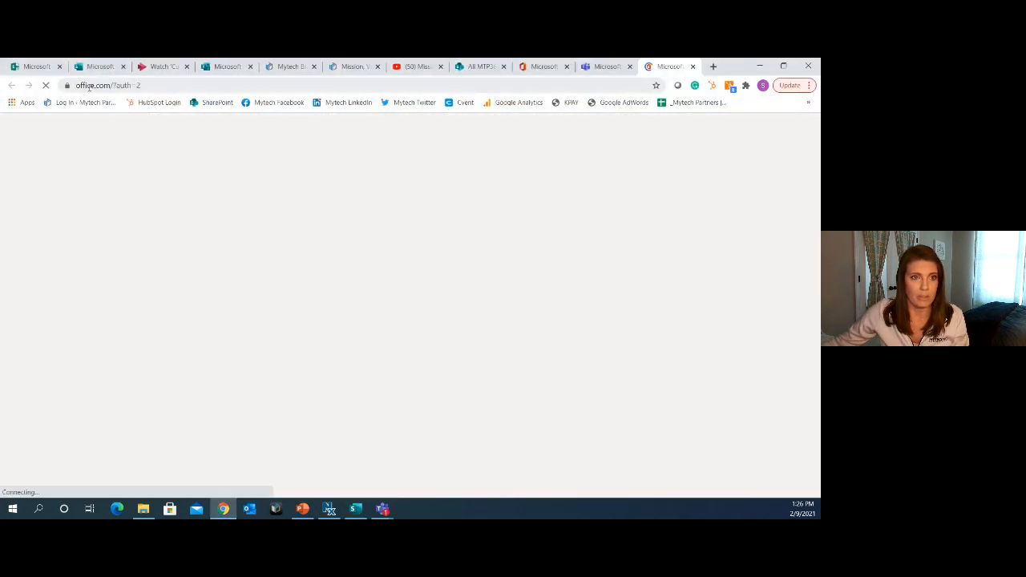
click(94, 69)
scroll(258, 355, down, 1)
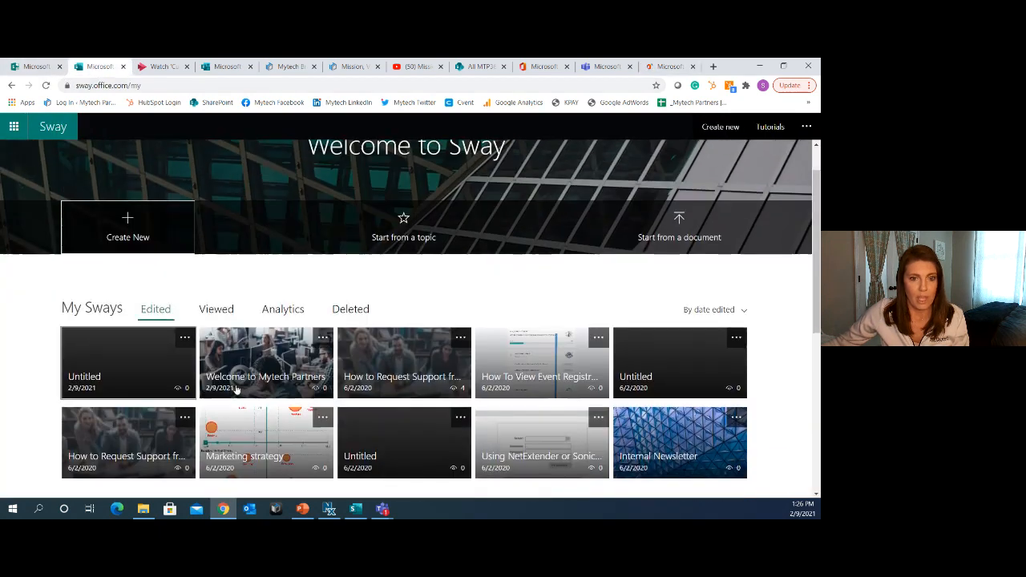
click(257, 355)
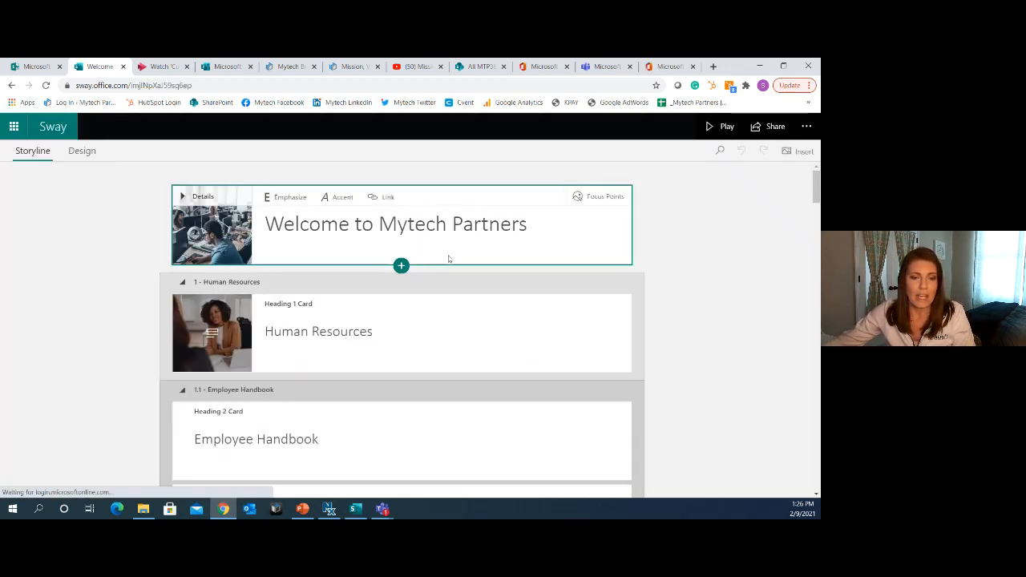
Look through the Human Resources subsections of this Sway, from Employee Handbook and Tax Forms to Direct Deposit Information and Mytech Apparel
scroll(449, 258, down, 2)
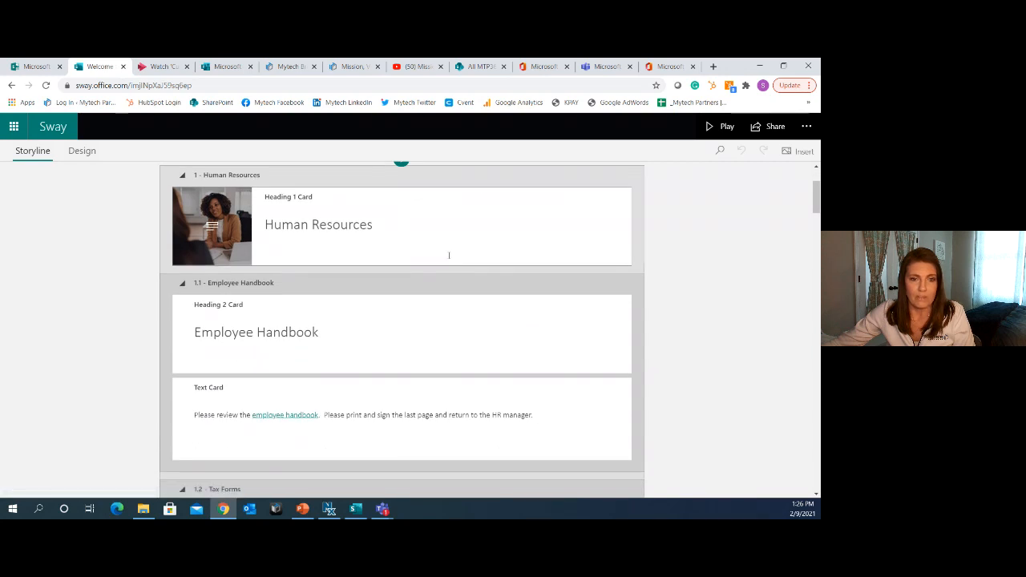
scroll(448, 258, up, 2)
scroll(487, 301, down, 2)
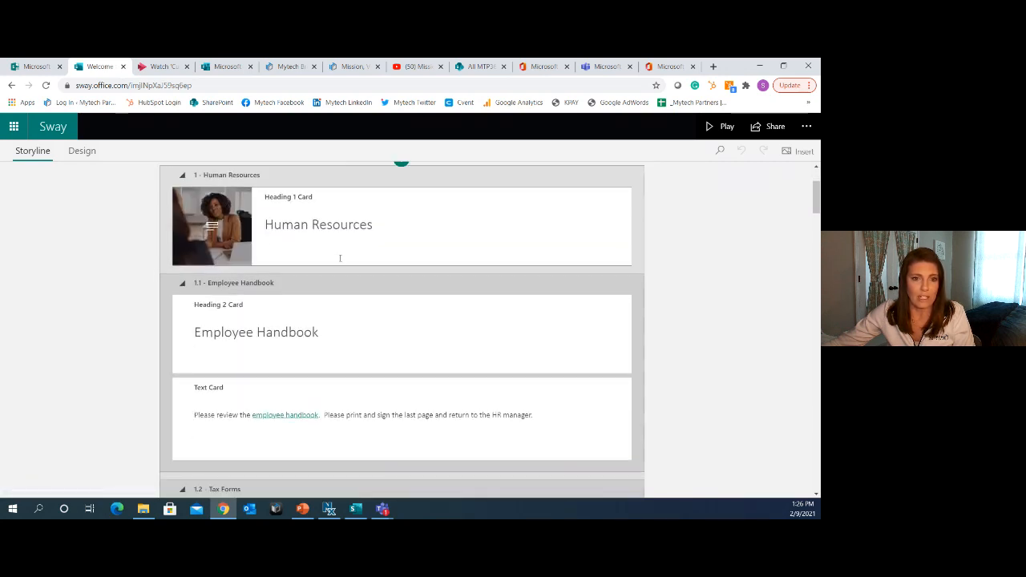
scroll(339, 259, down, 2)
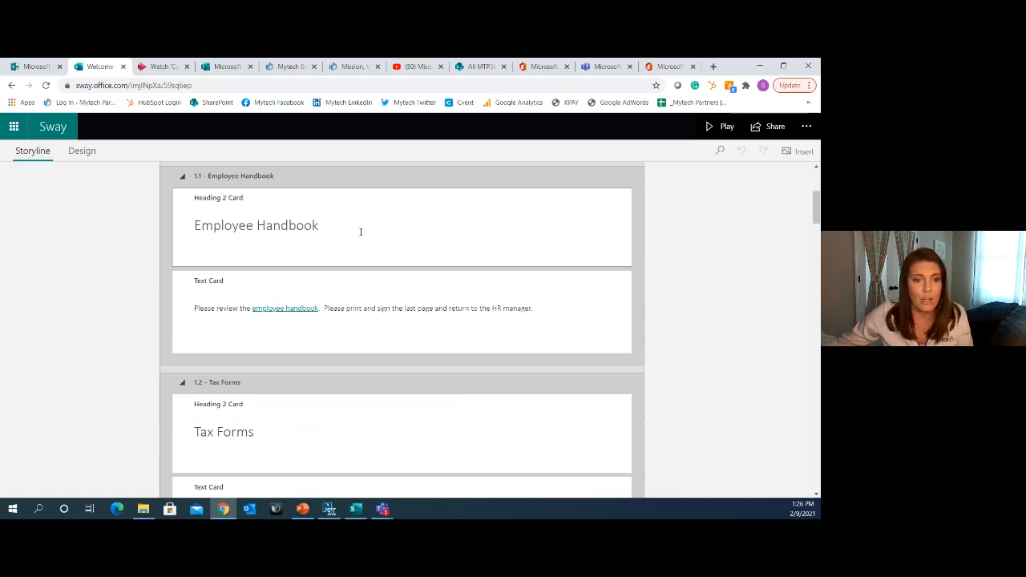
scroll(360, 232, down, 2)
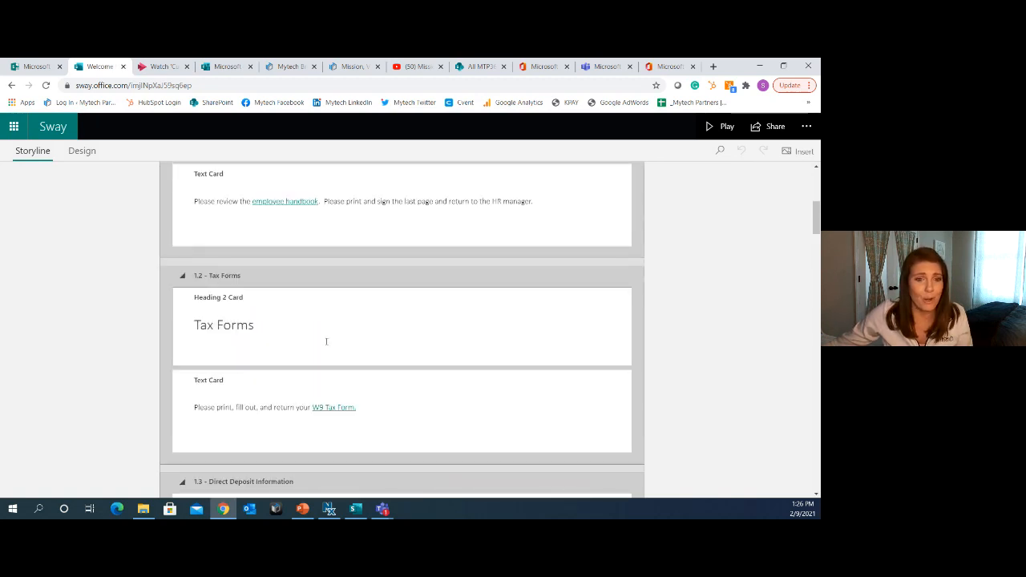
scroll(326, 341, down, 2)
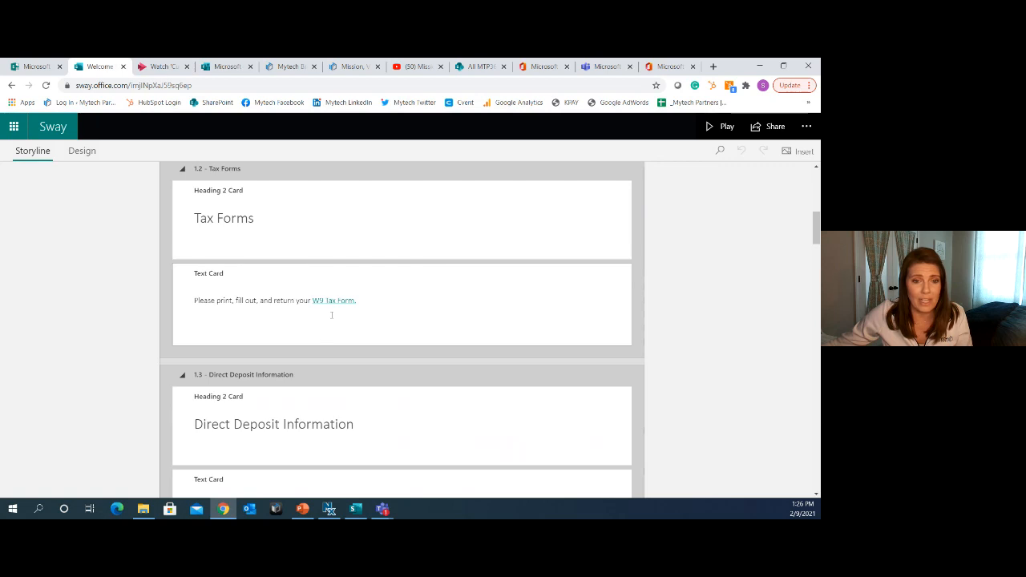
scroll(331, 315, down, 2)
scroll(331, 315, down, 1)
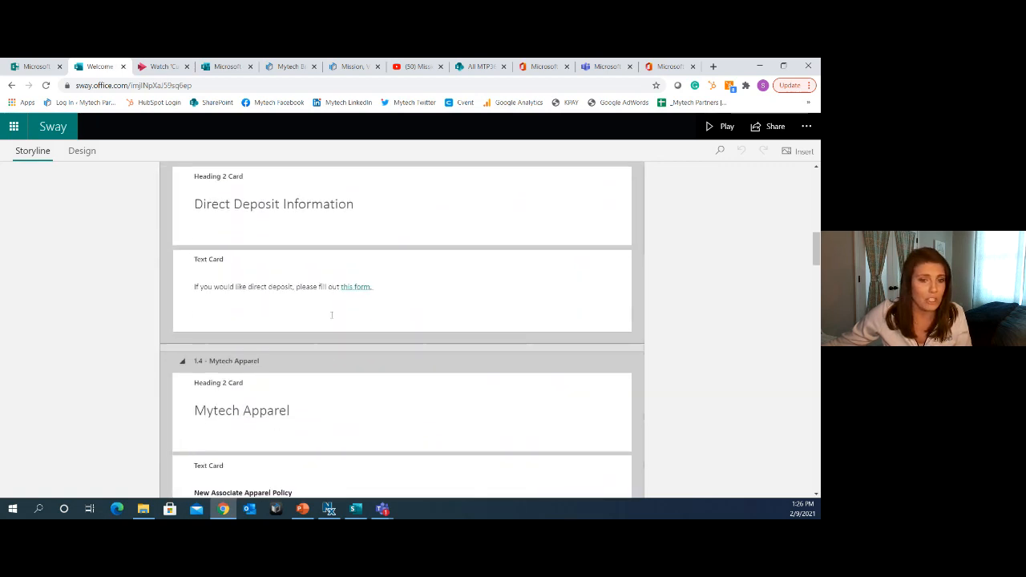
scroll(331, 315, down, 1)
scroll(331, 315, down, 1)
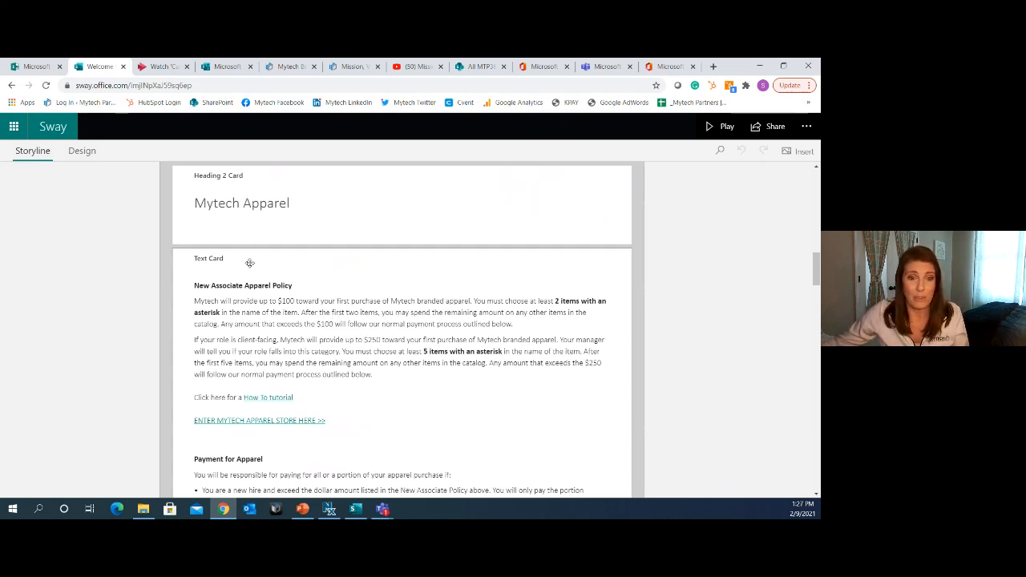
scroll(249, 264, down, 1)
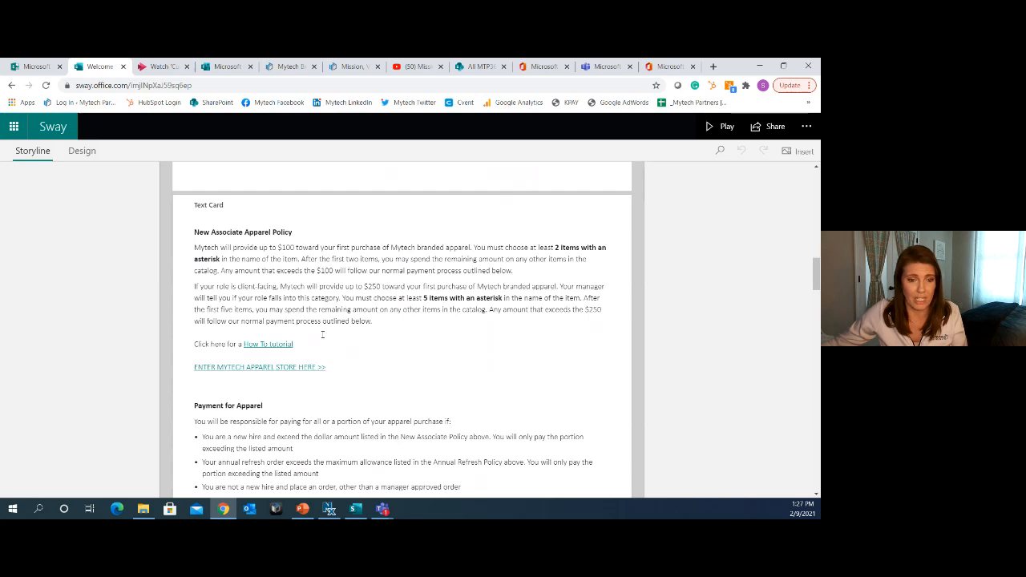
Look through the storyline from the Mytech Apparel policy and Workspace Supply Request Form to About Us, Go To Market Strategy and the phone system section
scroll(328, 327, down, 1)
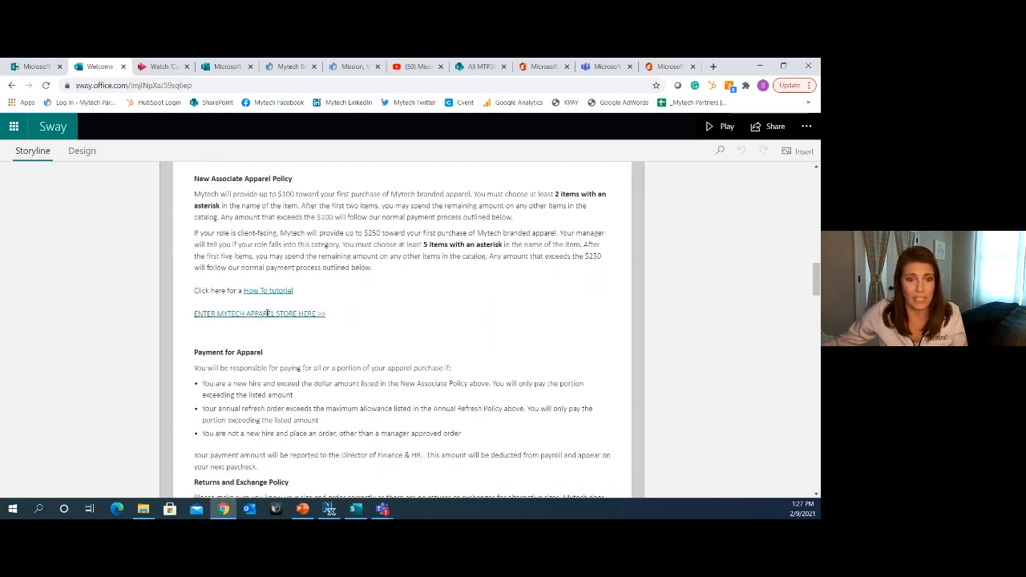
scroll(266, 314, down, 9)
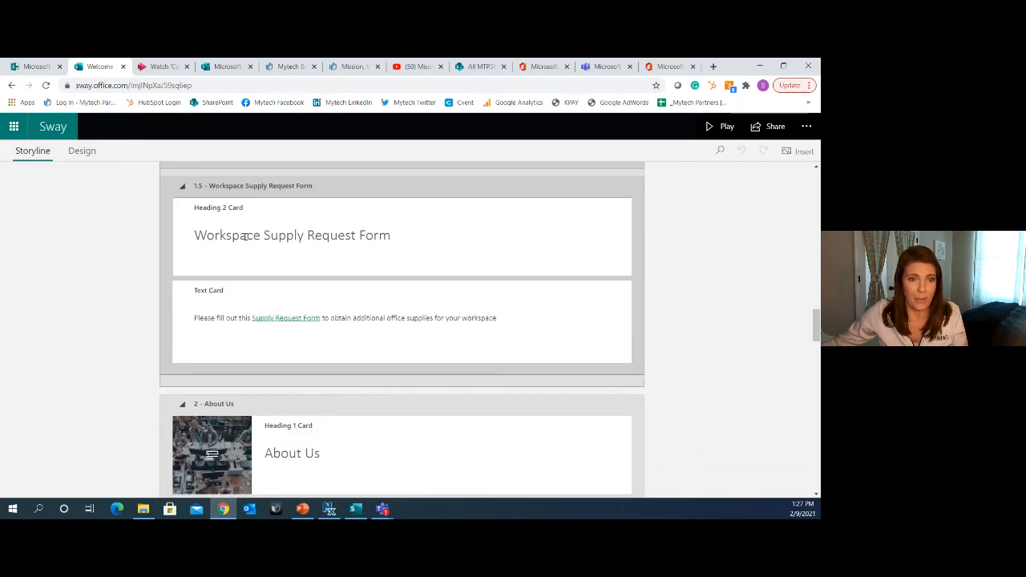
scroll(382, 259, down, 3)
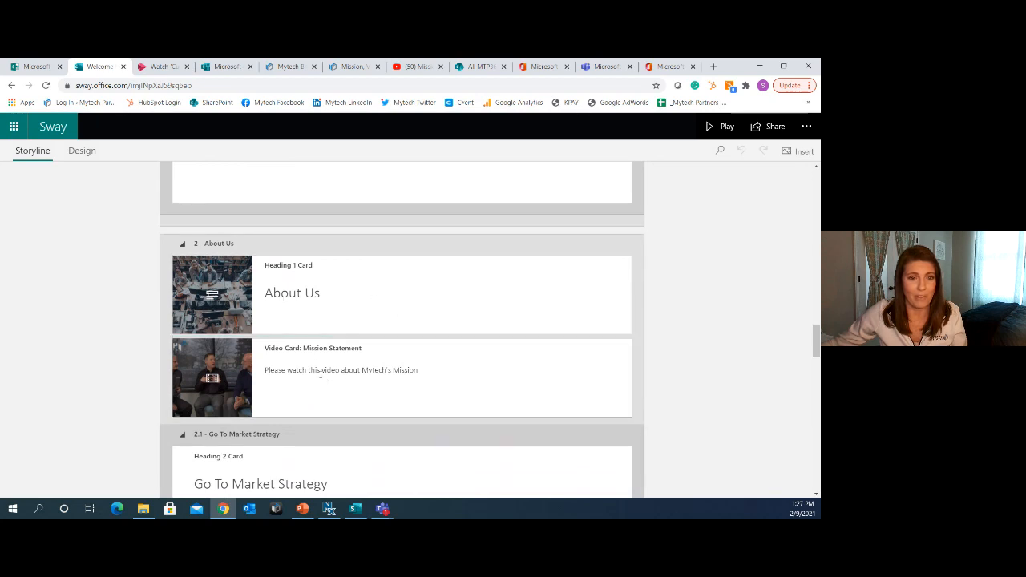
scroll(321, 368, down, 3)
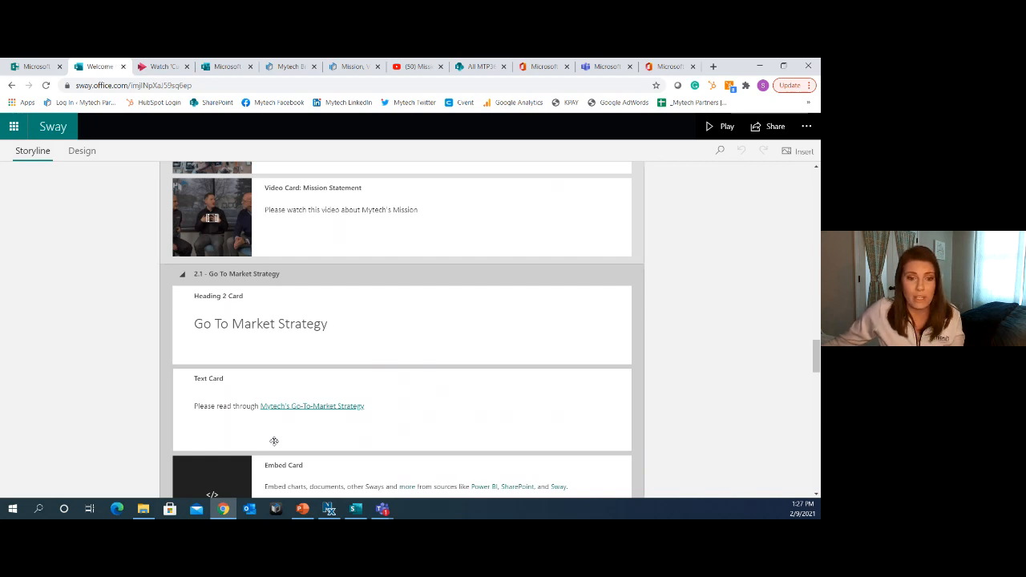
scroll(284, 365, down, 1)
scroll(285, 366, down, 2)
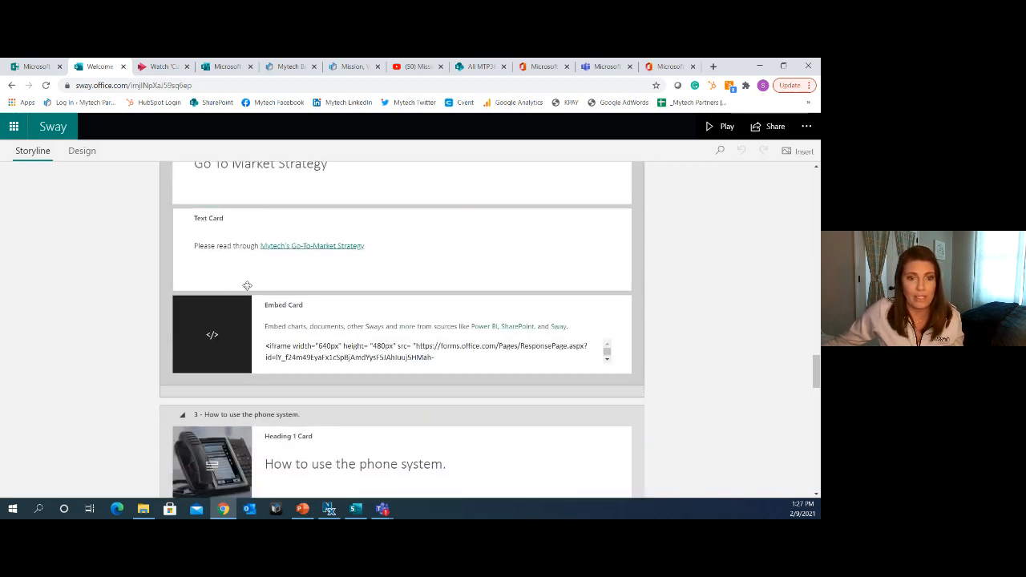
click(482, 354)
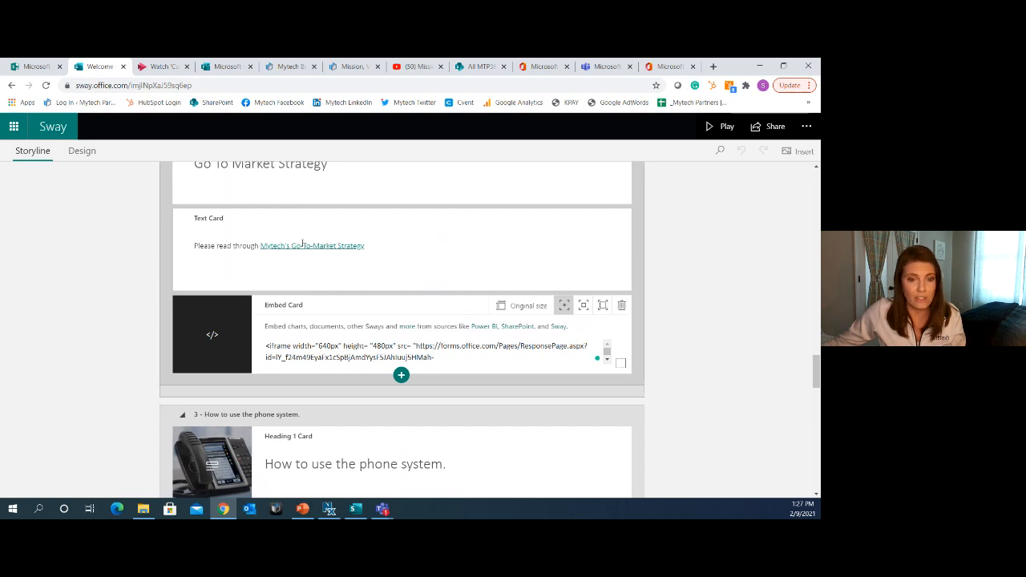
scroll(302, 245, down, 3)
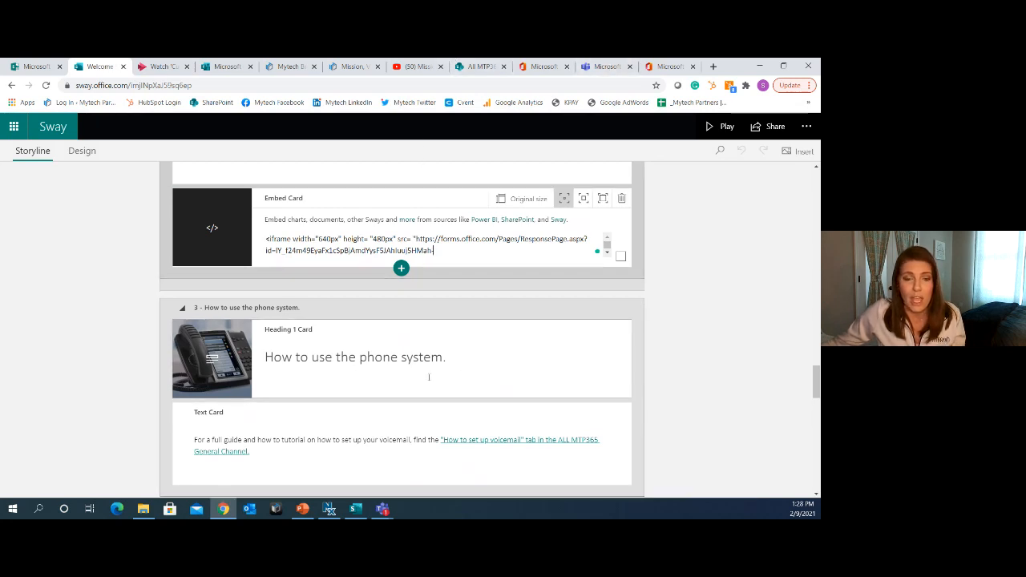
Switch to Microsoft Teams and copy the link to the voicemail setup tab in the General channel of All MTP365.com
click(589, 70)
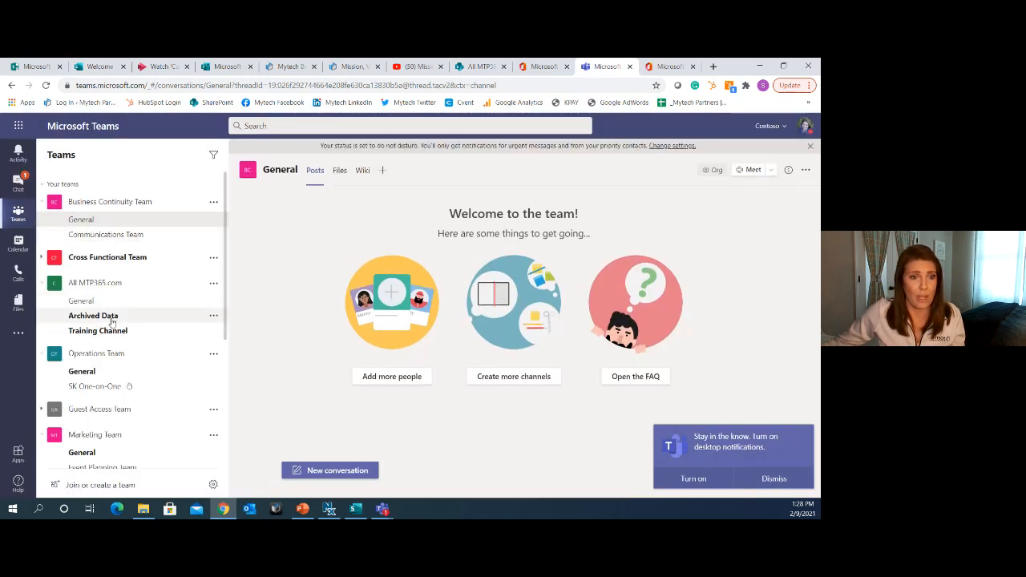
click(93, 303)
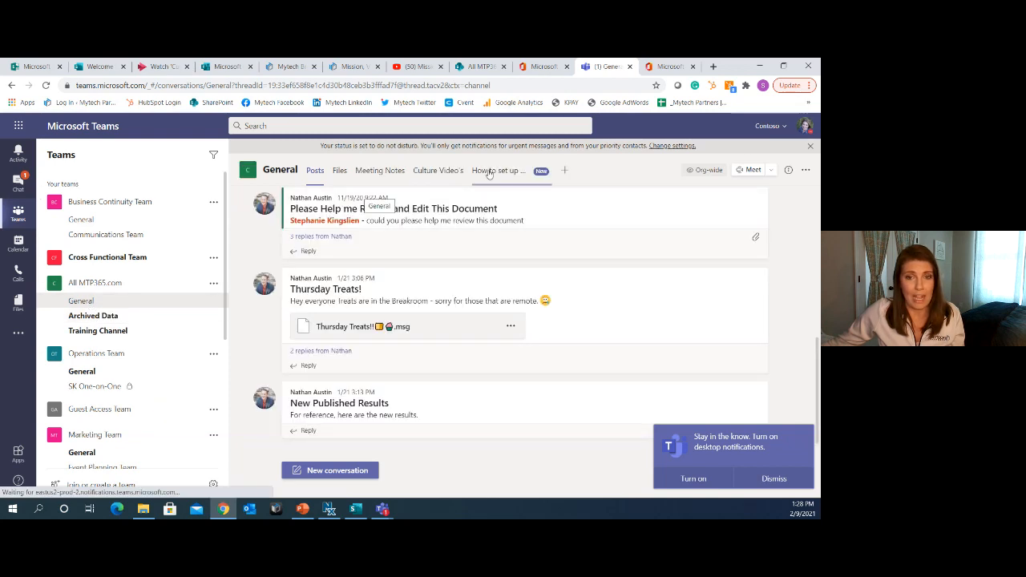
click(487, 171)
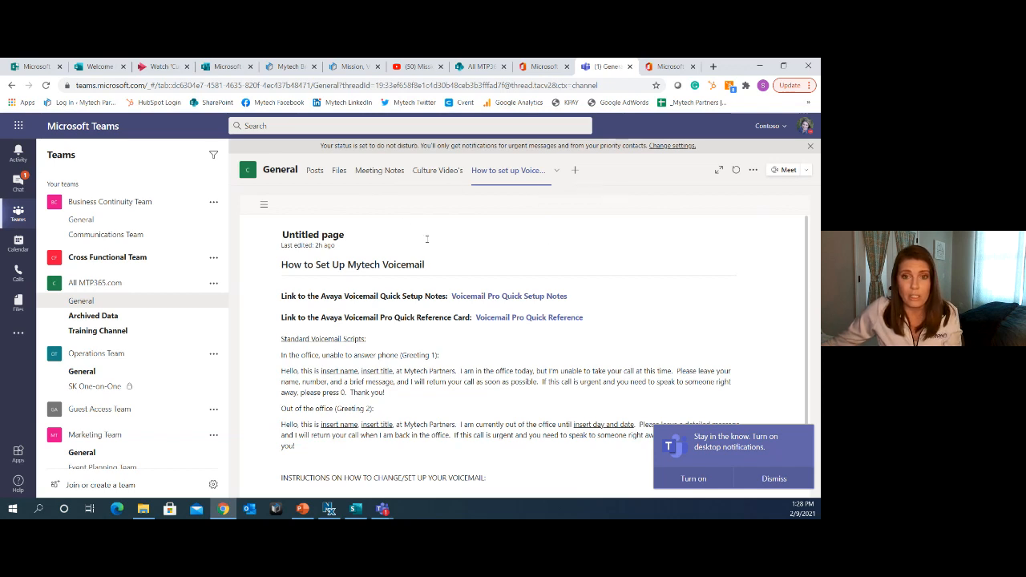
click(753, 171)
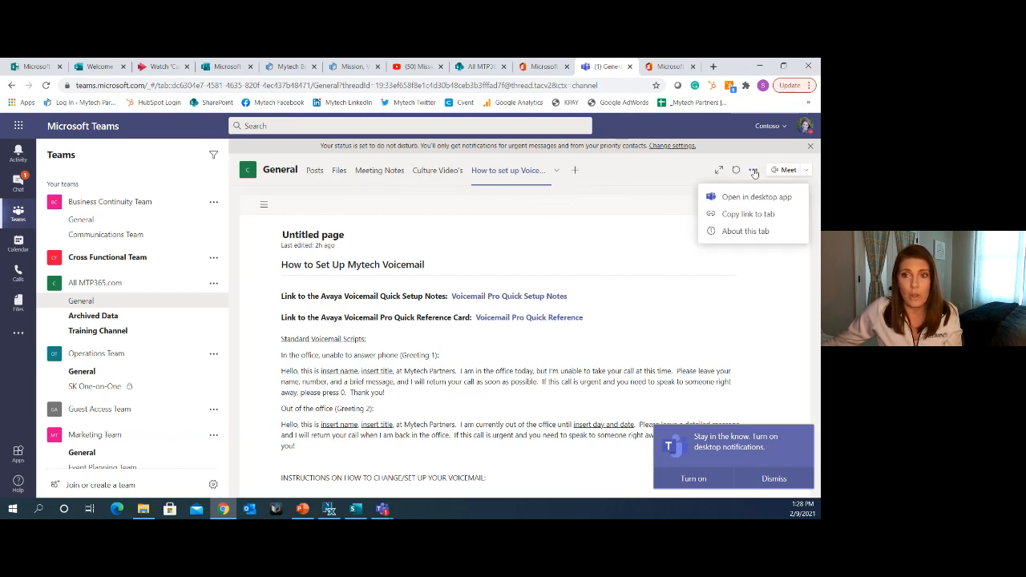
click(757, 215)
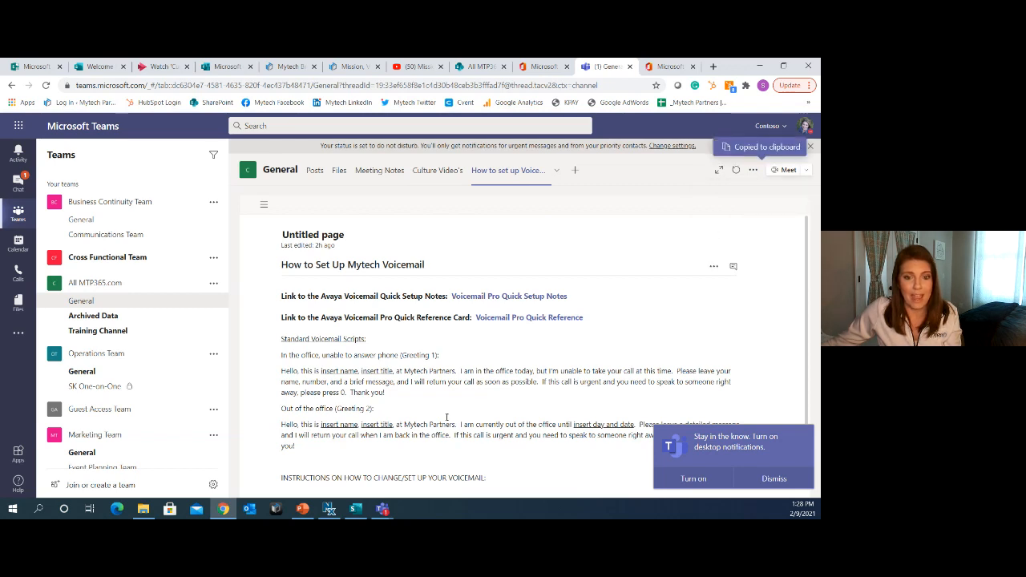
Return to the existing Welcome Sway in Chrome and look through the phone system and other departments sections
click(356, 509)
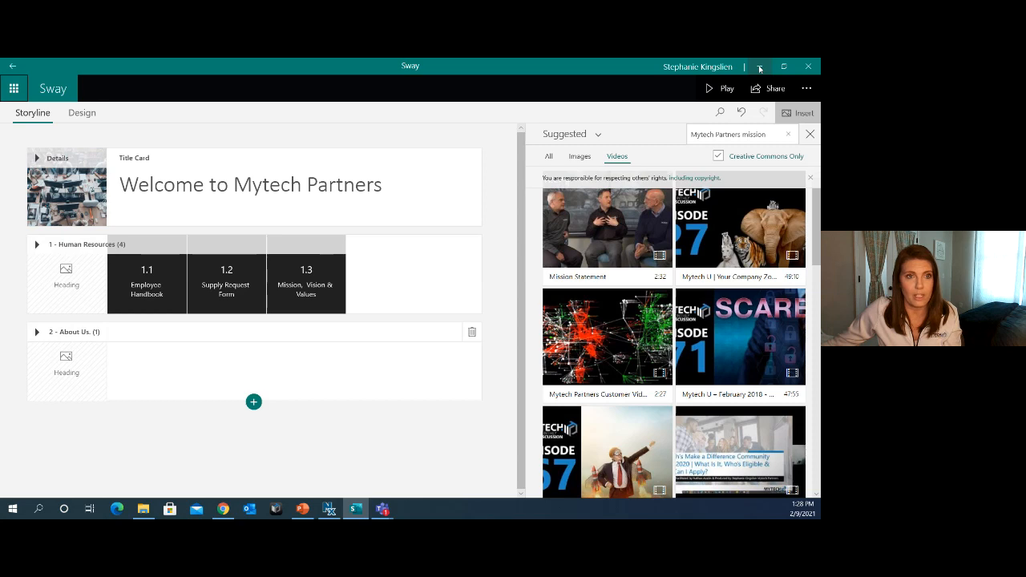
click(759, 66)
click(227, 67)
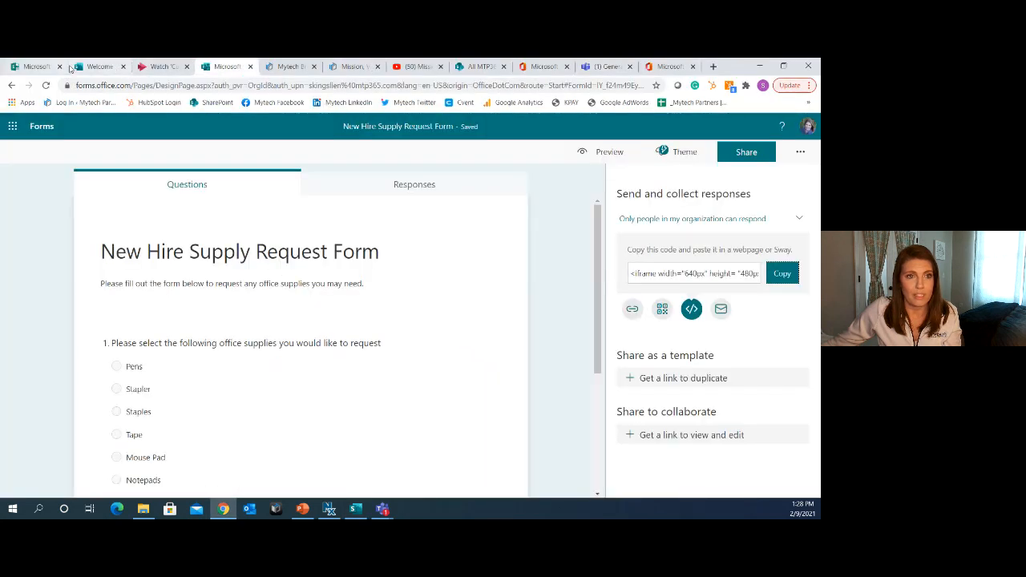
click(97, 66)
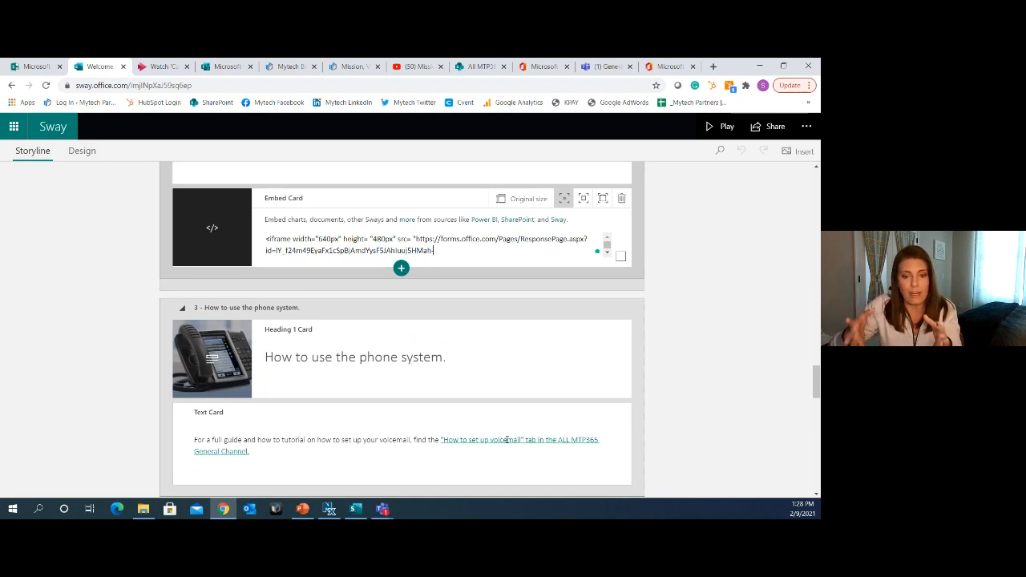
scroll(507, 438, down, 2)
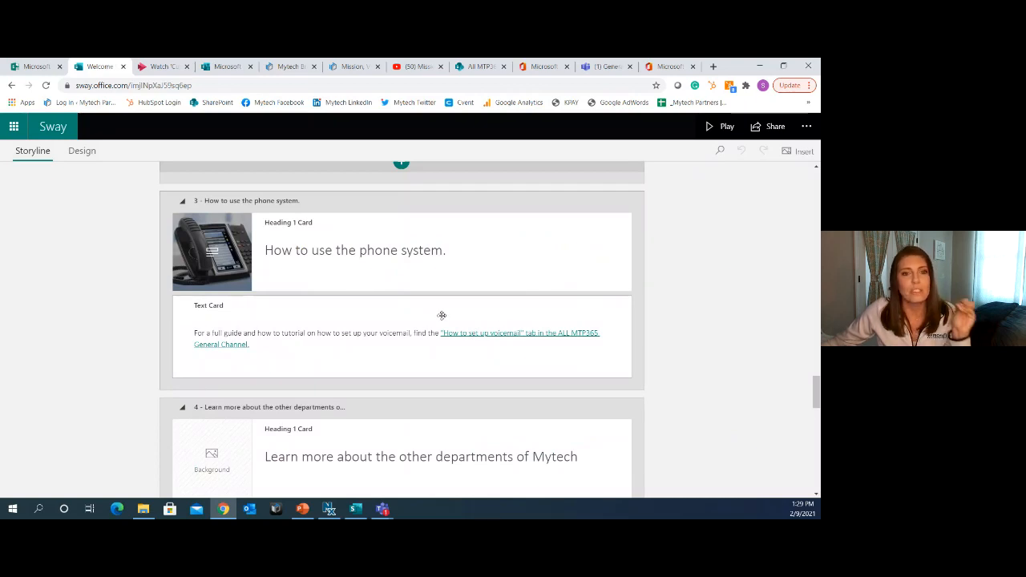
scroll(441, 315, down, 3)
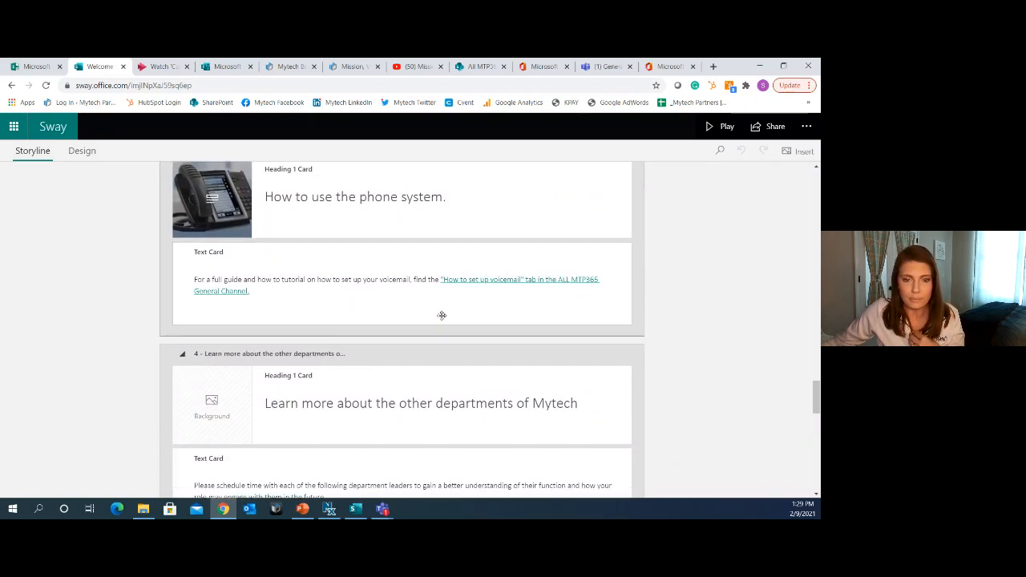
scroll(442, 316, down, 2)
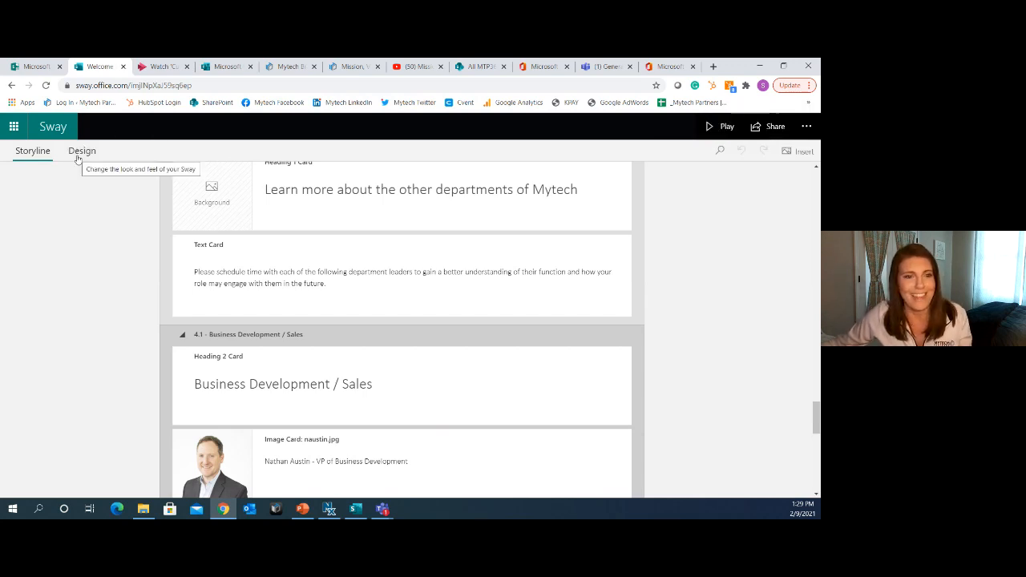
Show the Sway's design preview from the title and apply the first black-and-white serif style with black heading labels
scroll(456, 257, up, 5)
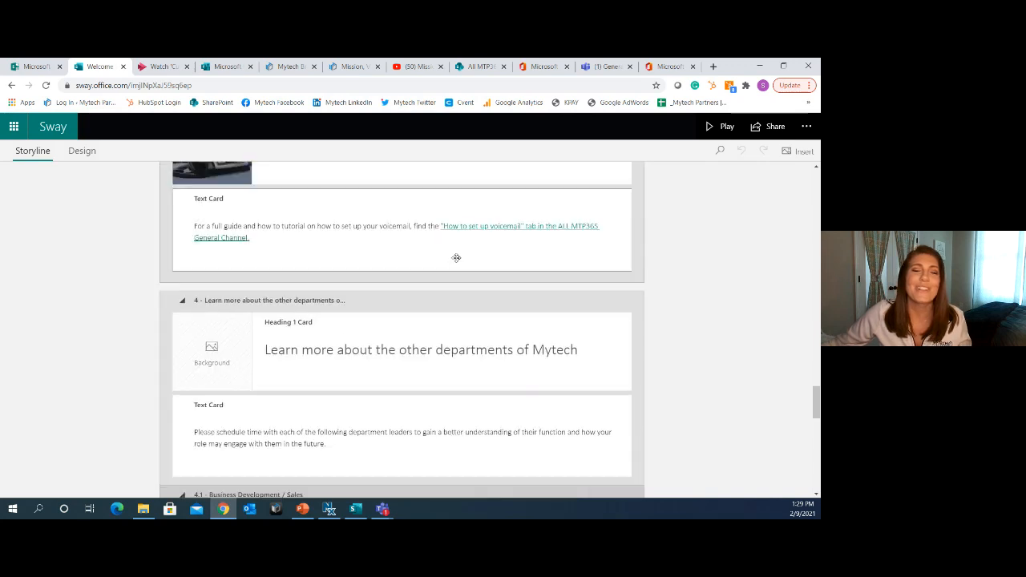
scroll(456, 257, up, 10)
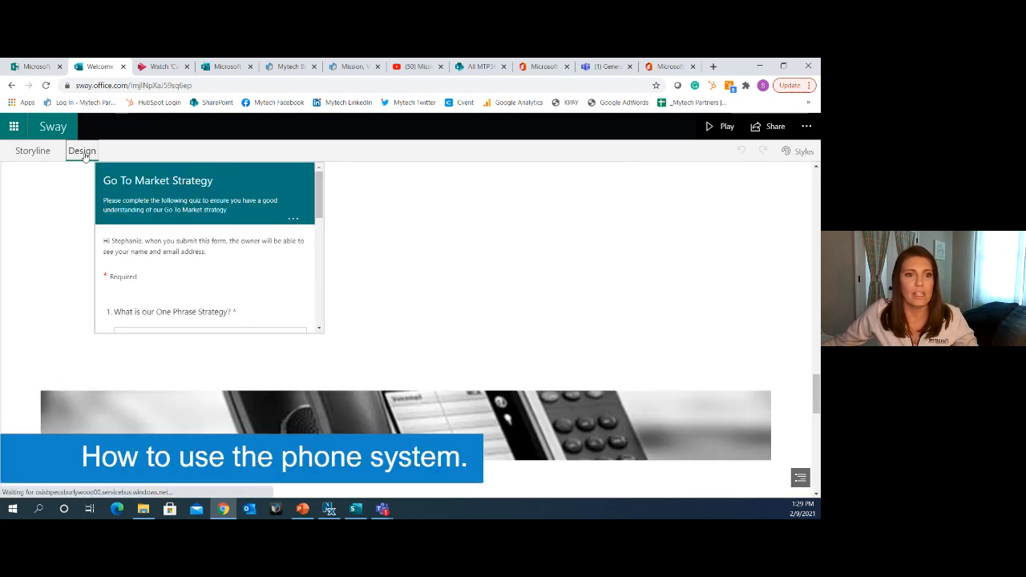
scroll(562, 247, up, 20)
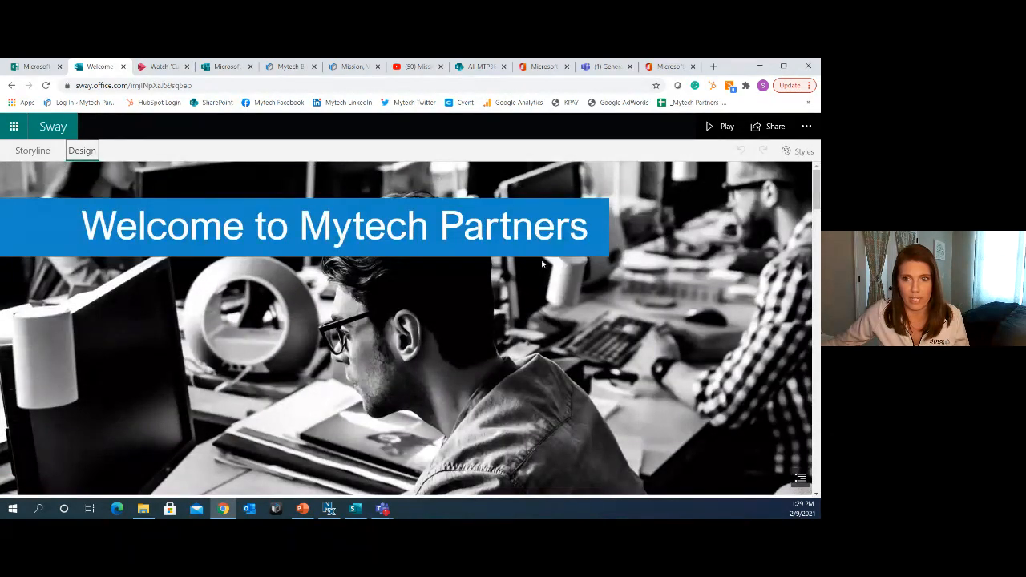
click(798, 153)
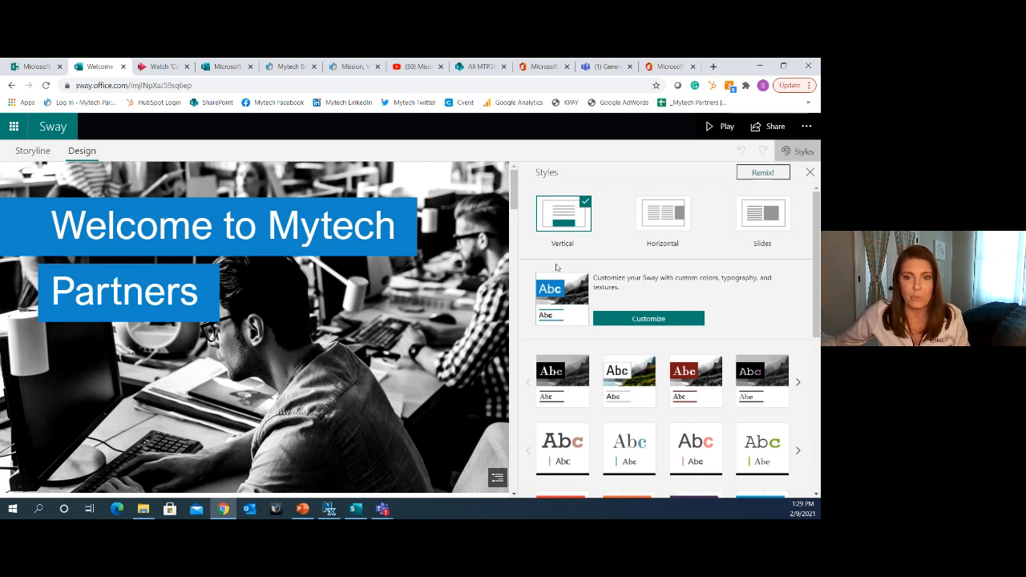
scroll(565, 274, down, 3)
scroll(565, 274, down, 2)
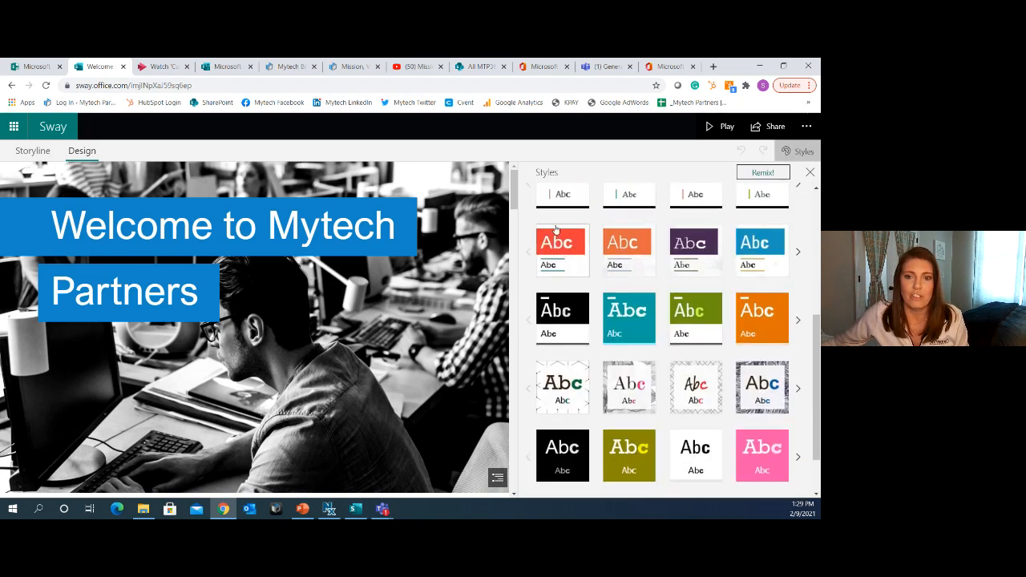
scroll(601, 285, up, 3)
click(567, 274)
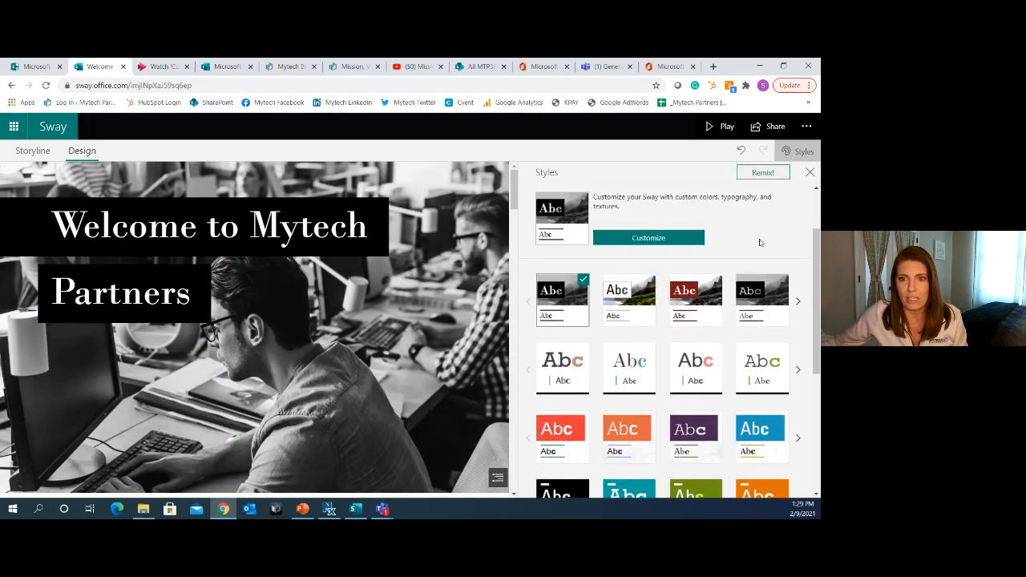
Try the Horizontal and Slides layouts, return the Sway to the Vertical layout and close the style options
scroll(561, 241, up, 2)
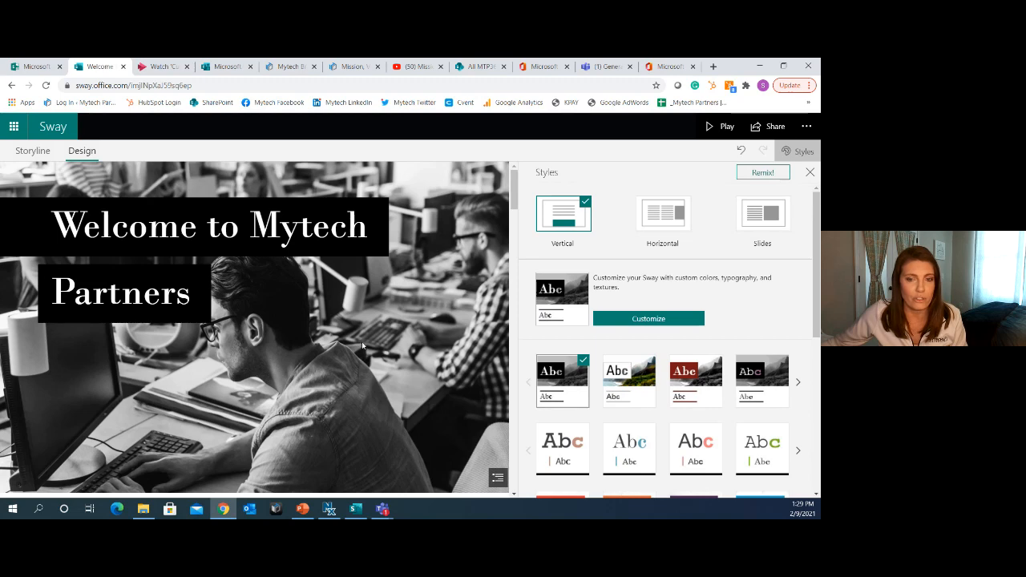
click(649, 225)
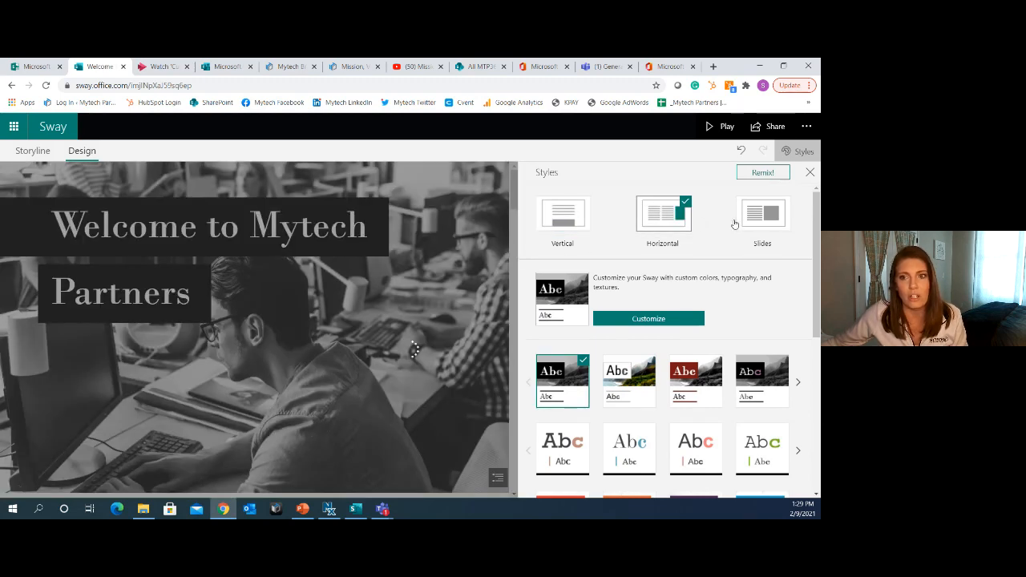
click(745, 221)
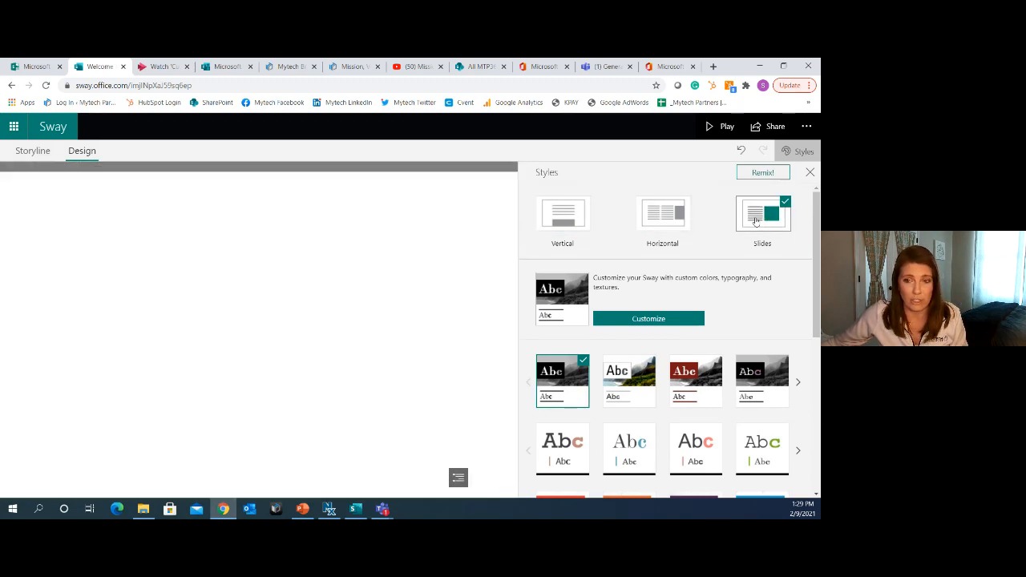
click(548, 227)
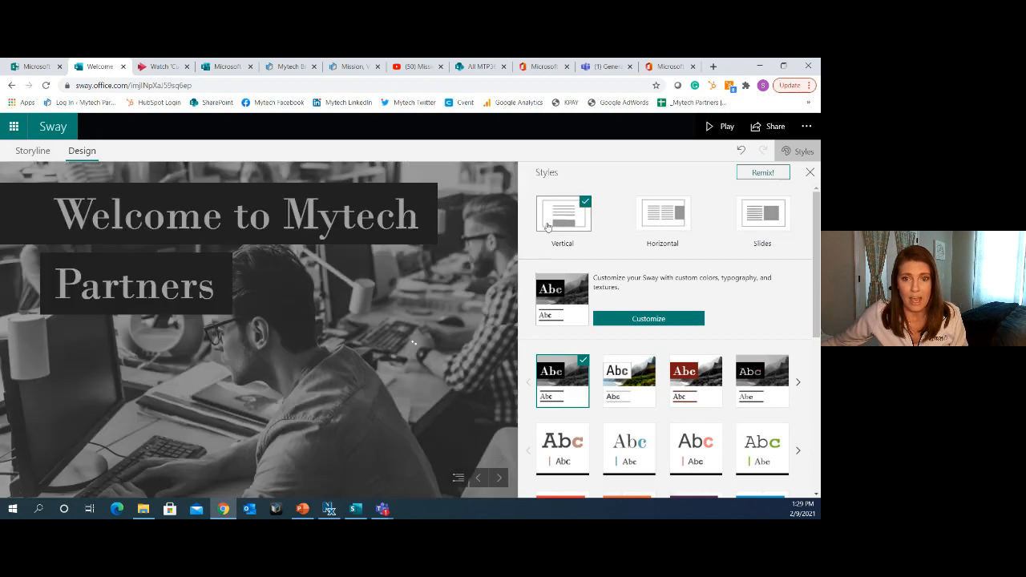
click(810, 175)
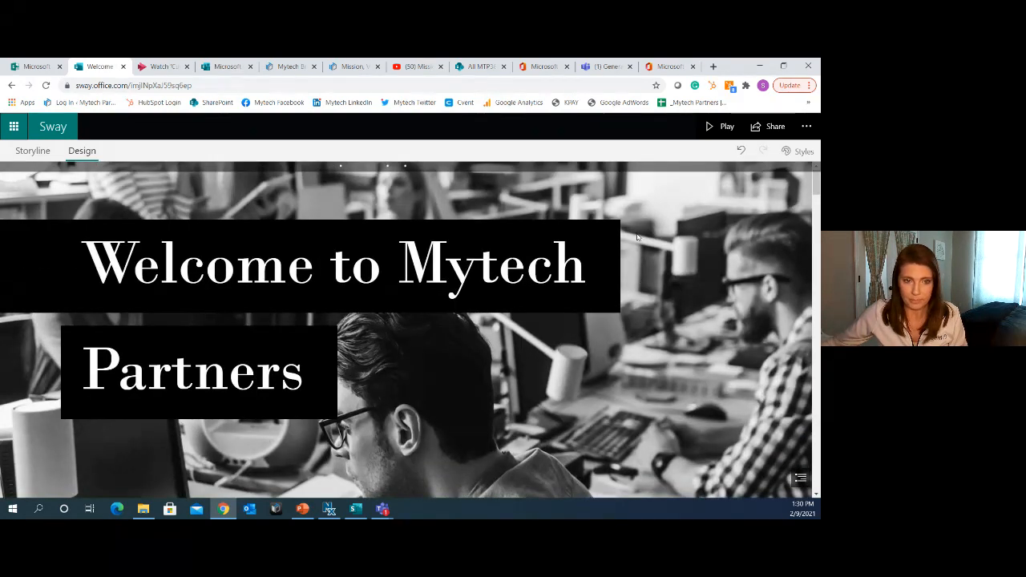
Look through the design preview from Human Resources to the About Us mission video and the embedded Go To Market Strategy quiz
scroll(638, 236, down, 5)
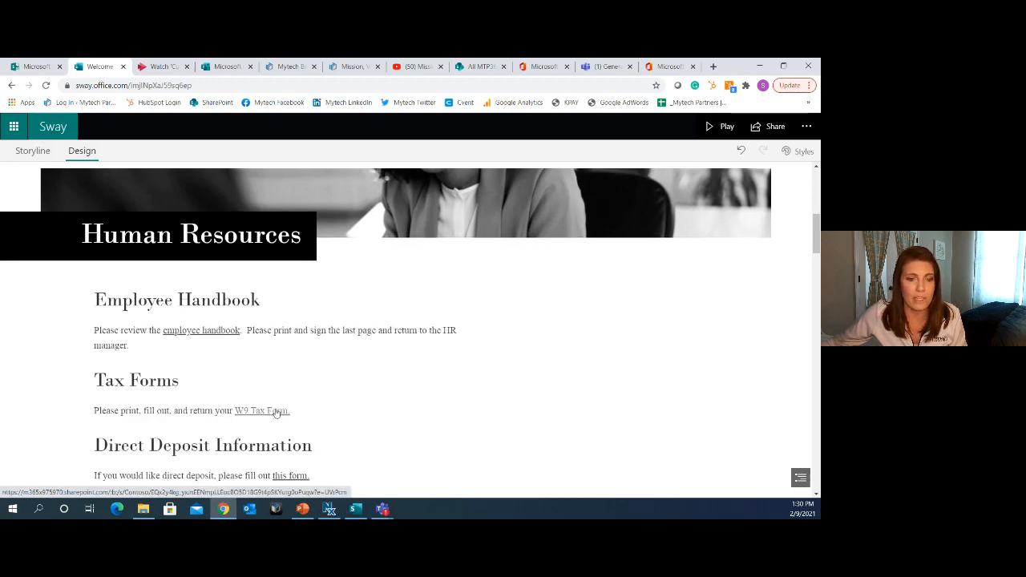
scroll(276, 412, down, 2)
scroll(277, 412, down, 6)
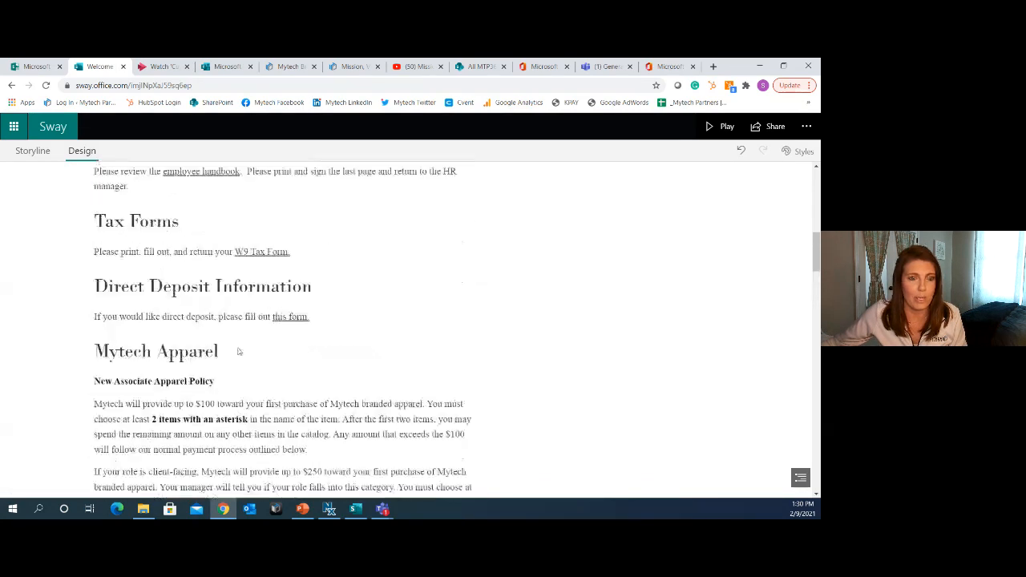
scroll(265, 394, down, 5)
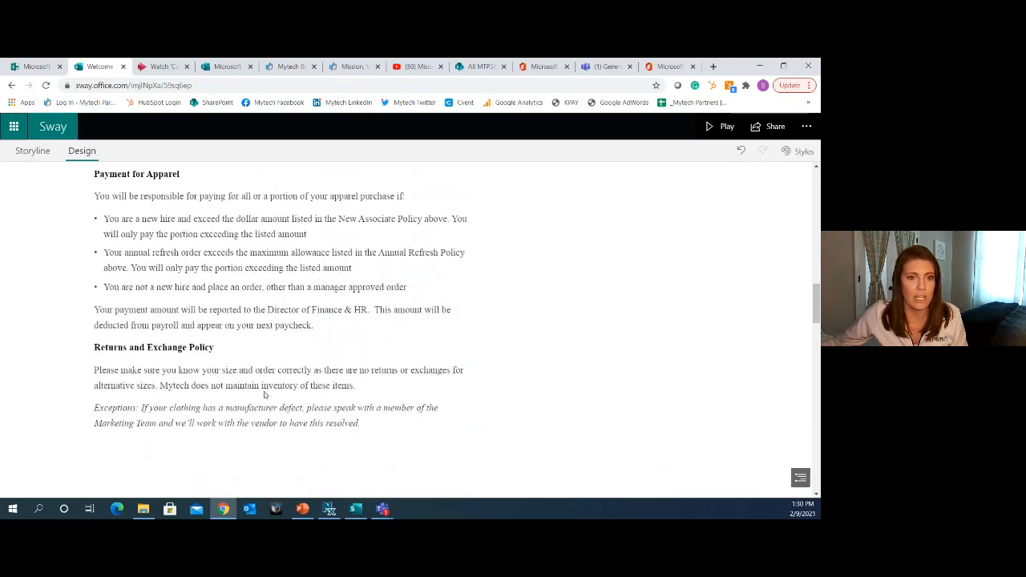
scroll(264, 394, down, 4)
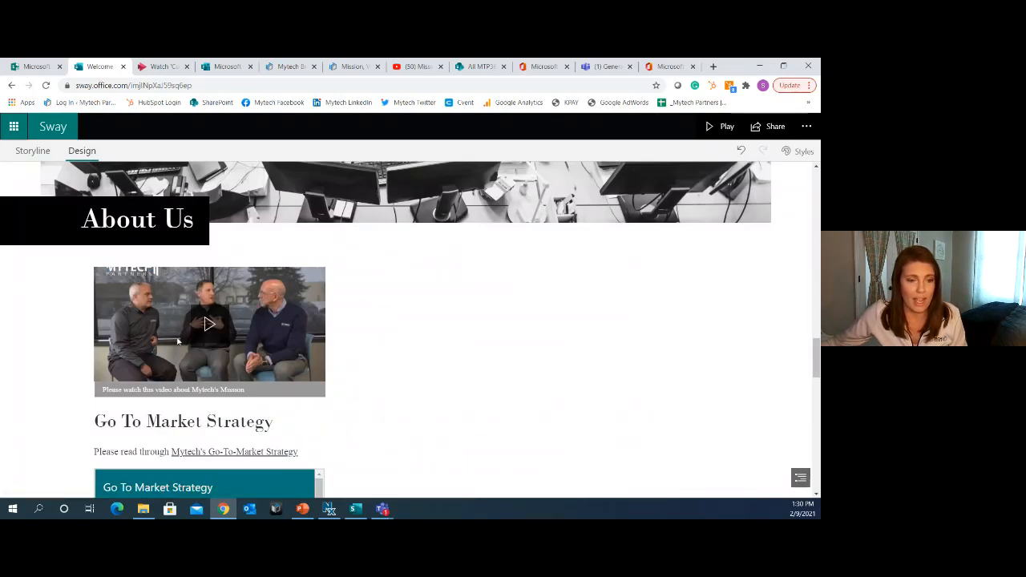
scroll(238, 343, down, 2)
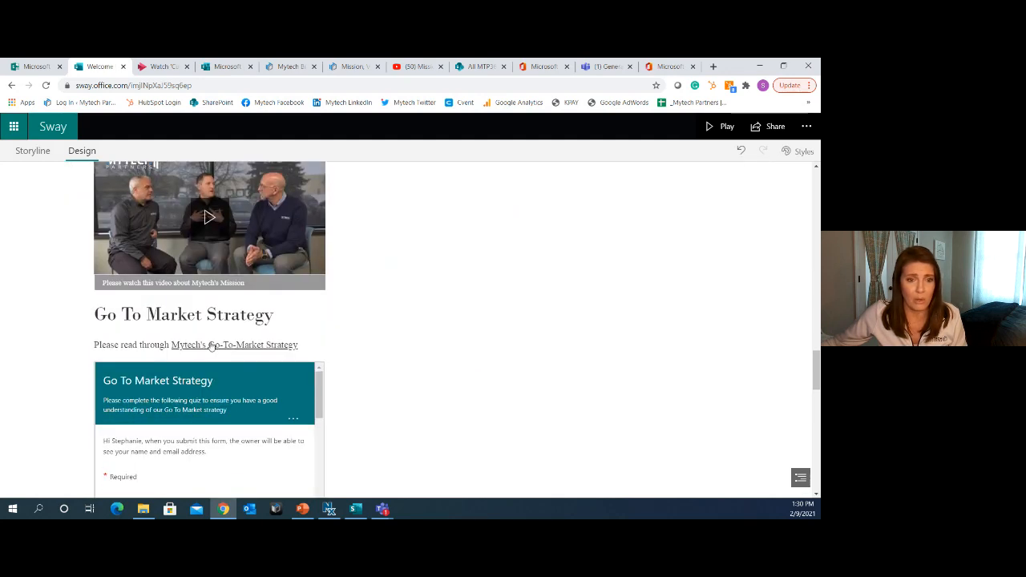
scroll(236, 348, down, 6)
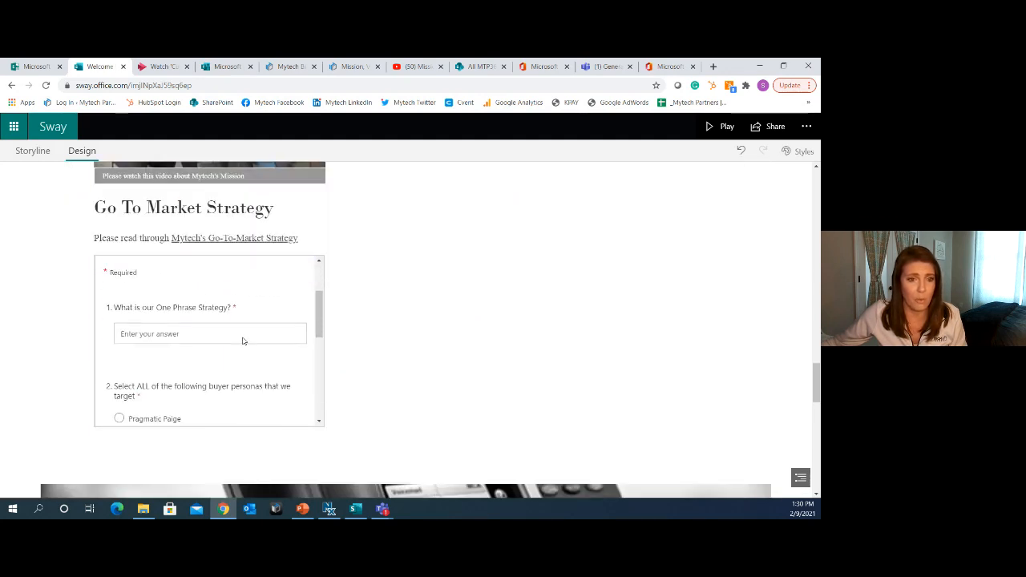
Look through the embedded Go To Market Strategy quiz, the phone system section and the Business Development / Sales and Marketing department sections
scroll(243, 340, down, 2)
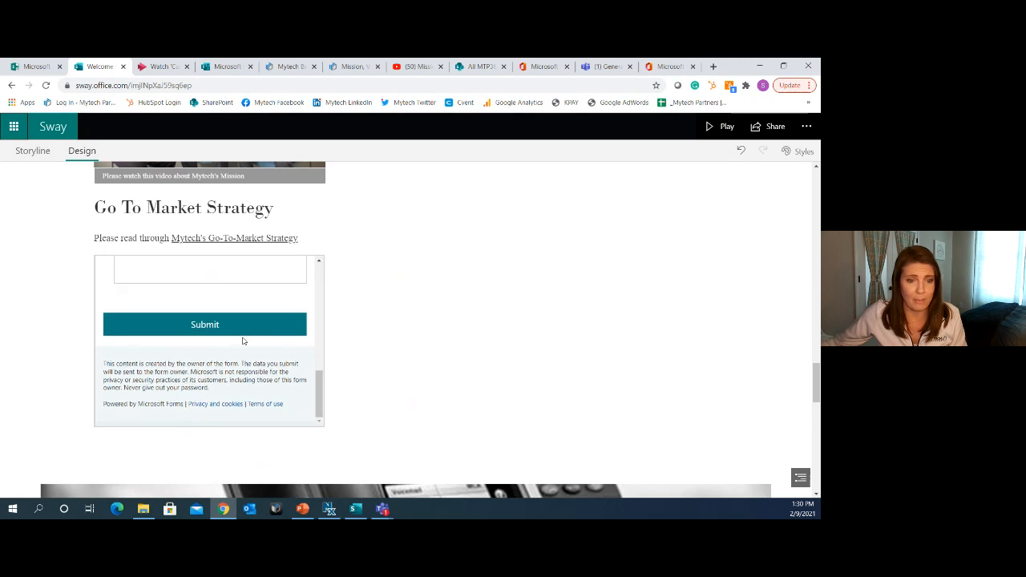
scroll(243, 340, up, 3)
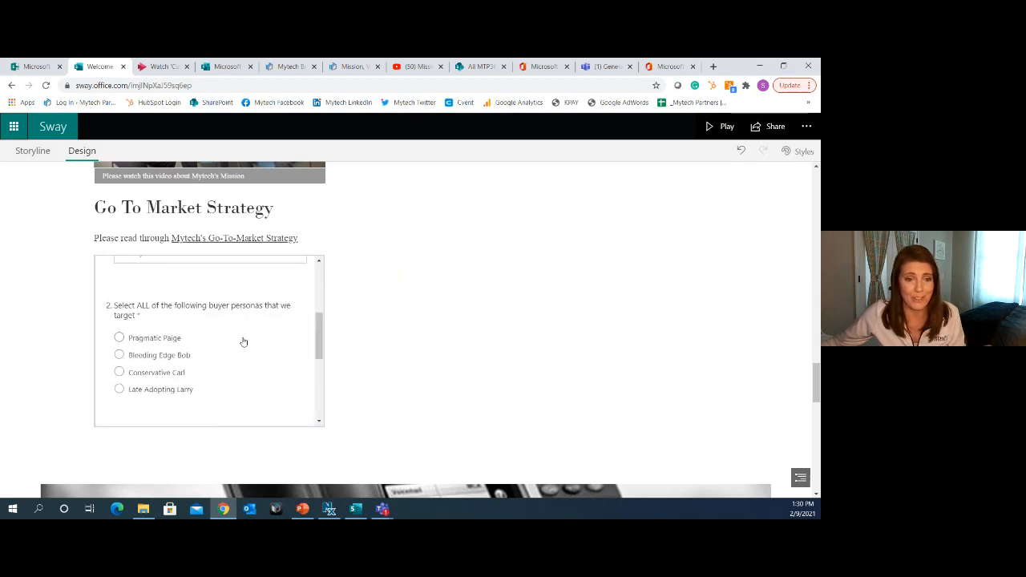
scroll(243, 341, up, 3)
scroll(344, 346, down, 3)
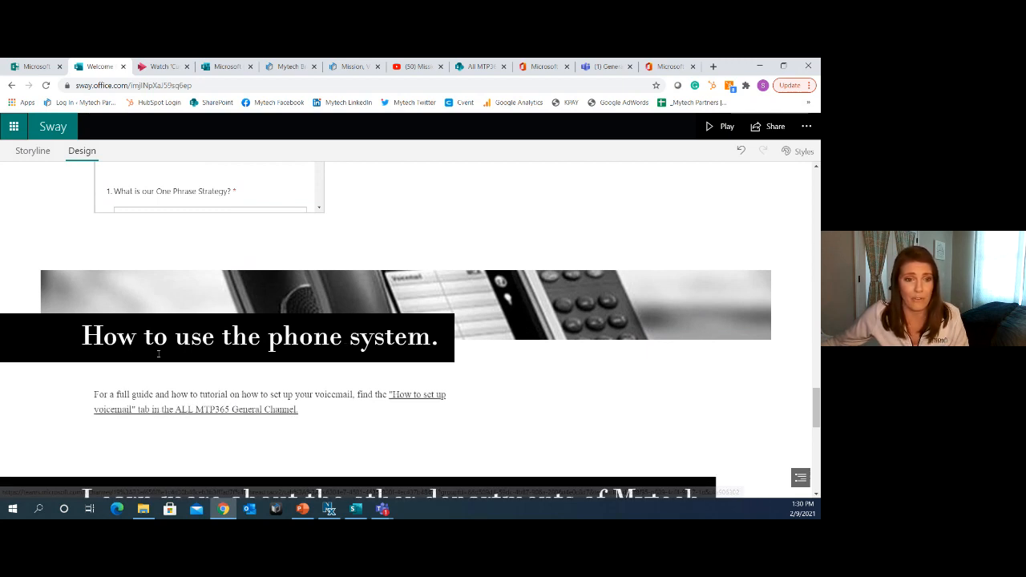
scroll(312, 348, down, 1)
scroll(312, 348, down, 3)
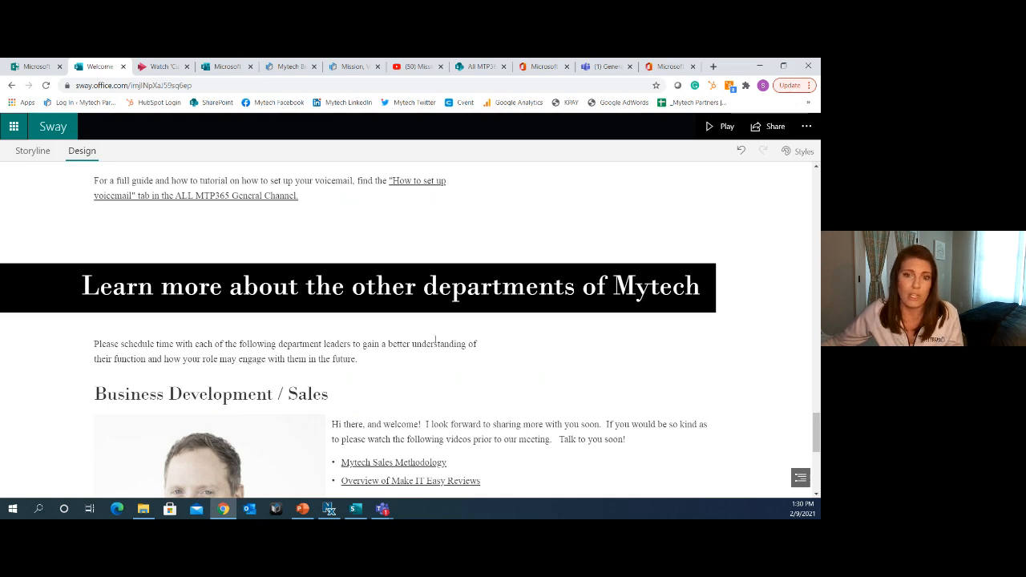
scroll(463, 327, down, 1)
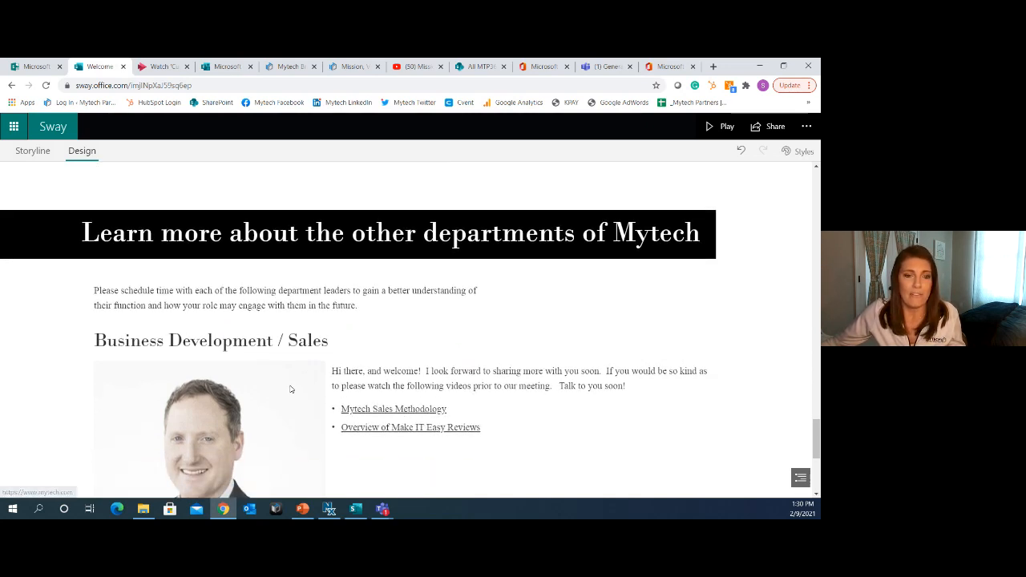
scroll(442, 345, down, 1)
scroll(441, 345, down, 1)
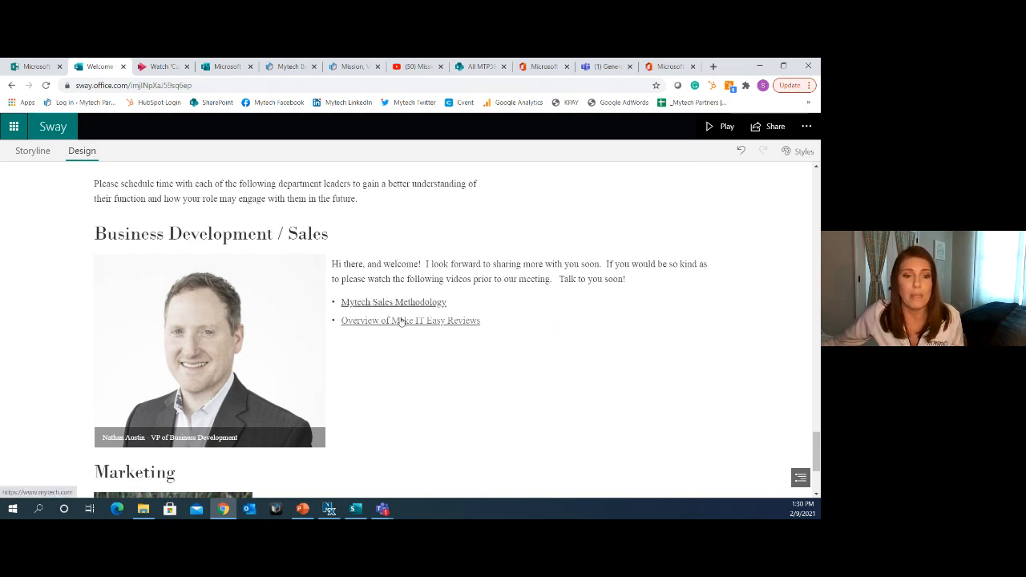
scroll(401, 323, down, 2)
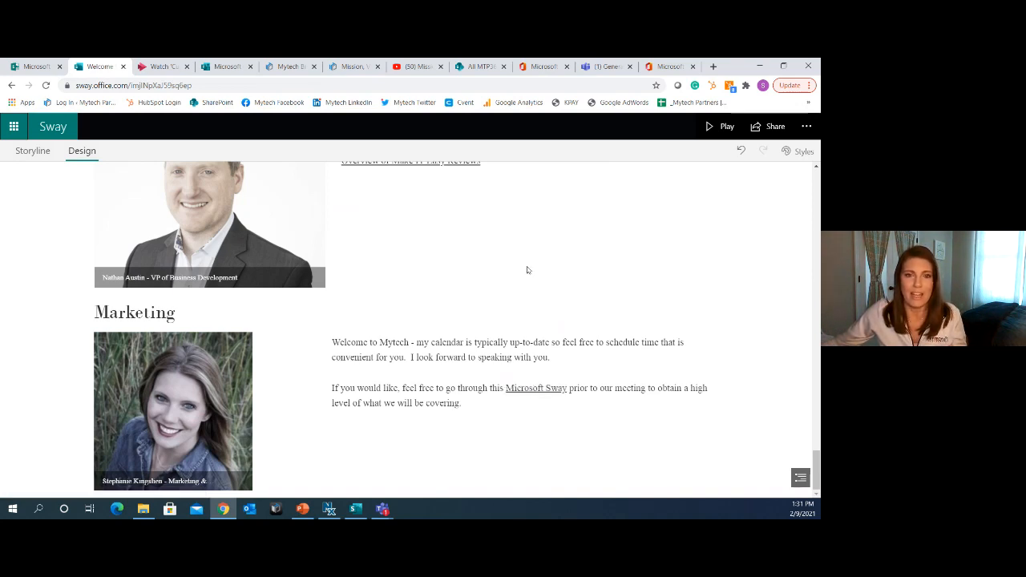
Go back up through the Sway's design preview to the Welcome to Mytech Partners title
scroll(530, 273, up, 2)
scroll(527, 270, up, 8)
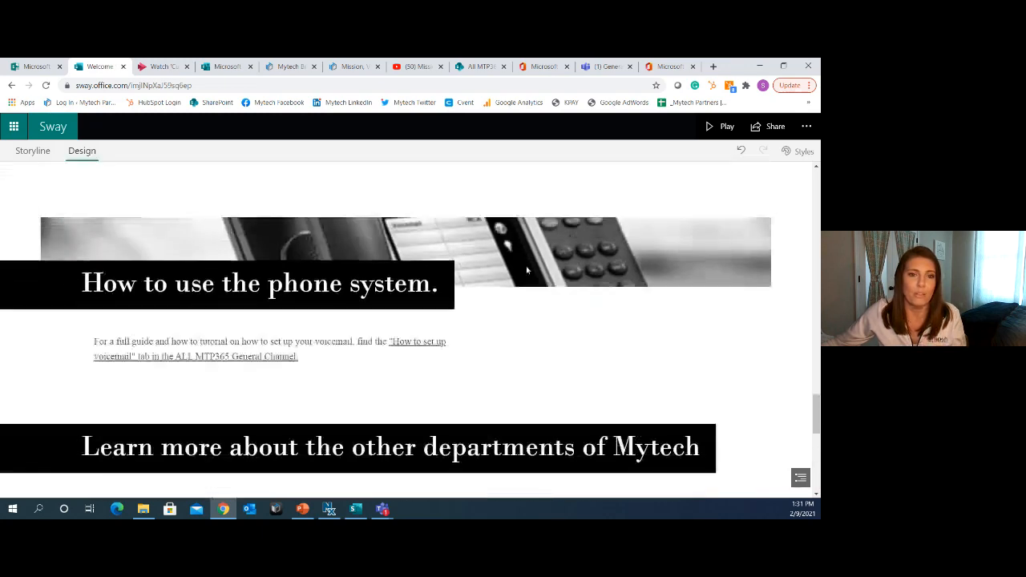
scroll(527, 270, up, 2)
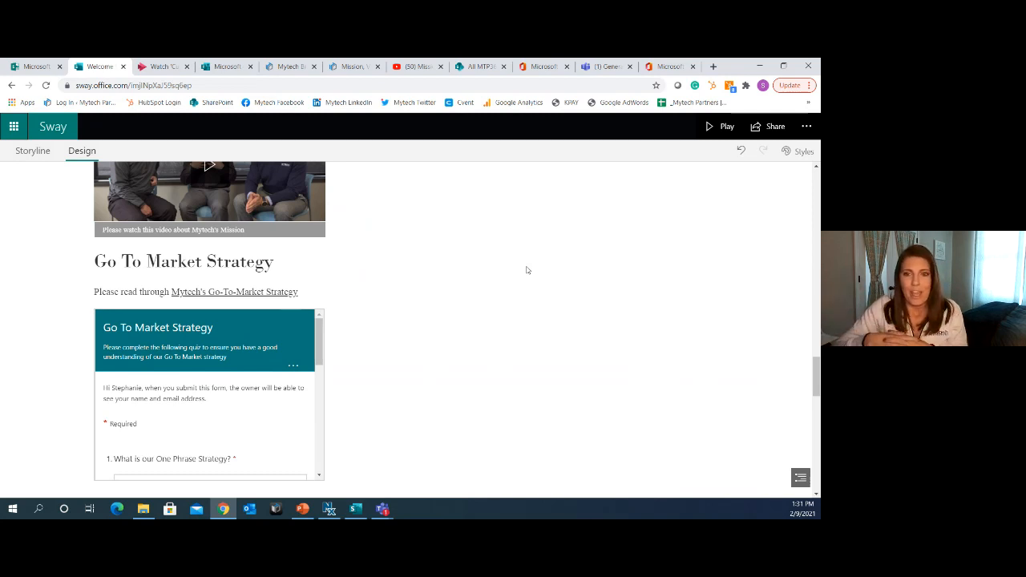
scroll(527, 270, up, 9)
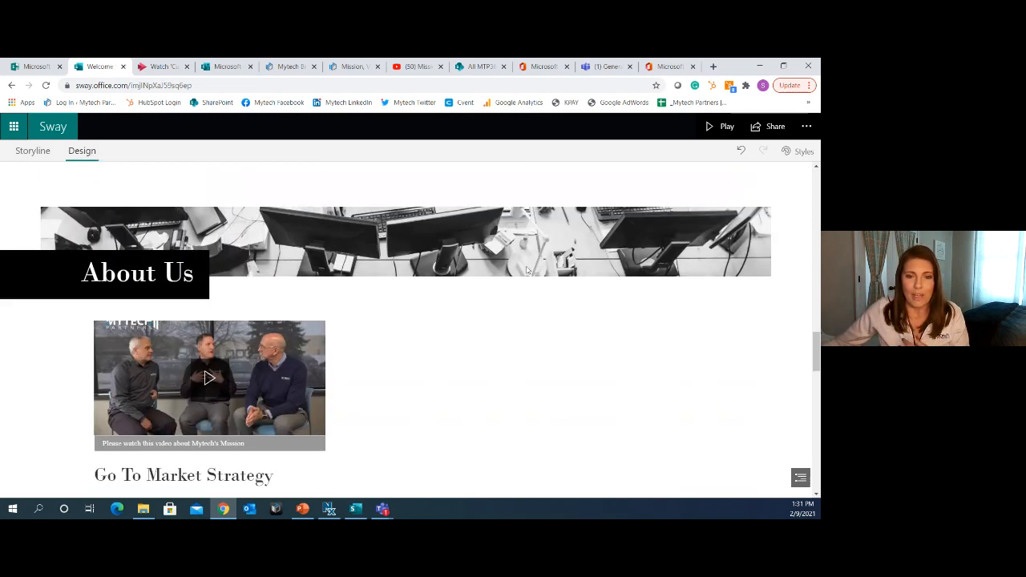
scroll(526, 270, up, 8)
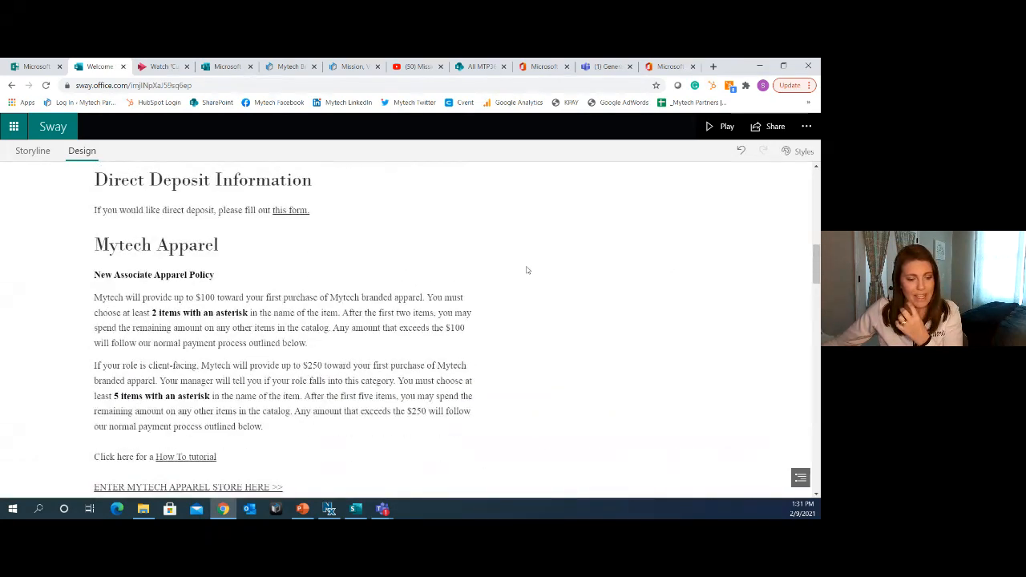
scroll(526, 270, up, 3)
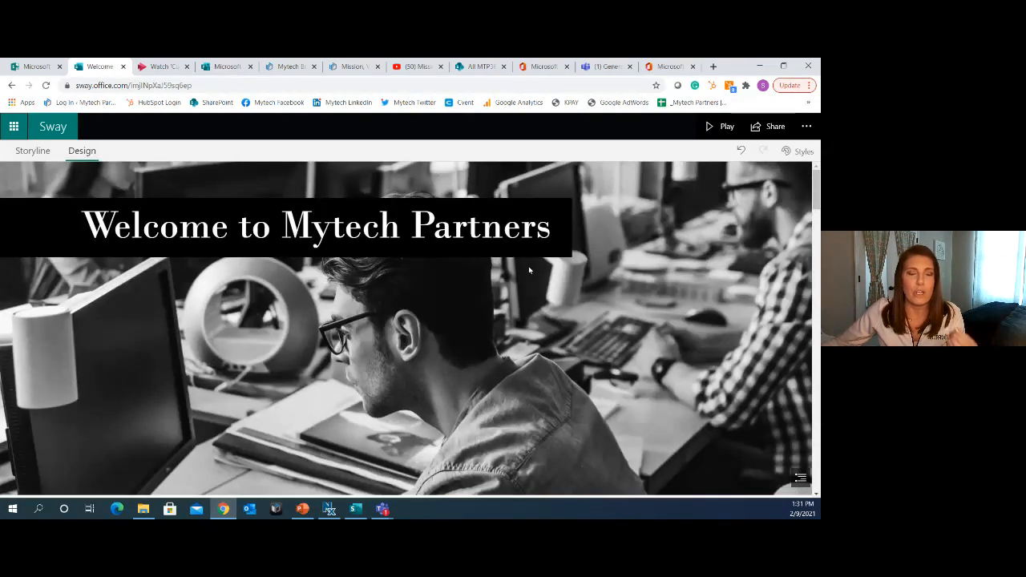
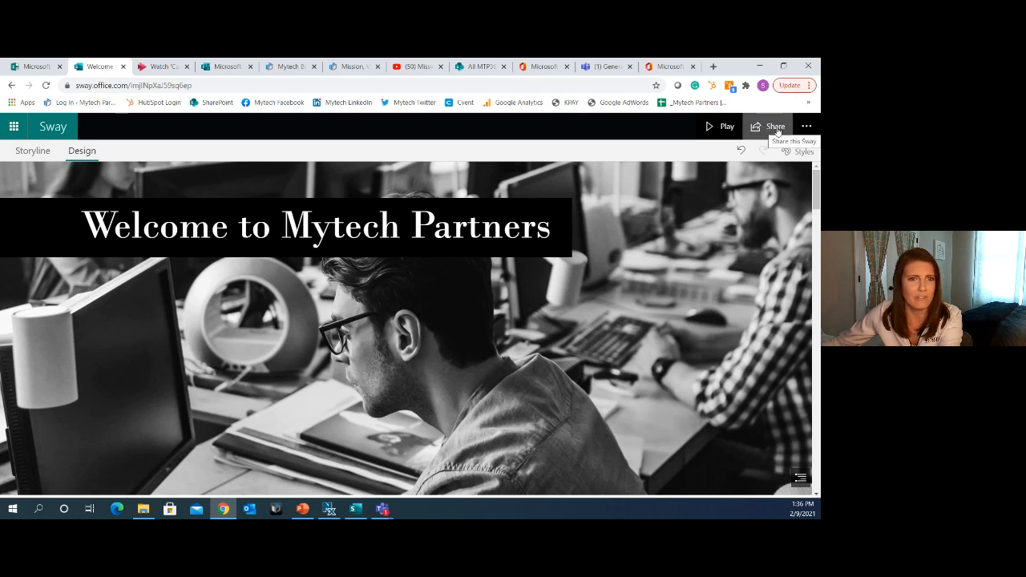
Try sharing the Sway with specific people or groups and with the organization, returning the setting to anyone with a link
click(775, 128)
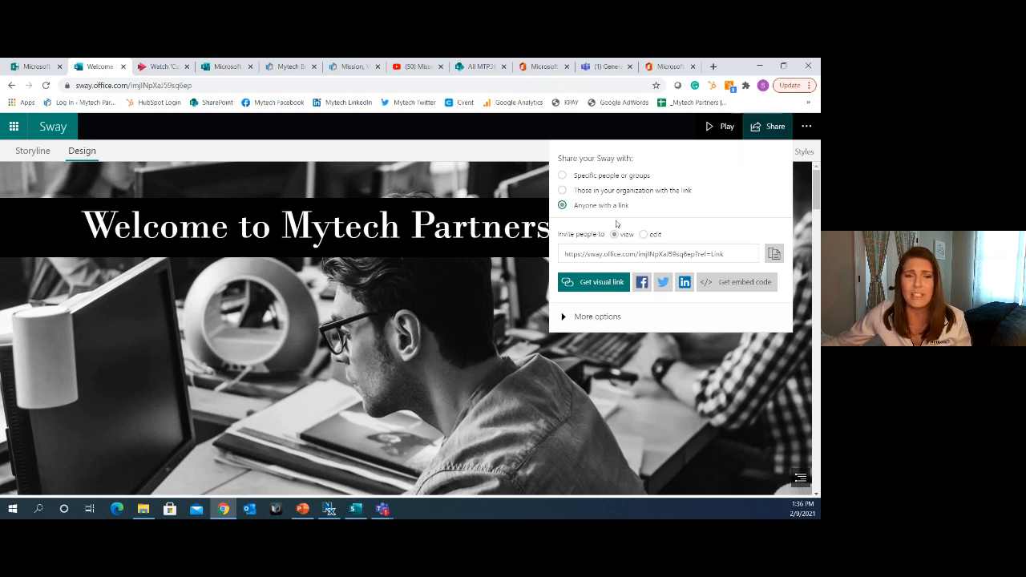
click(595, 180)
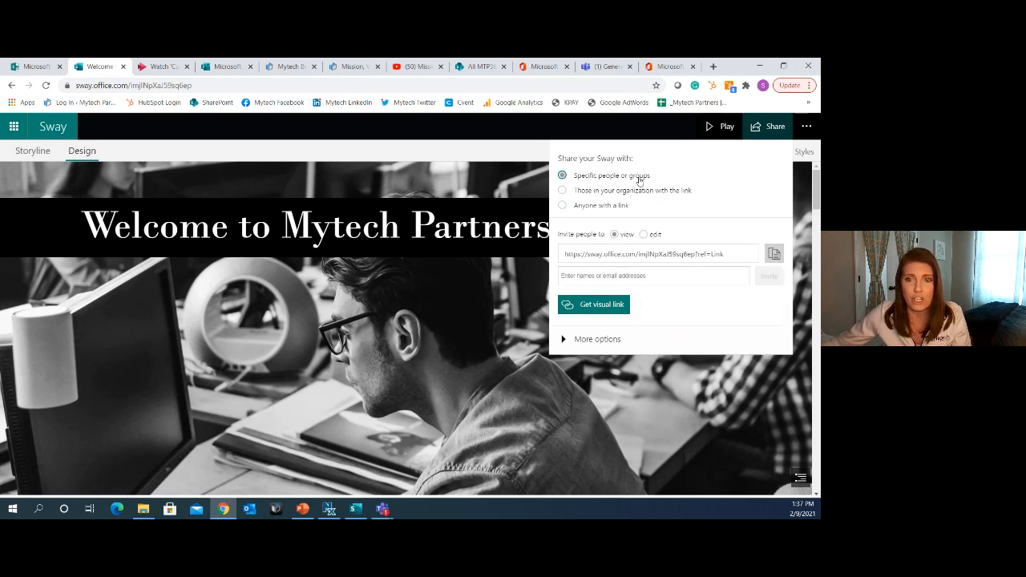
click(618, 195)
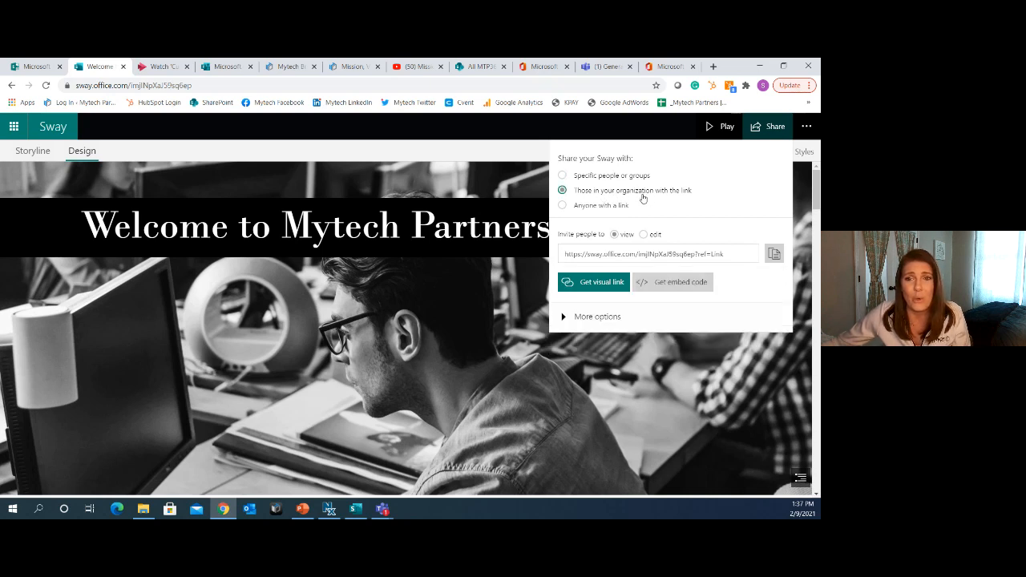
click(618, 207)
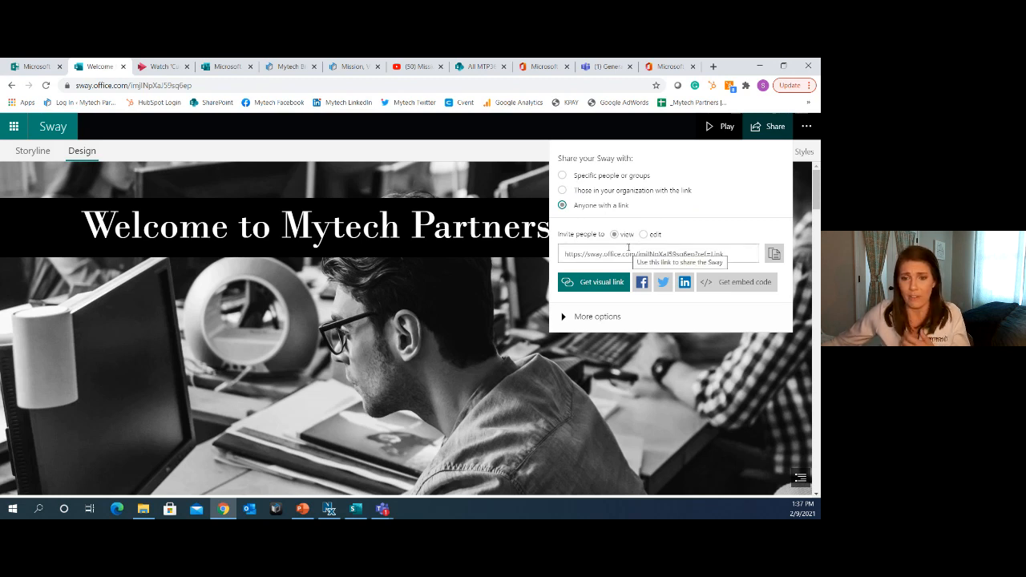
Show the Sway's password protection, try requiring a password only to edit, and cancel without creating one
click(600, 317)
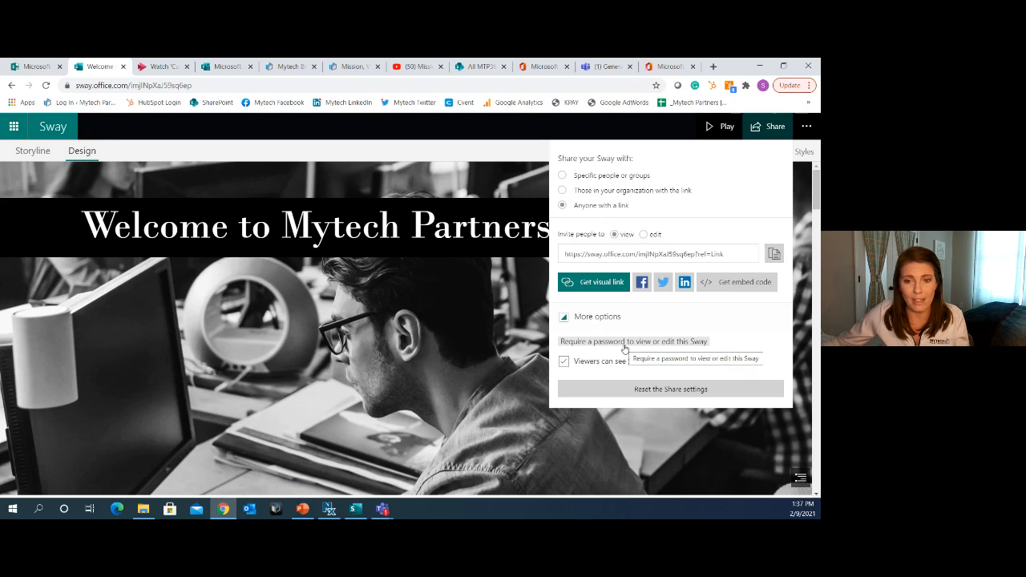
click(624, 341)
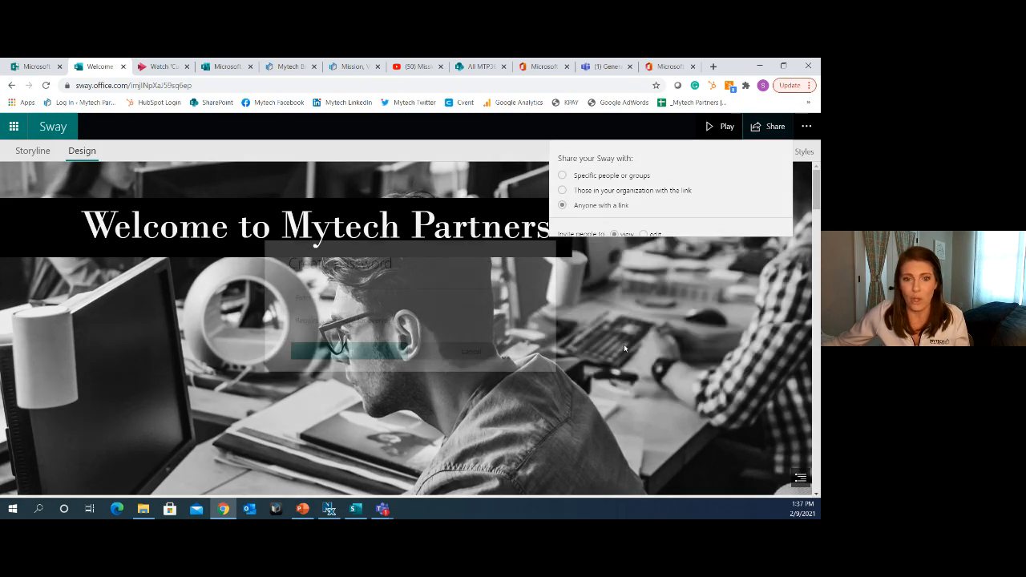
click(382, 322)
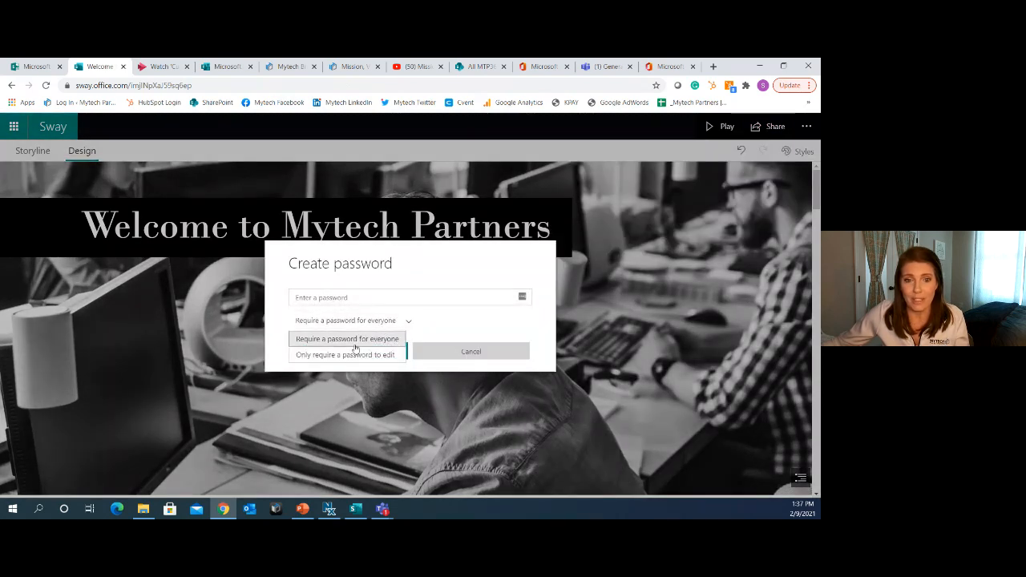
click(371, 355)
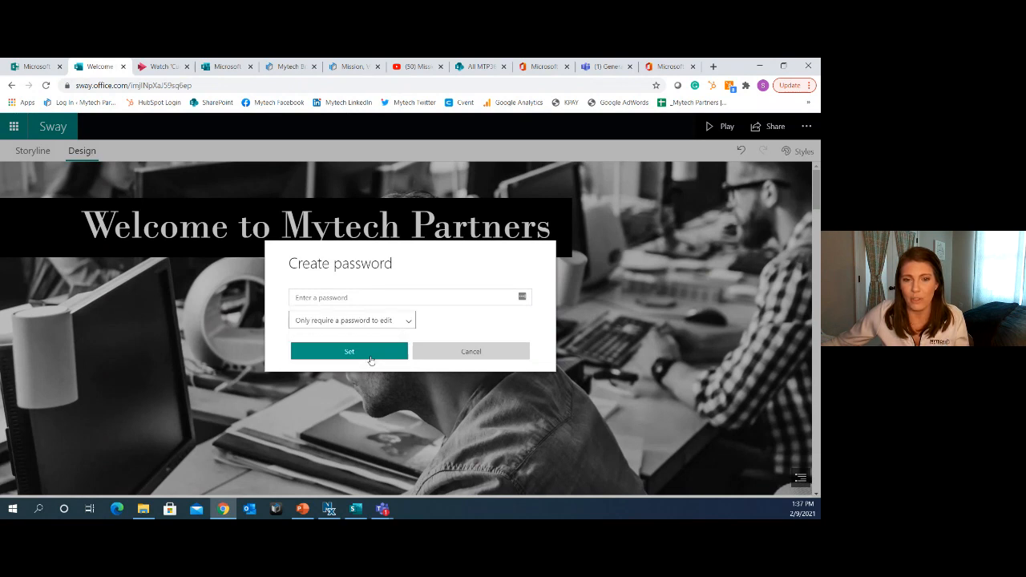
click(358, 297)
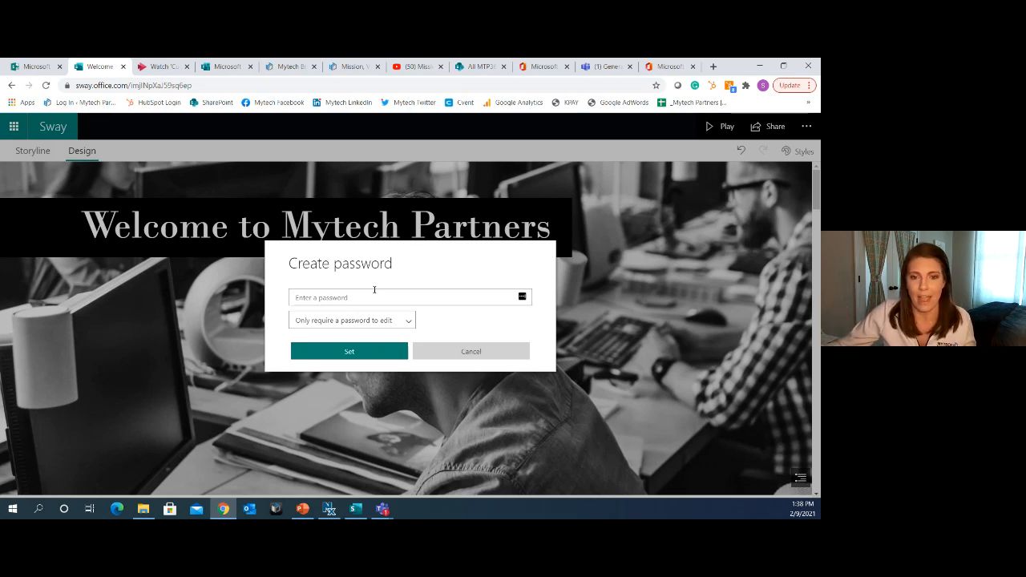
click(430, 352)
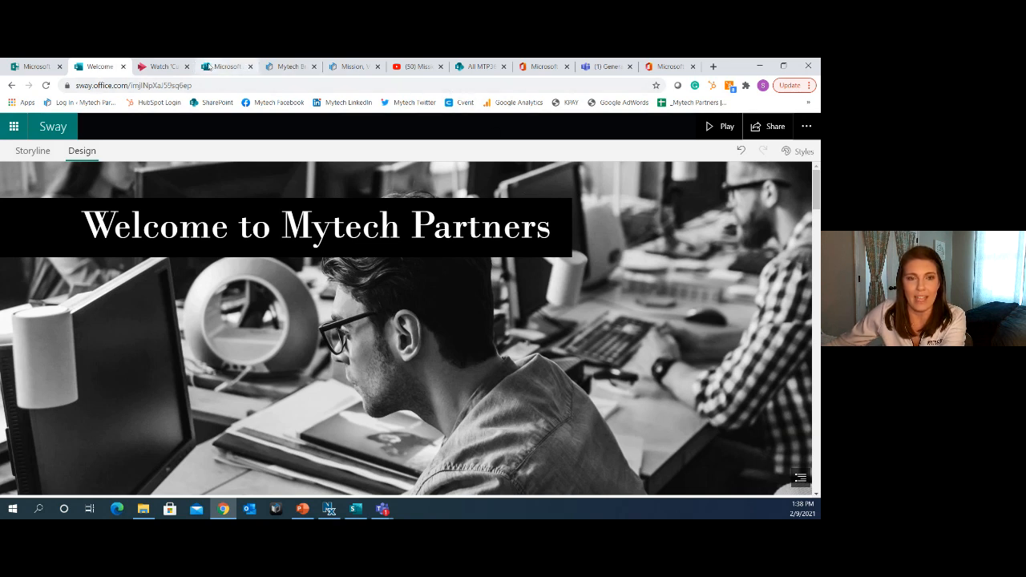
Copy the web address of Mytech's Mission, Vision, & Values page
click(289, 69)
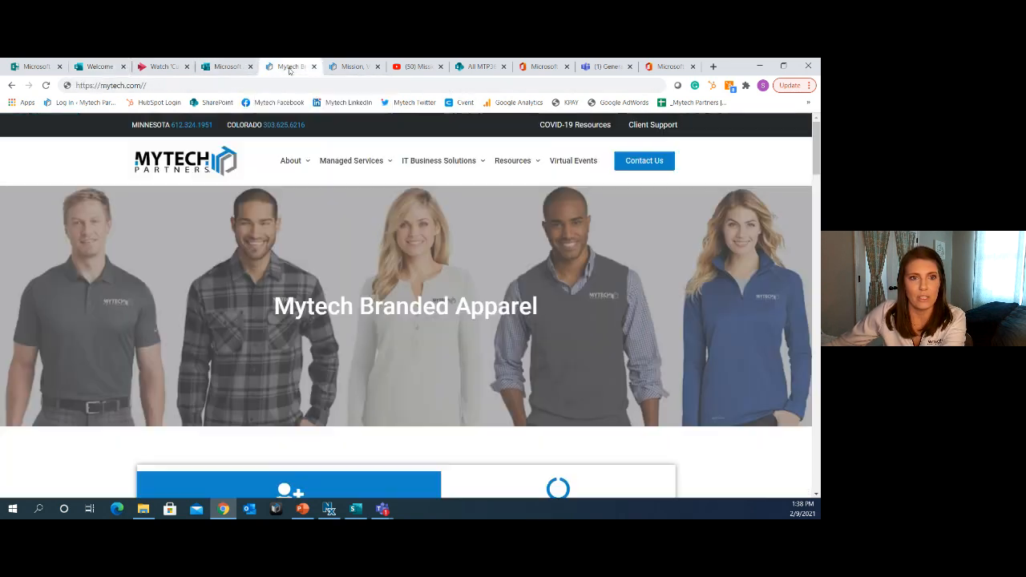
click(353, 69)
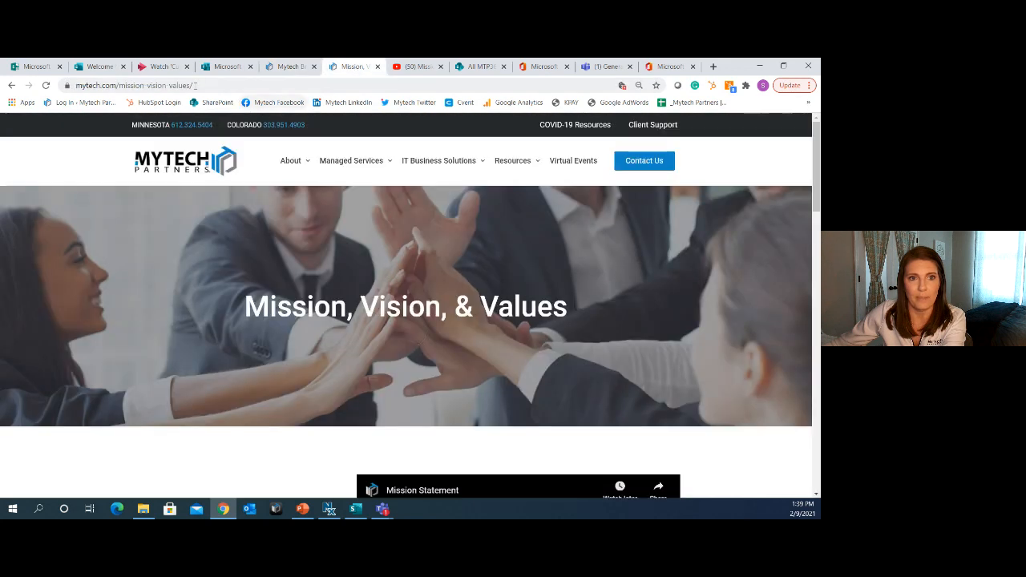
click(225, 84)
key(ctrl+c)
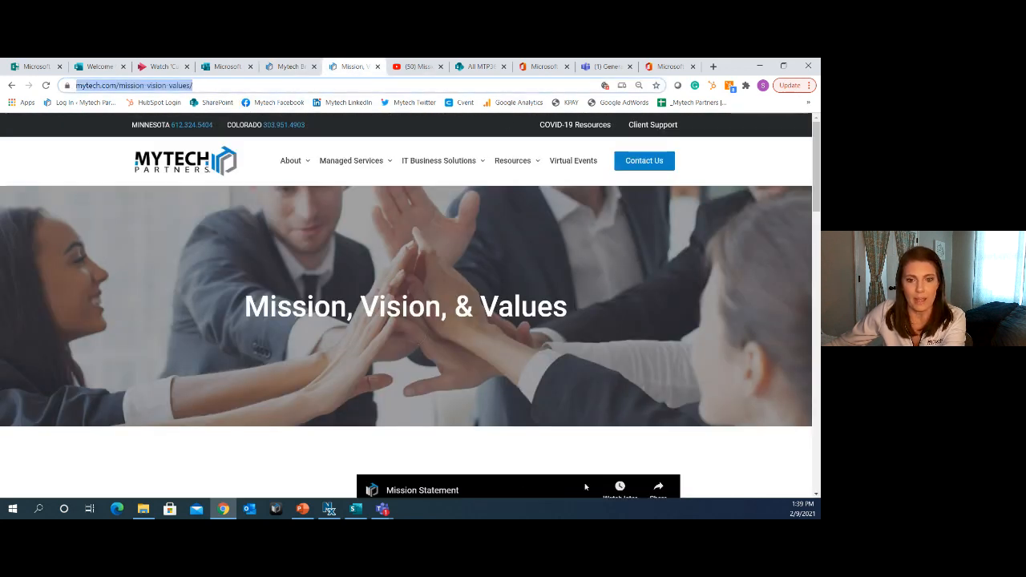
Return to the Welcome Sway's storyline and add a text card after the last text card in the Marketing section
click(227, 66)
click(91, 67)
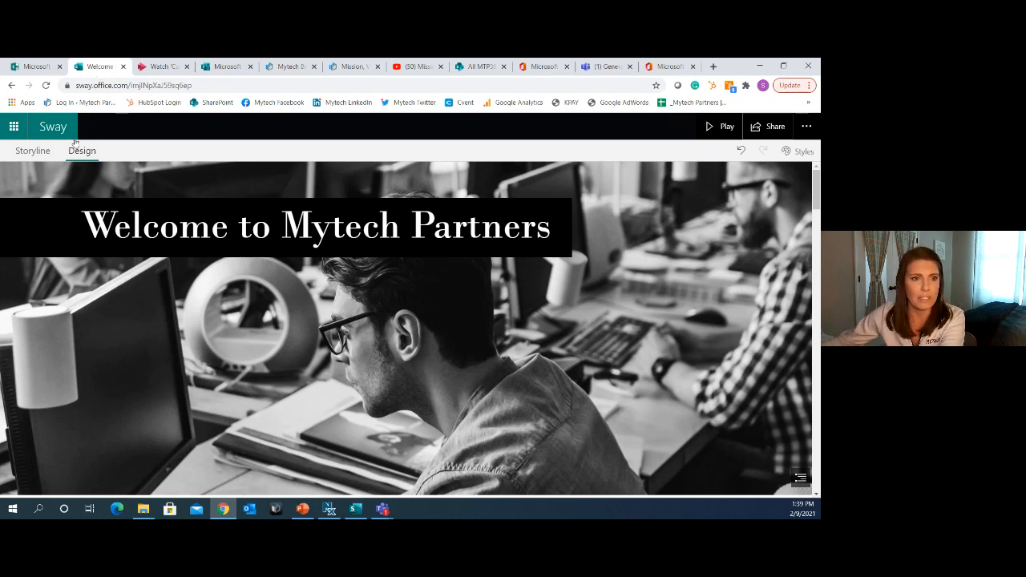
click(44, 147)
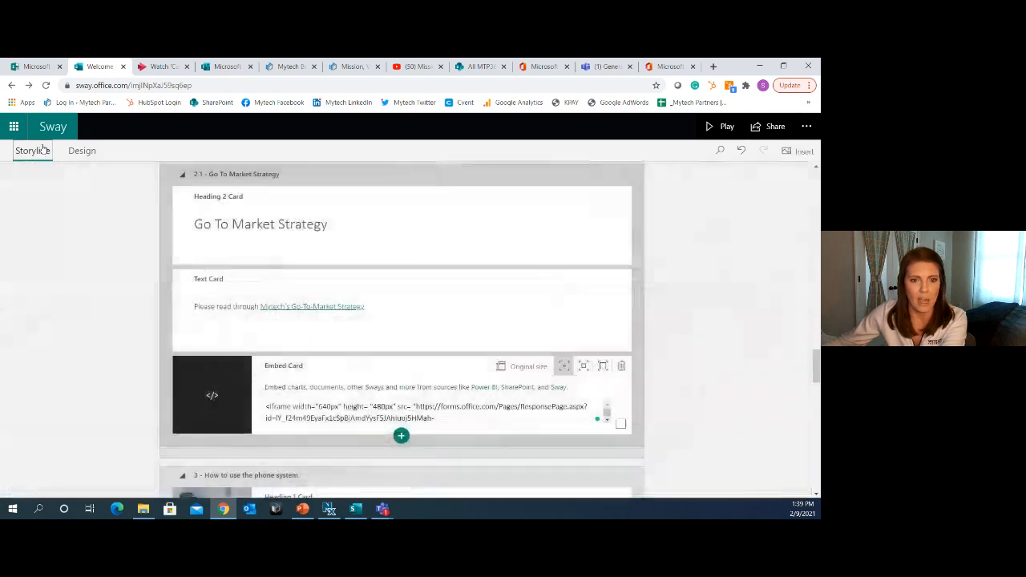
scroll(486, 314, down, 8)
scroll(487, 314, down, 10)
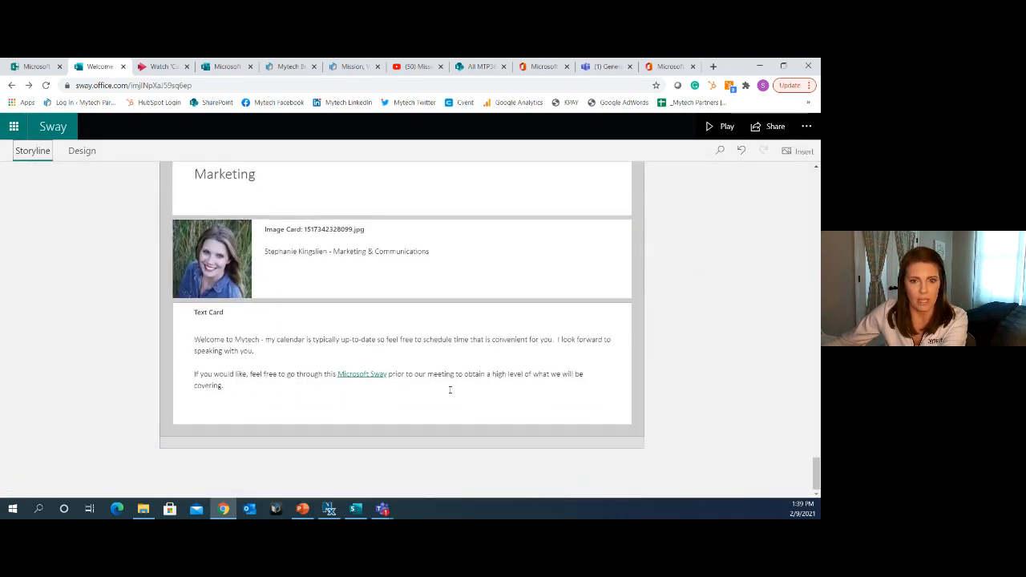
click(370, 431)
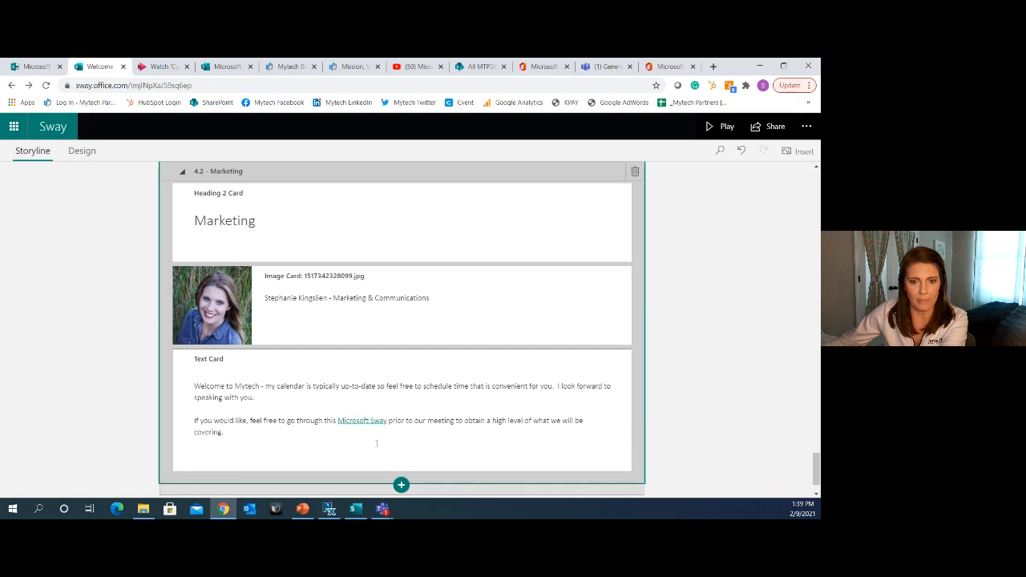
scroll(376, 443, down, 1)
click(412, 465)
click(401, 439)
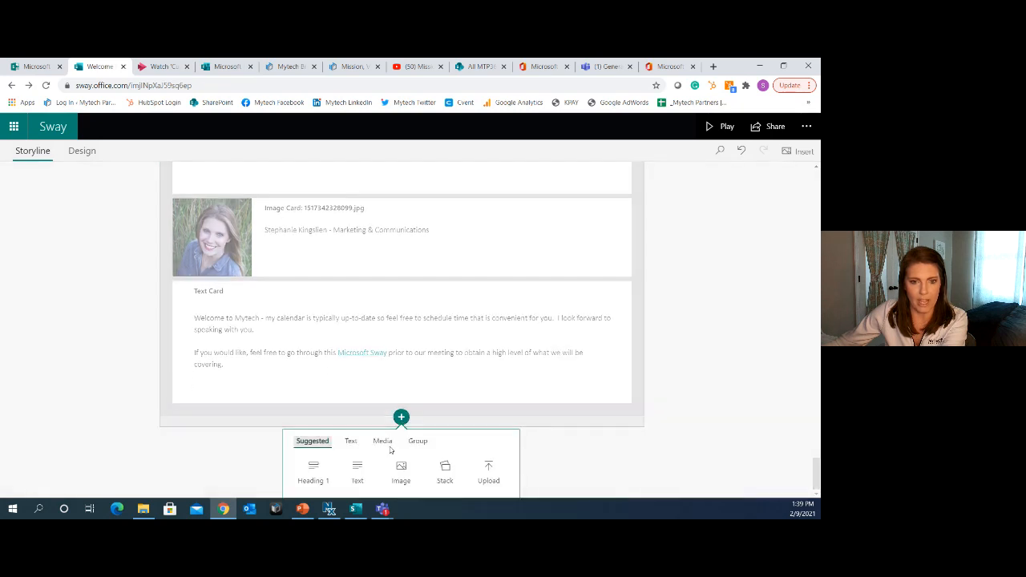
click(357, 473)
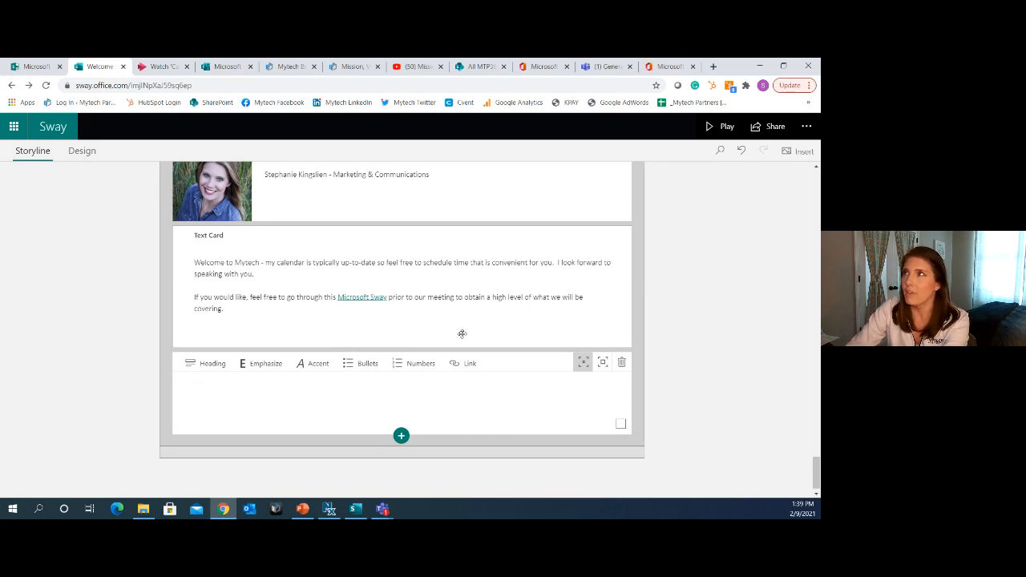
Enter "Vendor Training on this tool - check this out." in the new text card
text(Vendor I)
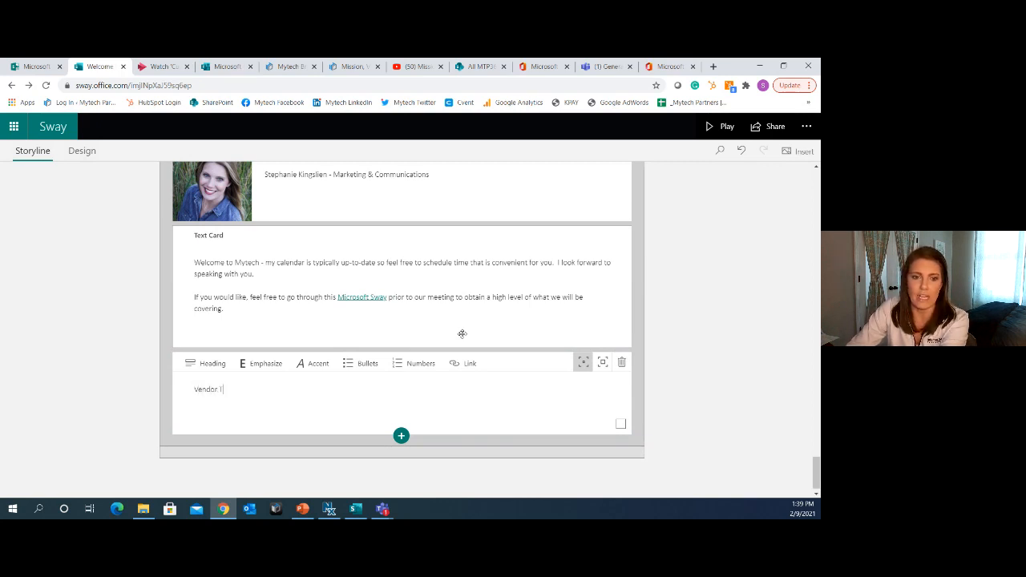
text(raining c)
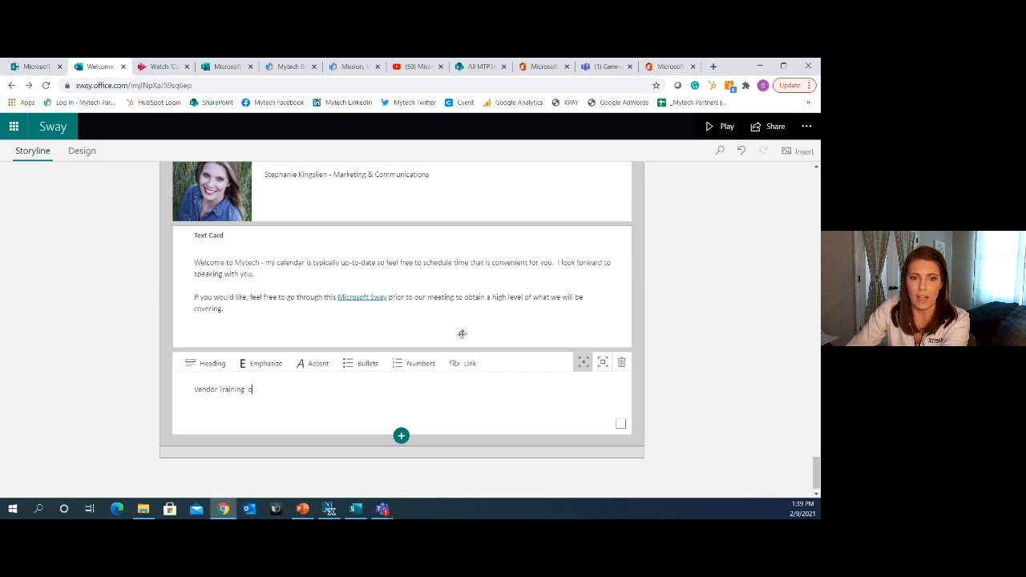
text(n this tool - che)
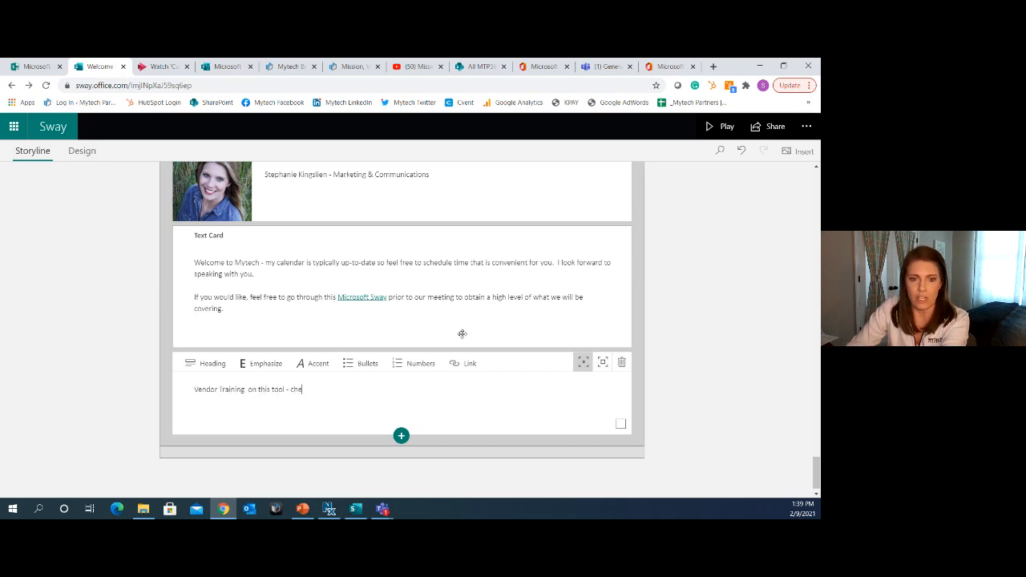
text(ck this out.)
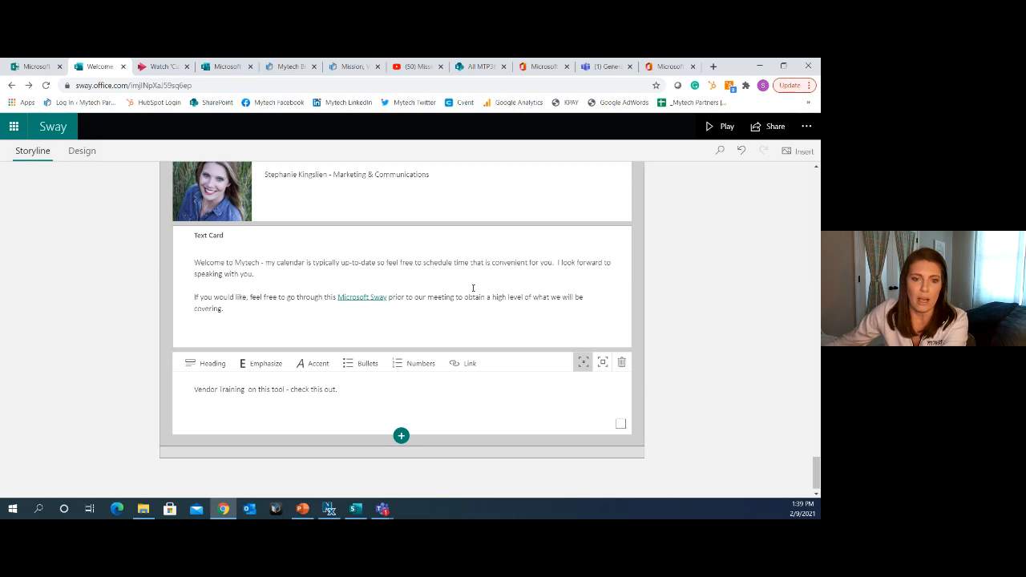
drag(340, 391, 289, 390)
click(469, 363)
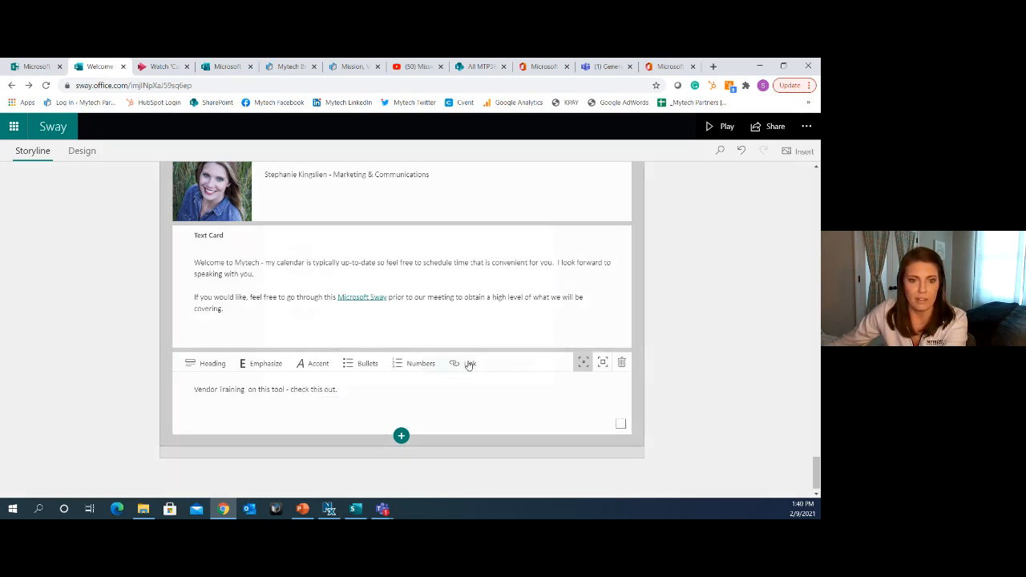
key(ctrl+v)
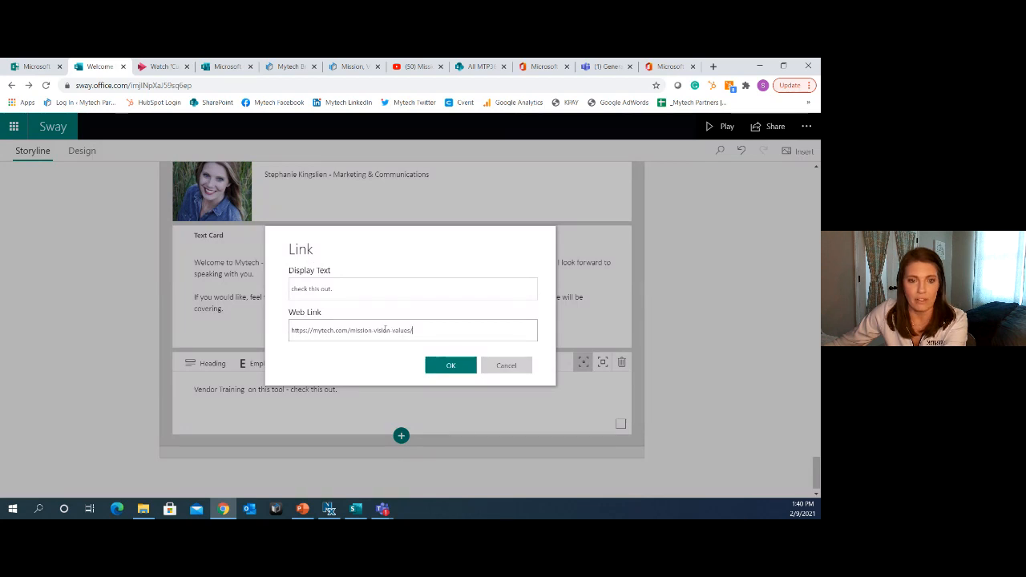
click(447, 365)
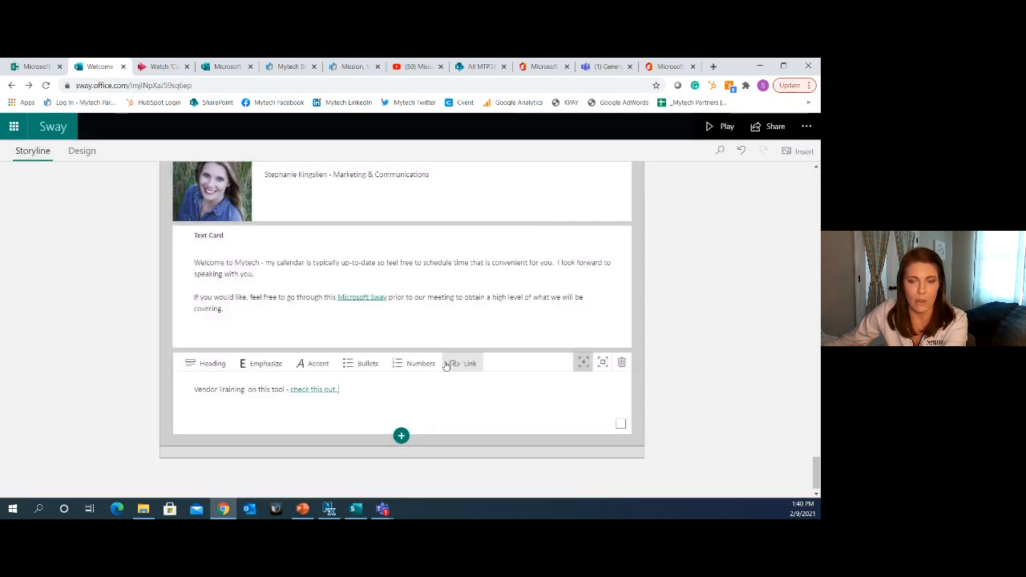
Play the Sway, test the "check this out." link at its end, and return to the beginning of the played Sway
click(726, 129)
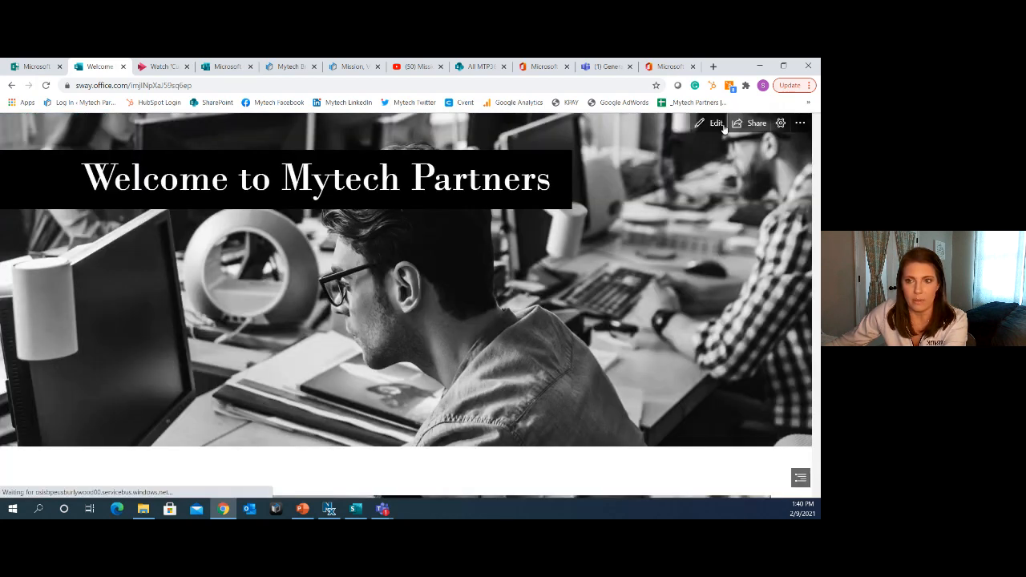
scroll(646, 271, down, 5)
scroll(646, 271, down, 5)
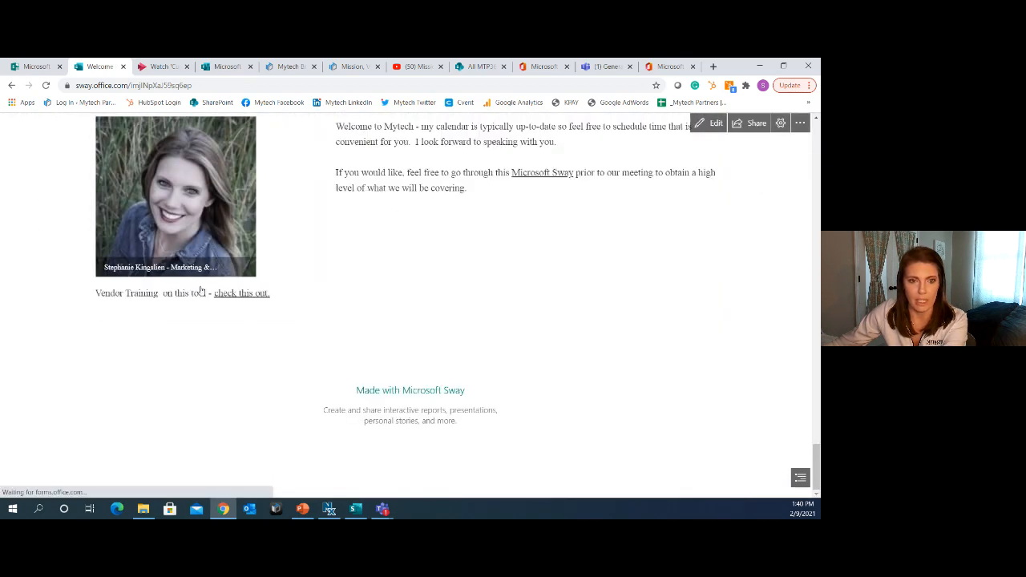
click(255, 294)
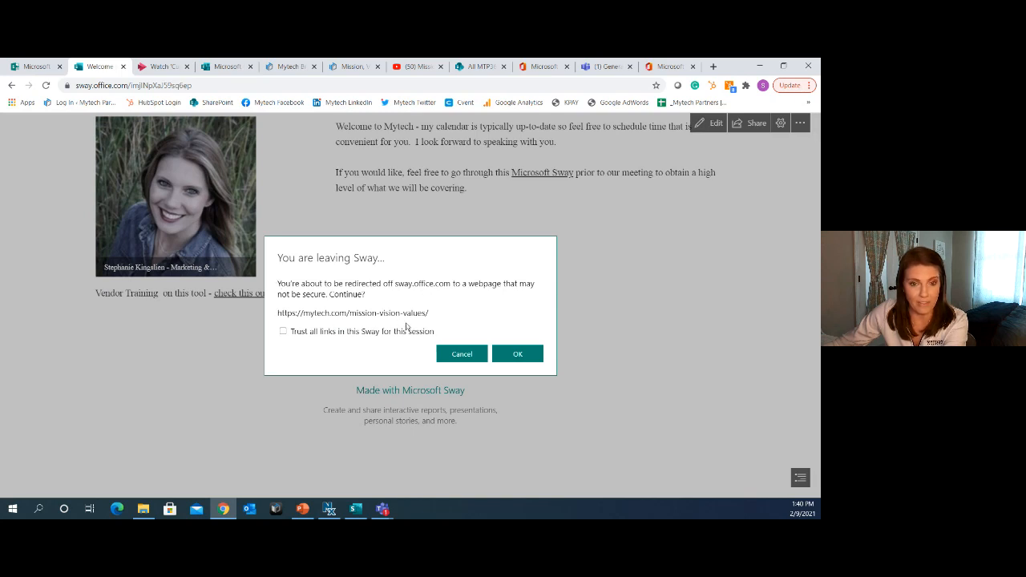
click(516, 359)
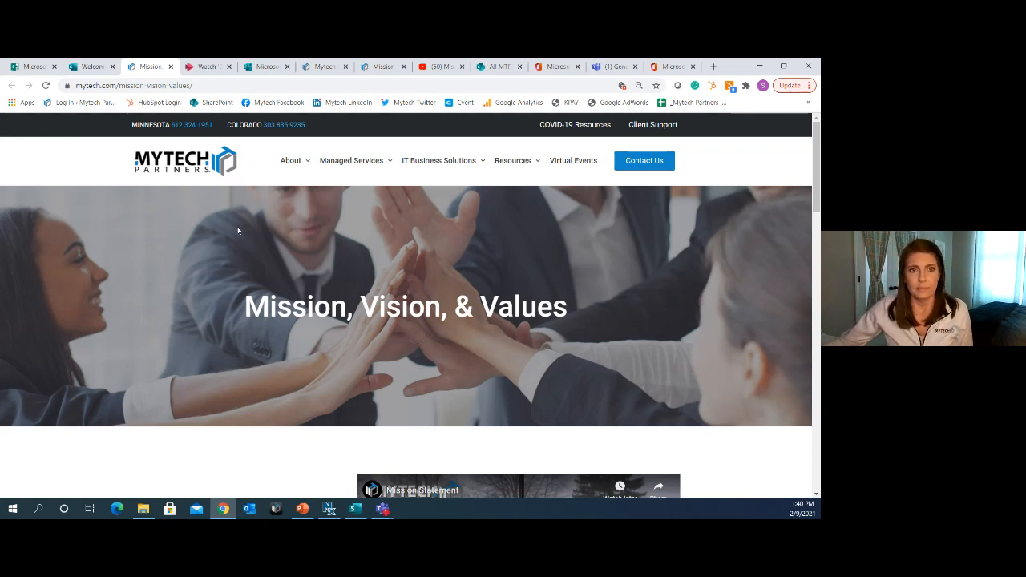
click(98, 67)
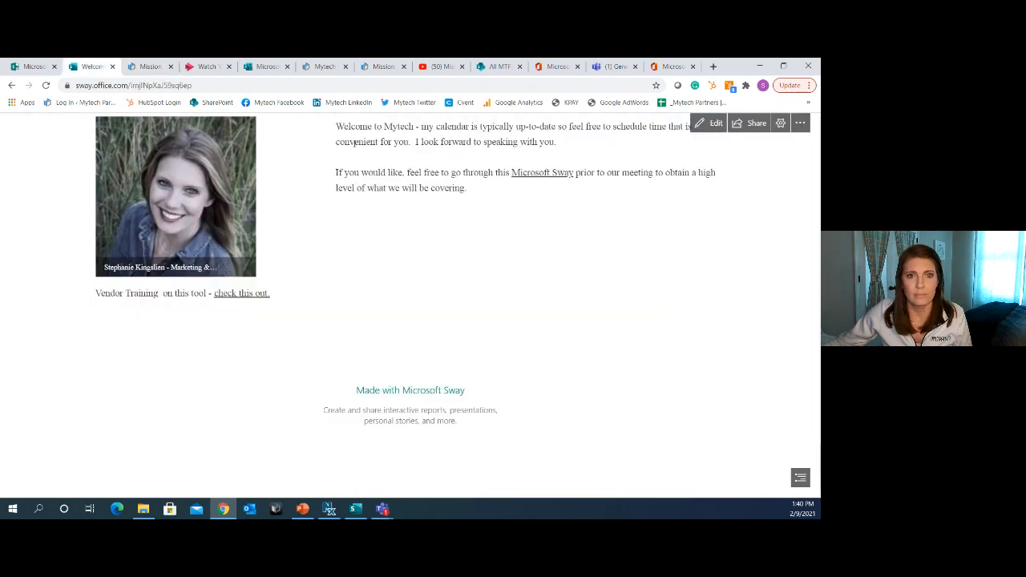
scroll(236, 194, up, 20)
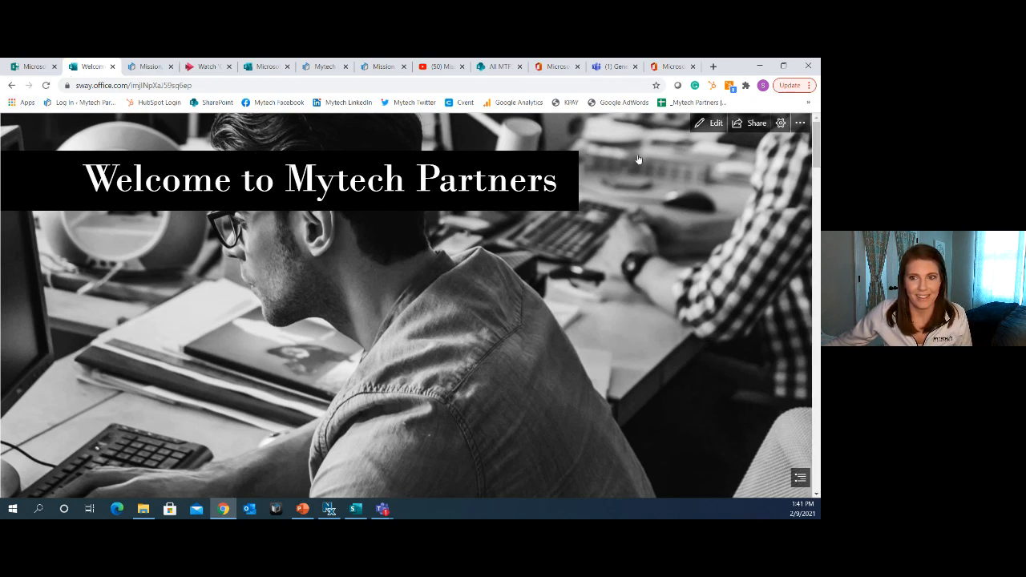
Leave the Welcome Sway and open and play the existing Sway "How to Request Support from Mytech Partners"
click(705, 124)
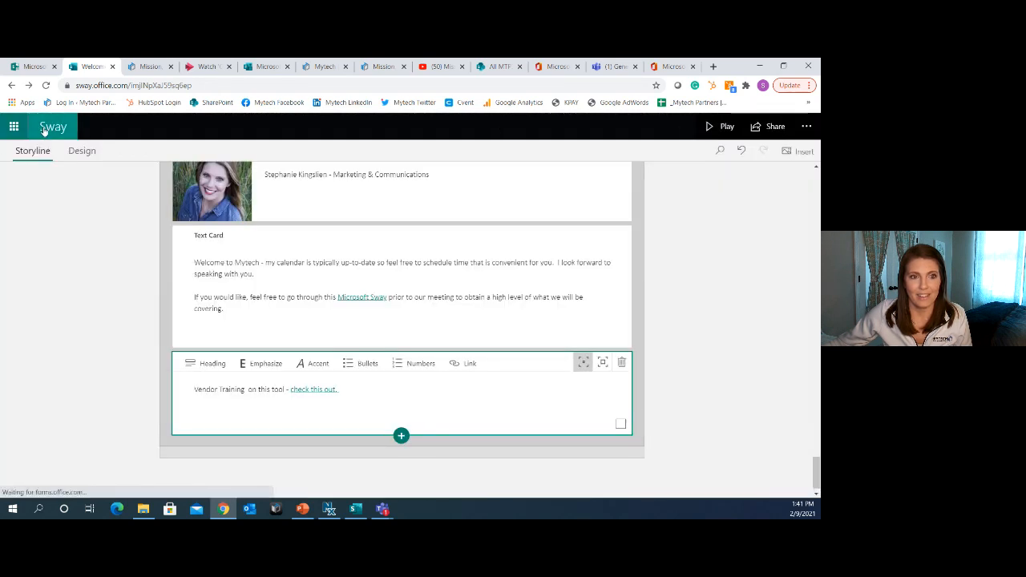
click(44, 130)
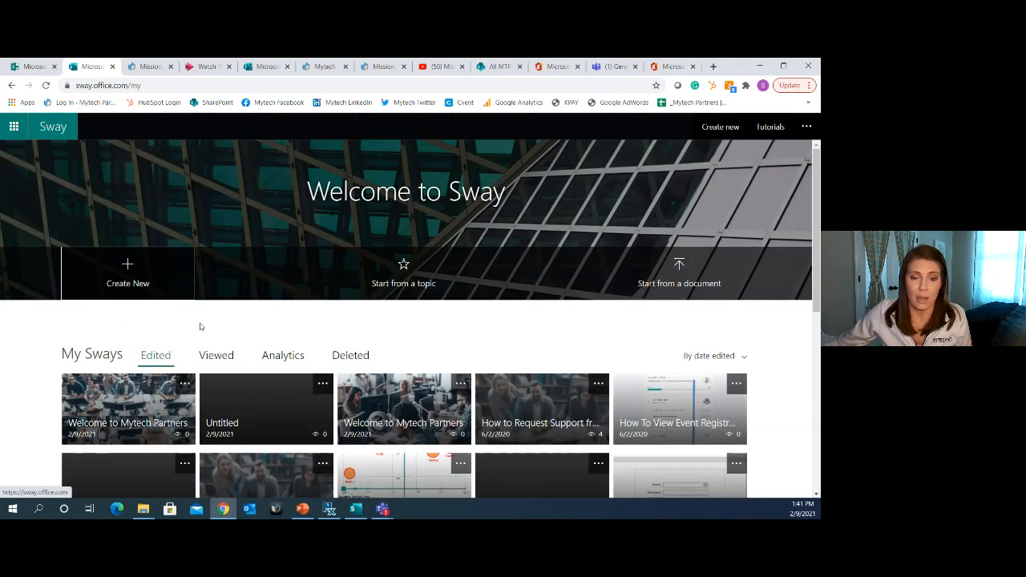
scroll(200, 323, down, 1)
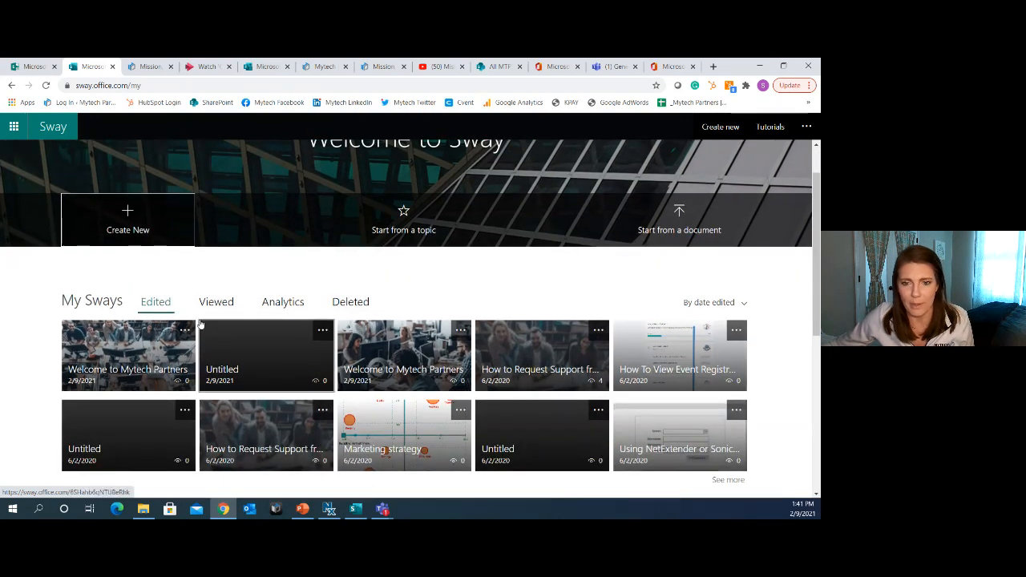
click(512, 339)
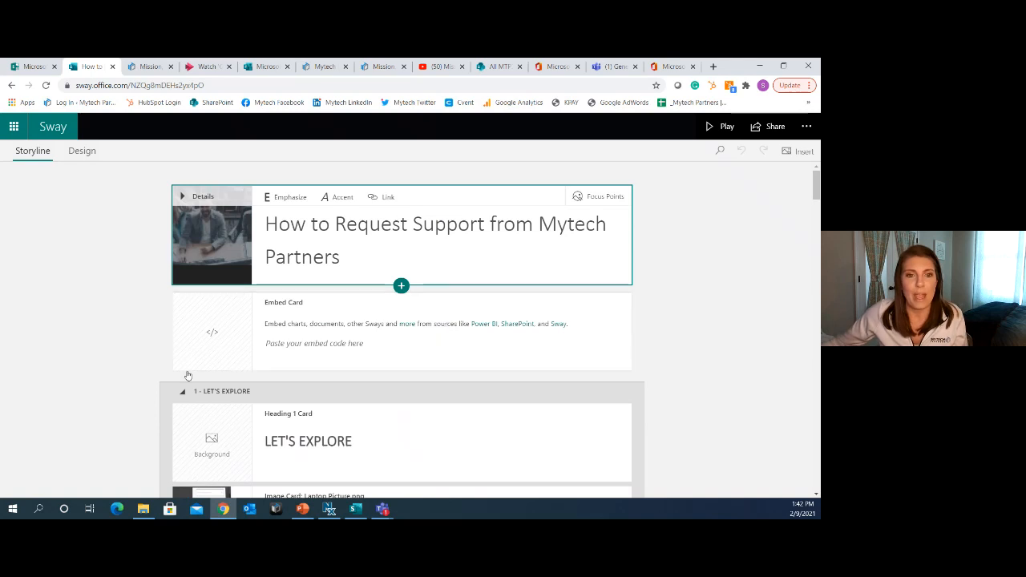
click(717, 126)
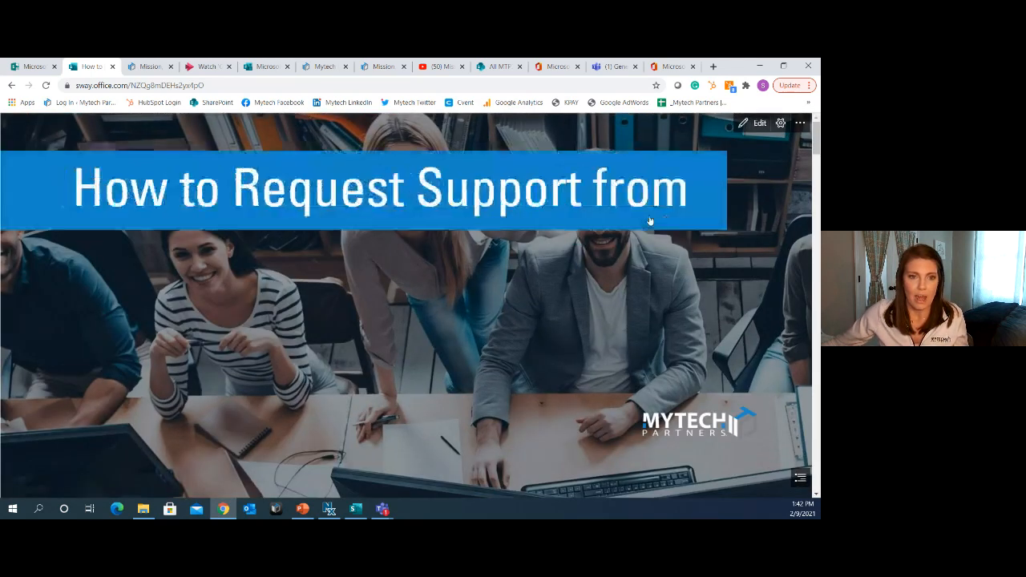
Examine the support Sway's title, its "Let's Explore" overview, and the "Need Help?" contact options
scroll(650, 221, down, 4)
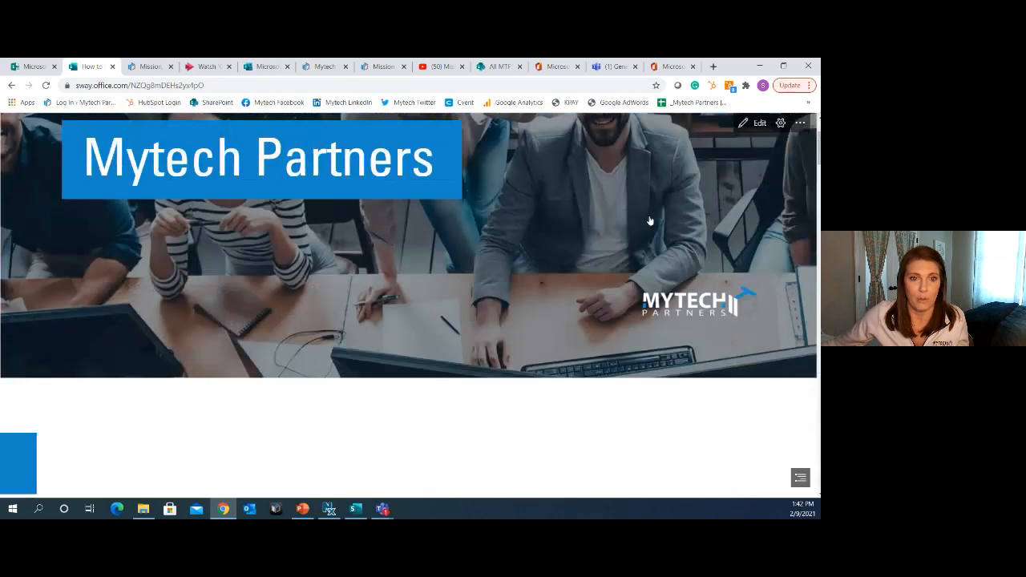
scroll(650, 221, down, 1)
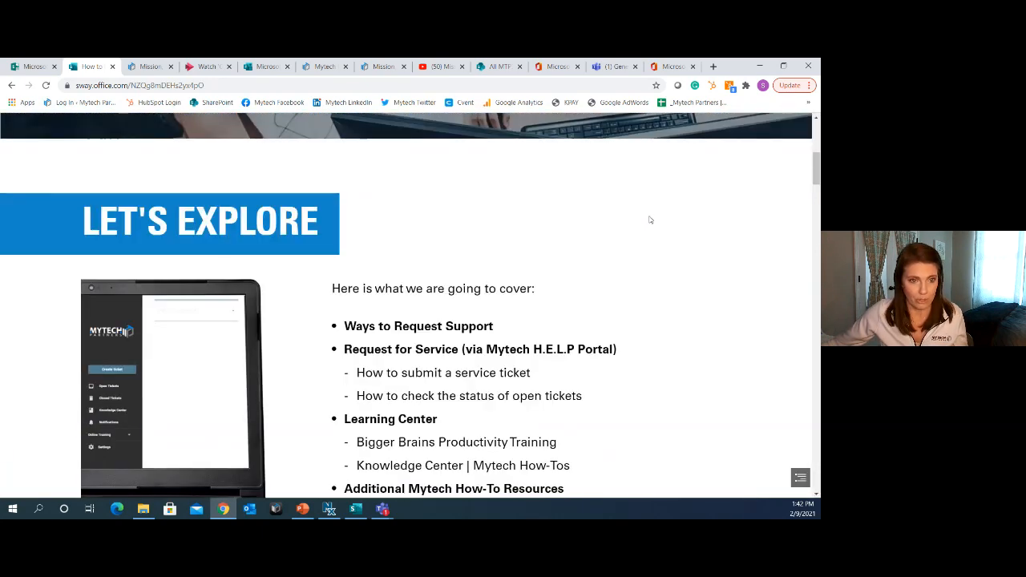
scroll(645, 229, down, 1)
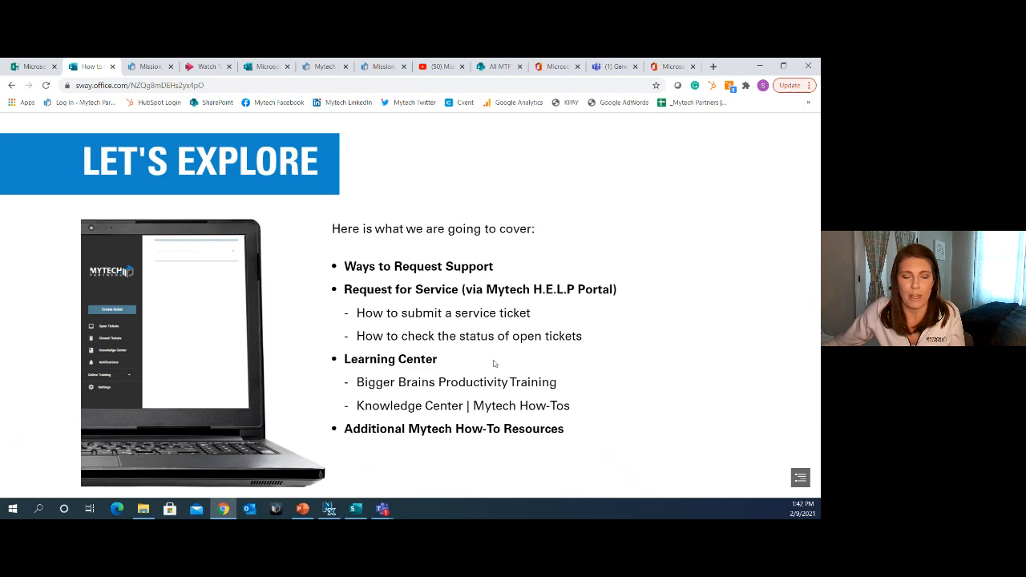
scroll(493, 363, down, 1)
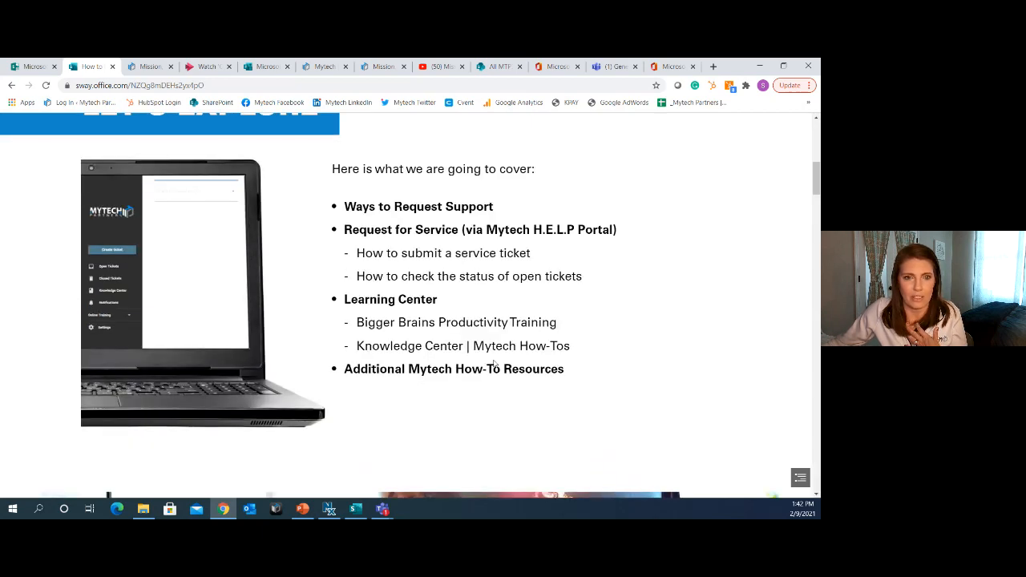
scroll(494, 363, up, 1)
scroll(495, 365, down, 2)
scroll(493, 363, down, 4)
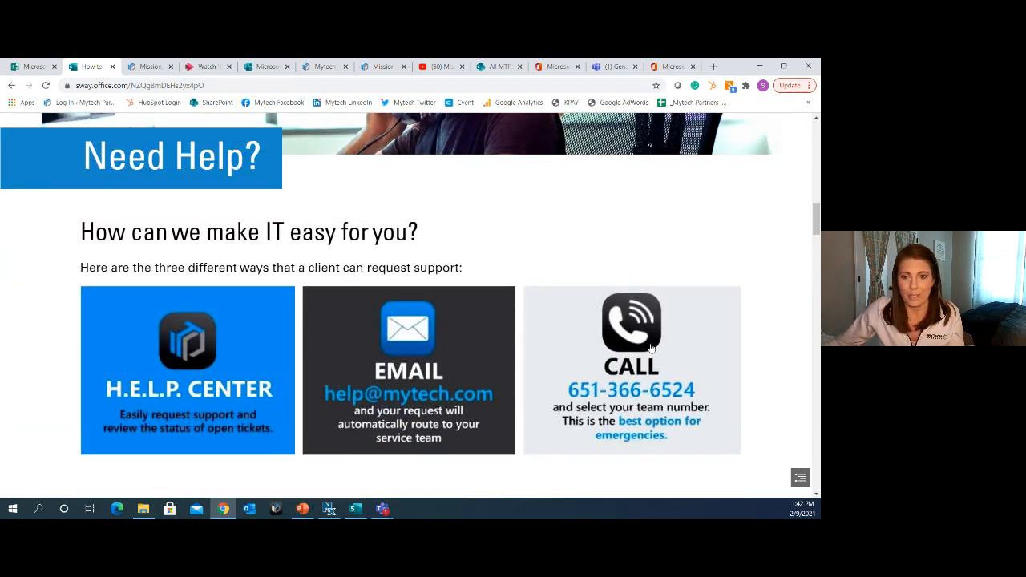
scroll(651, 349, down, 6)
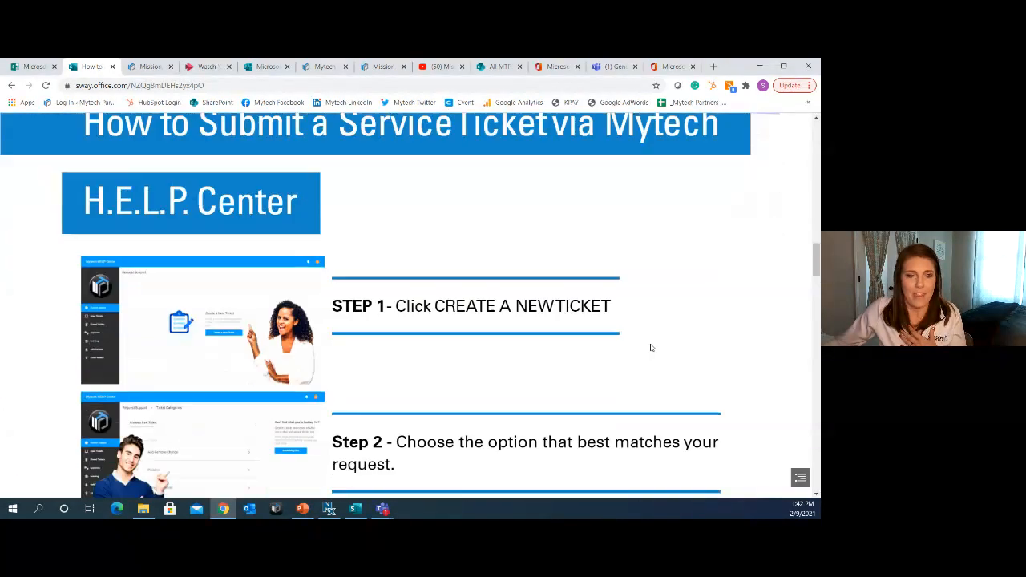
Enlarge the Step 1 screenshot in the service ticket instructions and close the enlarged view
scroll(650, 348, down, 2)
scroll(649, 348, up, 2)
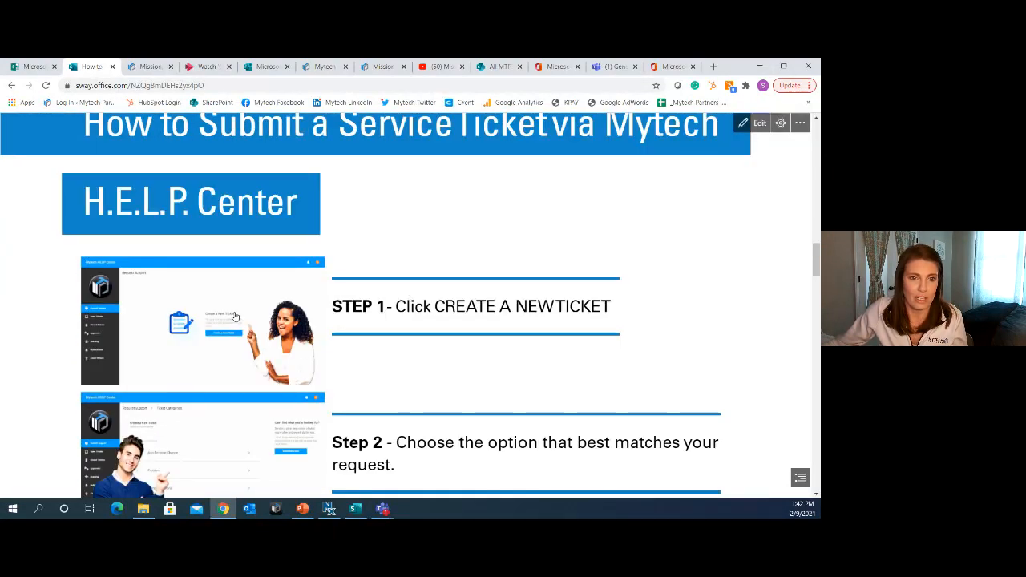
click(220, 324)
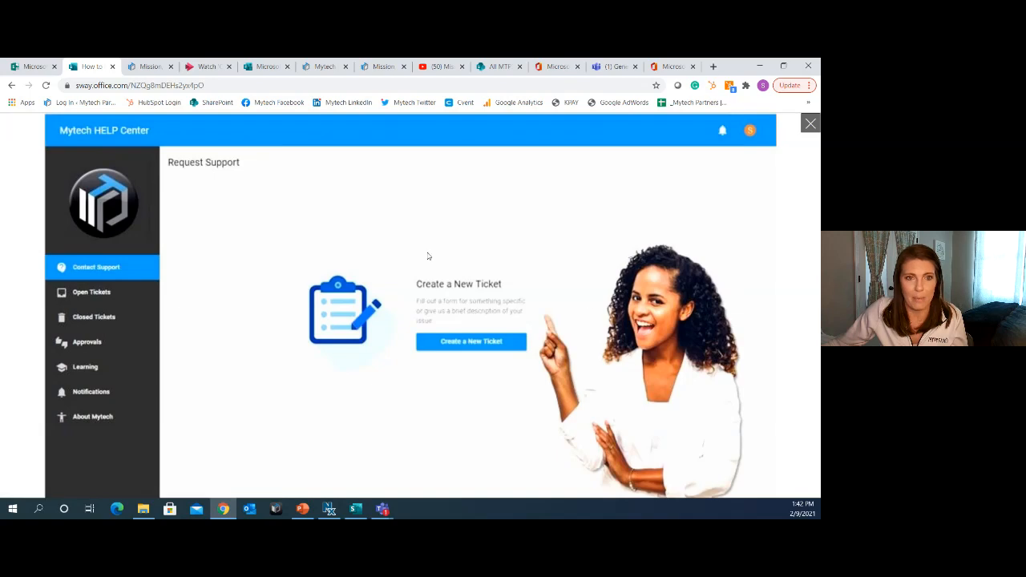
click(810, 122)
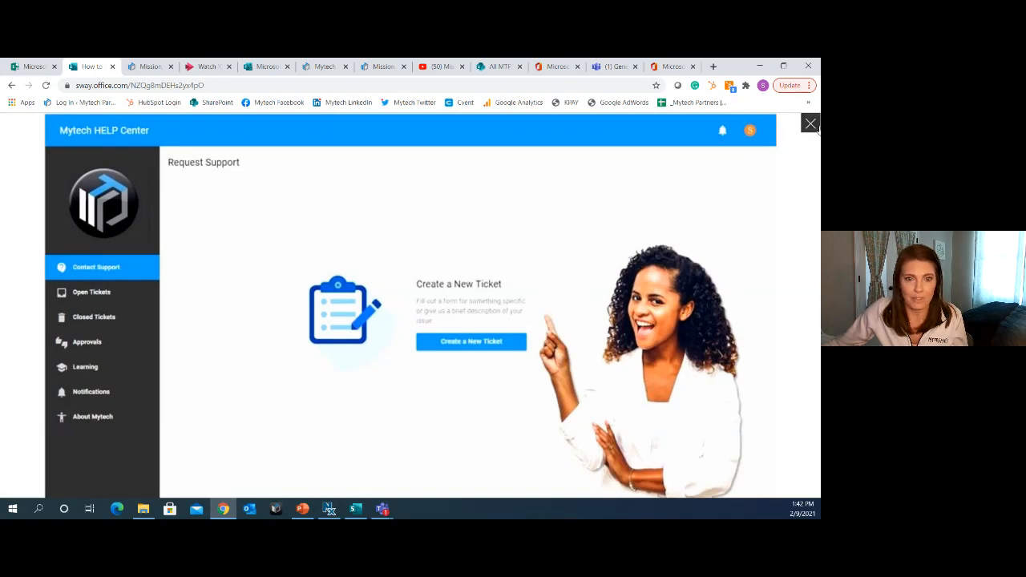
Examine the remaining ticket steps, ticket status, learning center, and embedded video sections through to the embedded feedback form
scroll(391, 238, down, 1)
scroll(446, 364, down, 6)
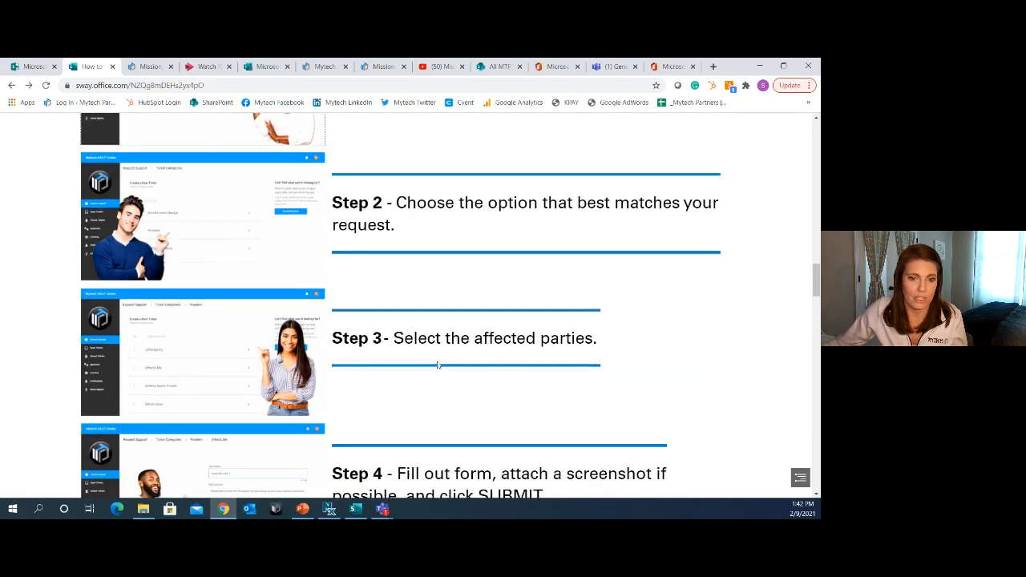
scroll(438, 361, down, 2)
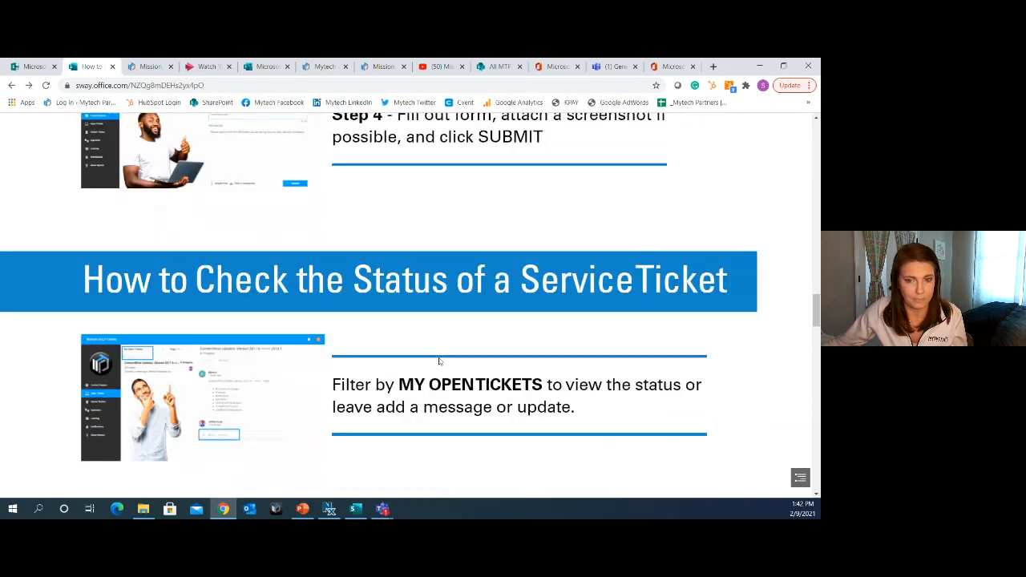
scroll(312, 362, down, 10)
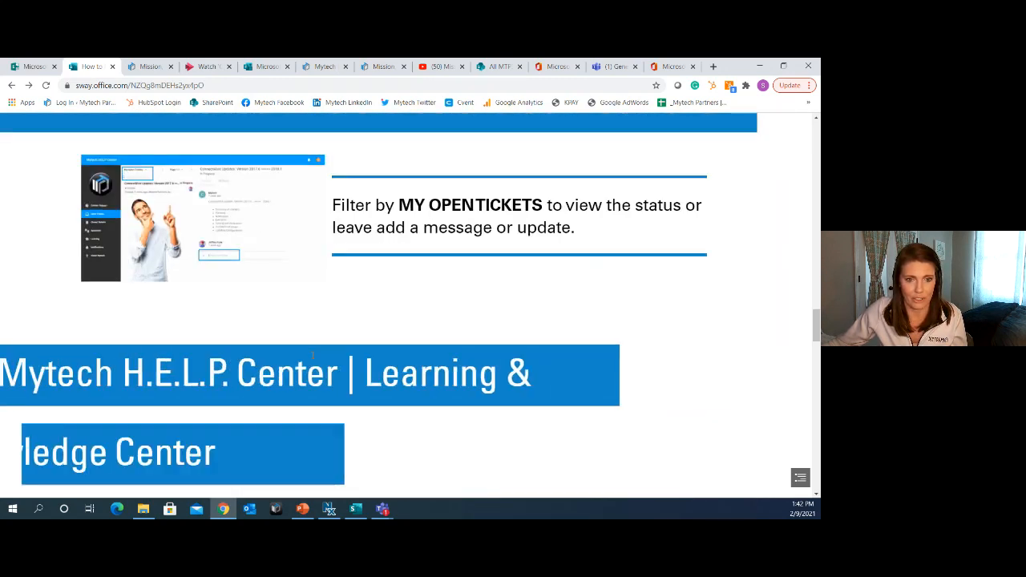
scroll(312, 358, down, 6)
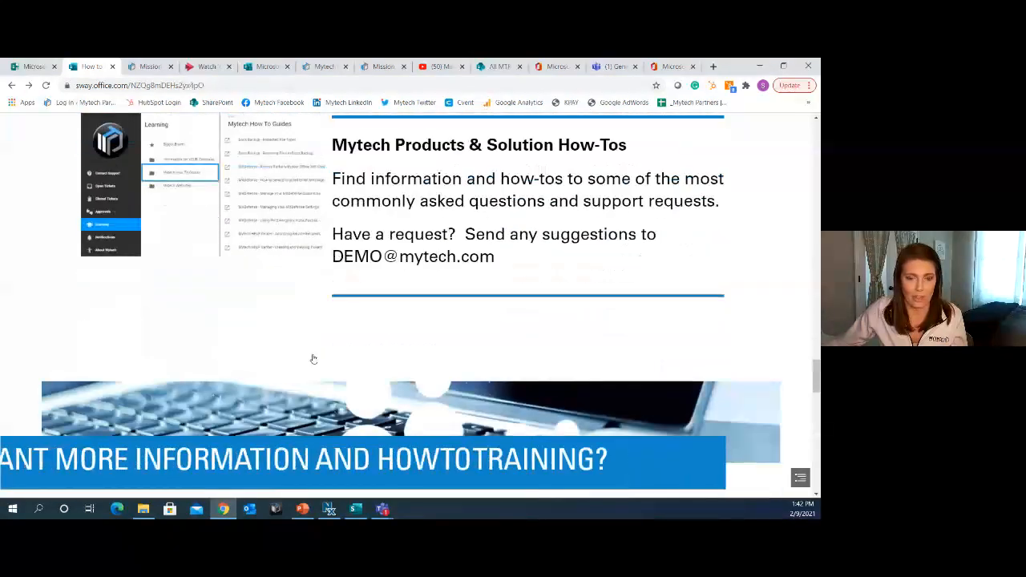
scroll(348, 343, down, 3)
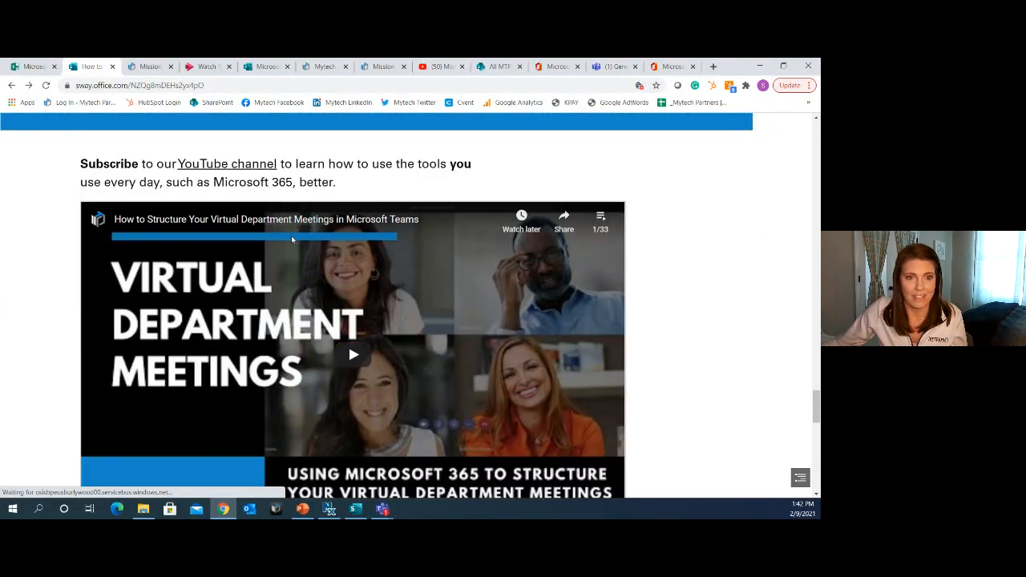
scroll(644, 295, down, 7)
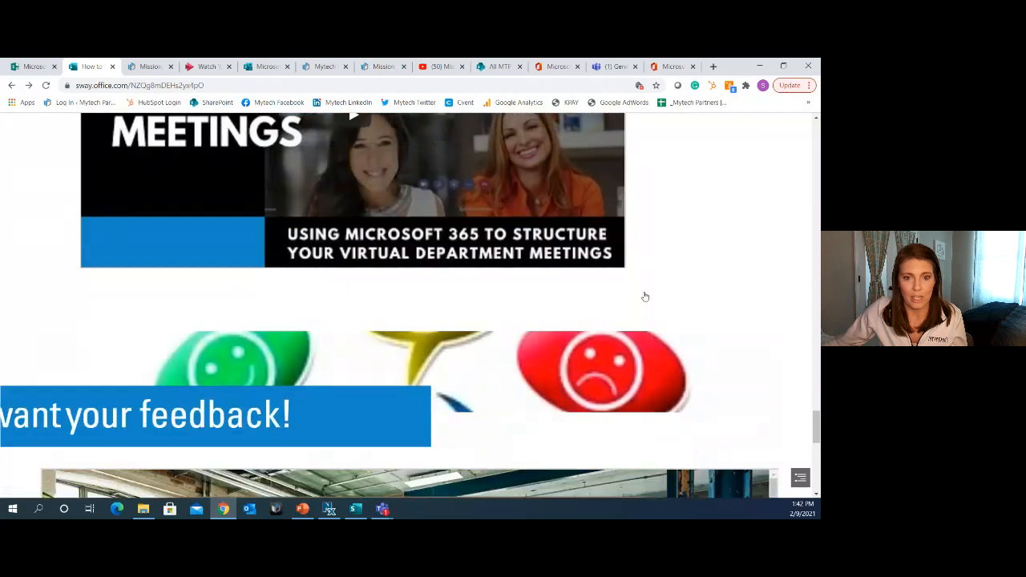
scroll(644, 295, down, 2)
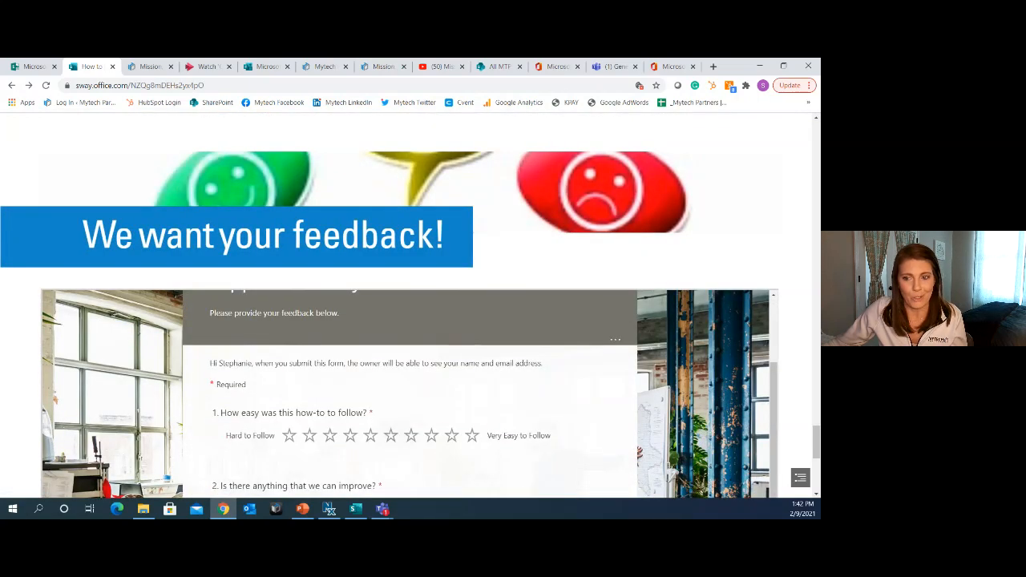
scroll(601, 392, down, 2)
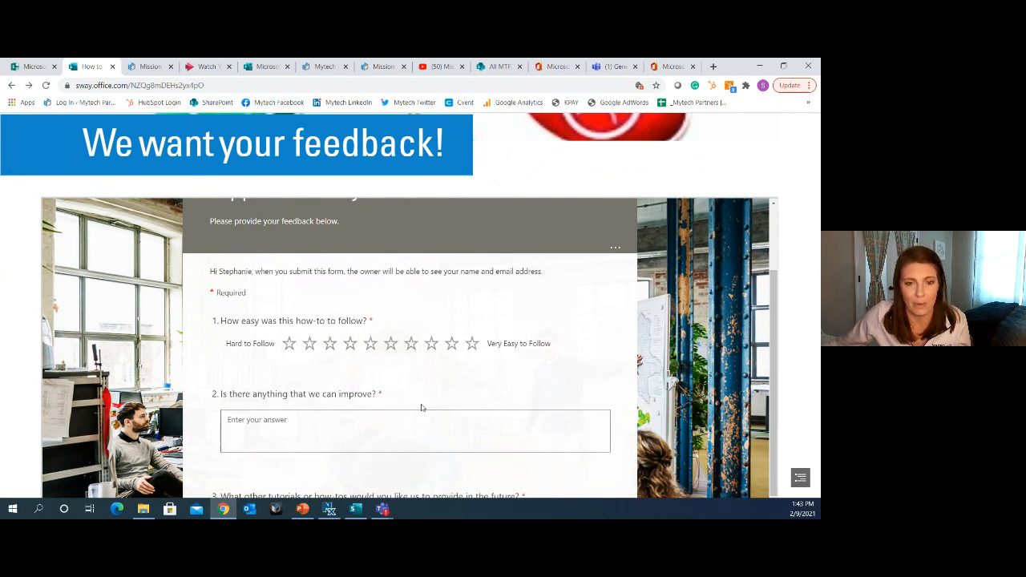
Examine the embedded feedback form's questions and return toward the Sway's "Need Help?" contact options
scroll(421, 405, down, 2)
scroll(428, 347, up, 3)
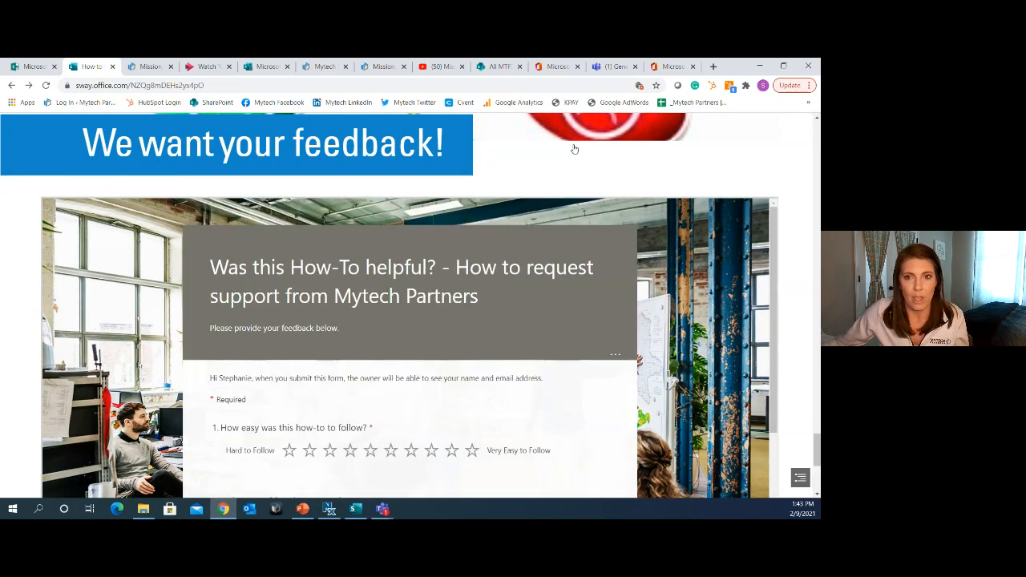
scroll(577, 157, up, 10)
scroll(577, 157, up, 15)
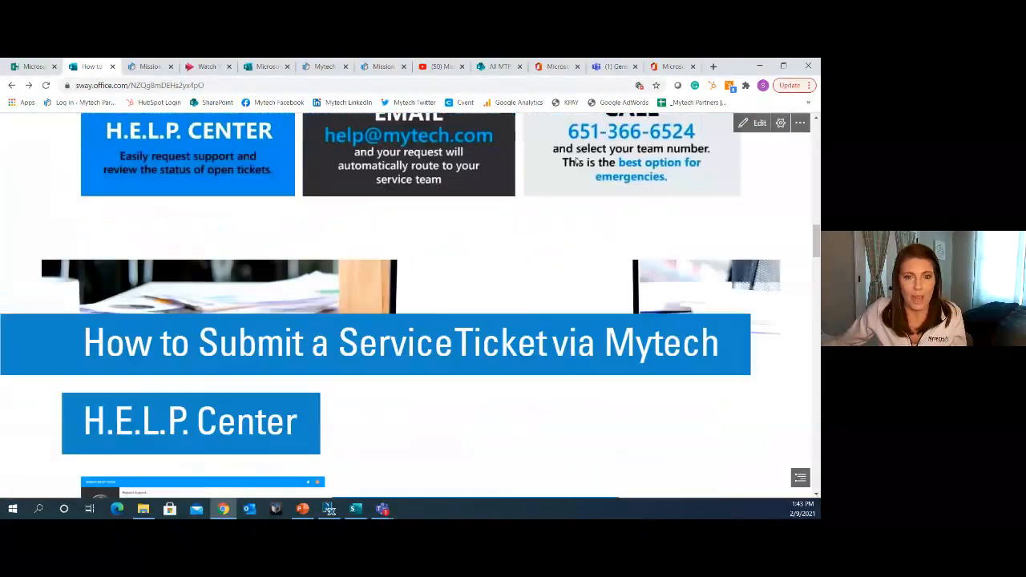
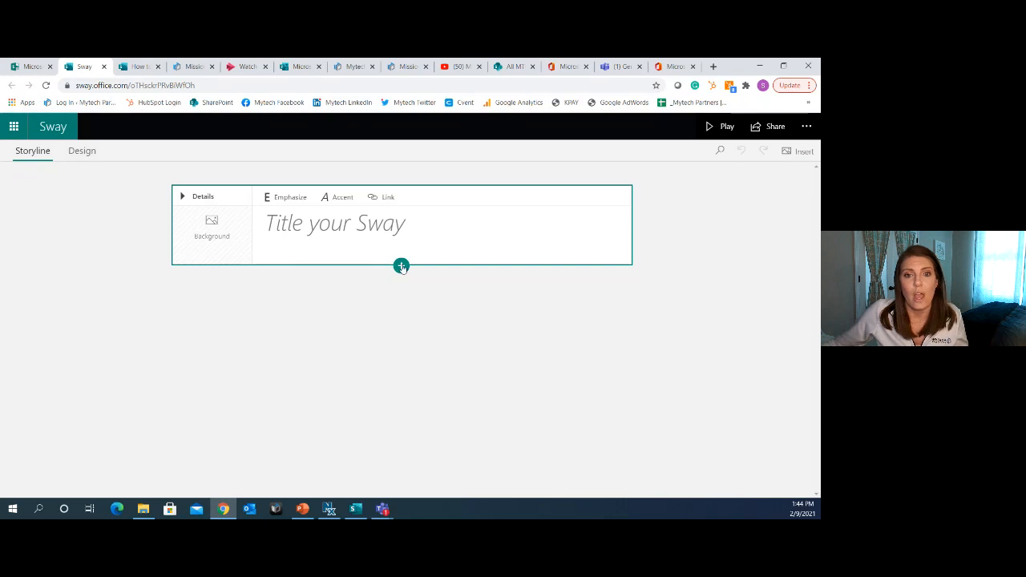
Add a Comparison group below the title card of the blank Sway
click(402, 266)
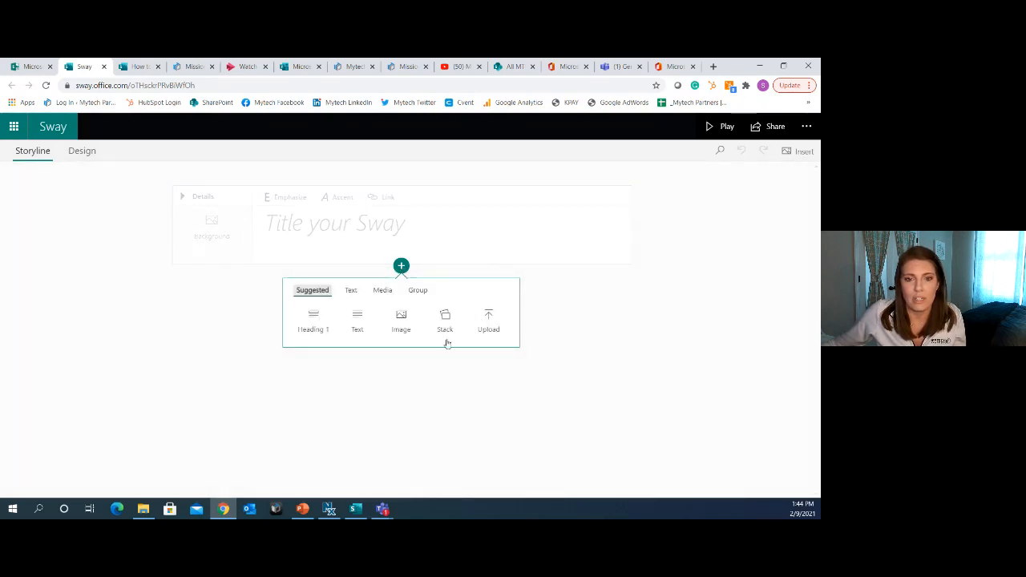
click(384, 291)
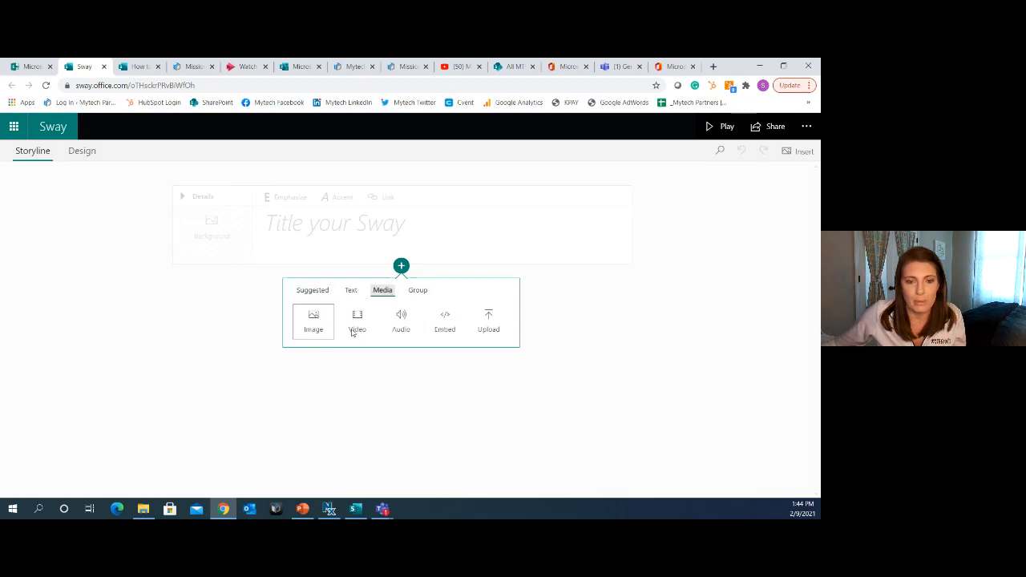
click(418, 292)
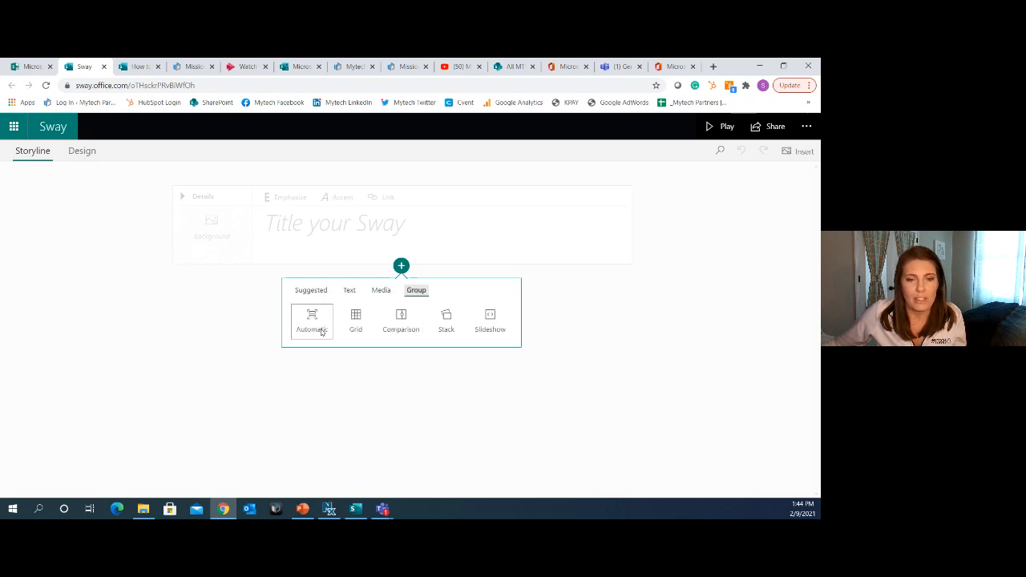
click(400, 324)
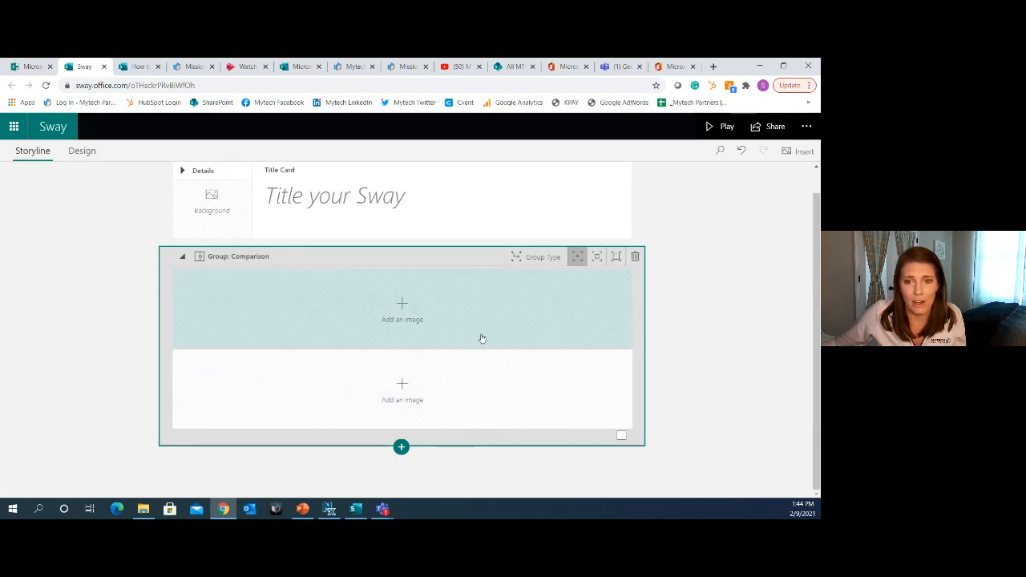
Search the suggested content sources for "mytech partners"
click(792, 151)
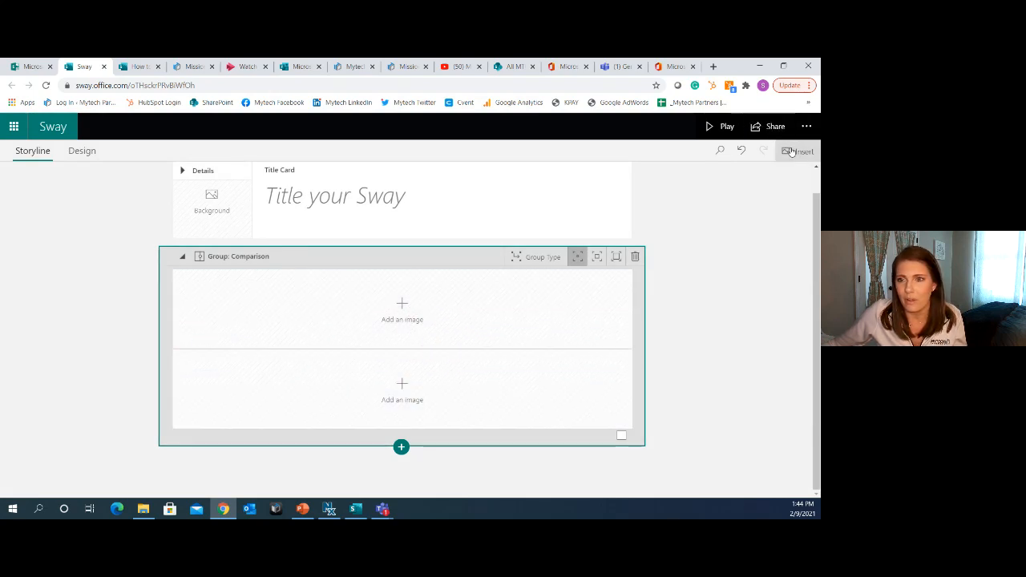
click(732, 173)
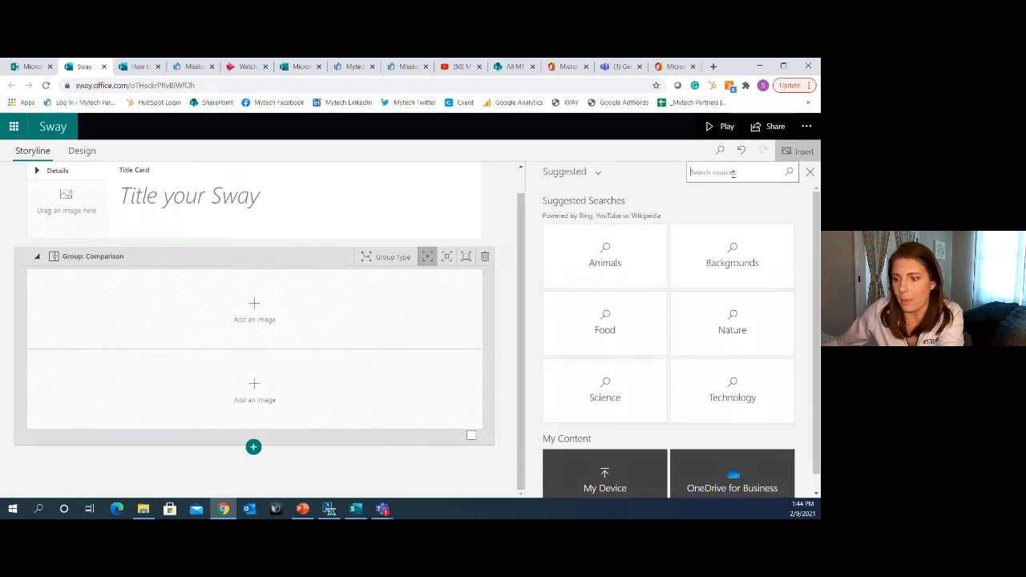
text(mytech)
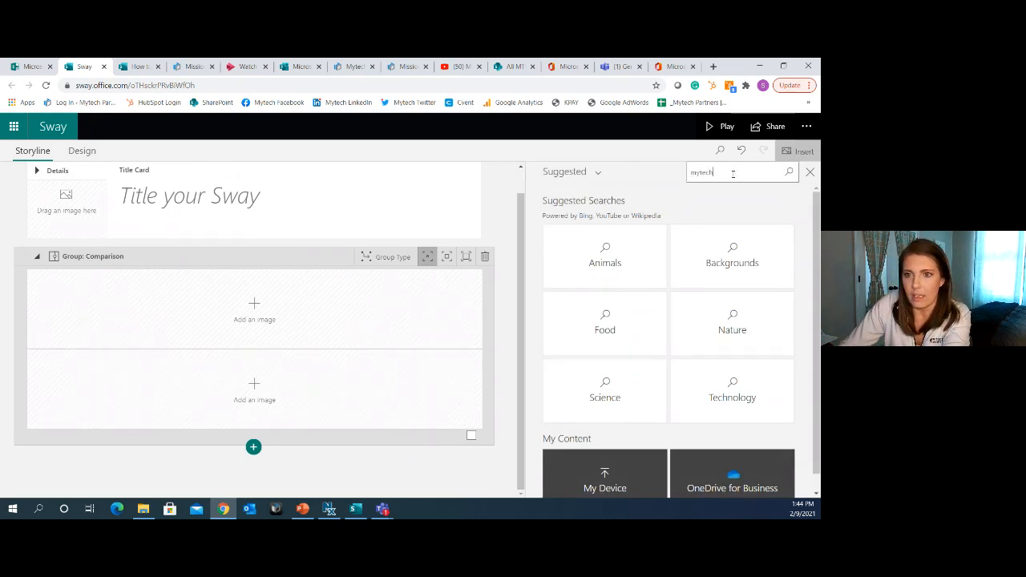
text( partners)
key(Return)
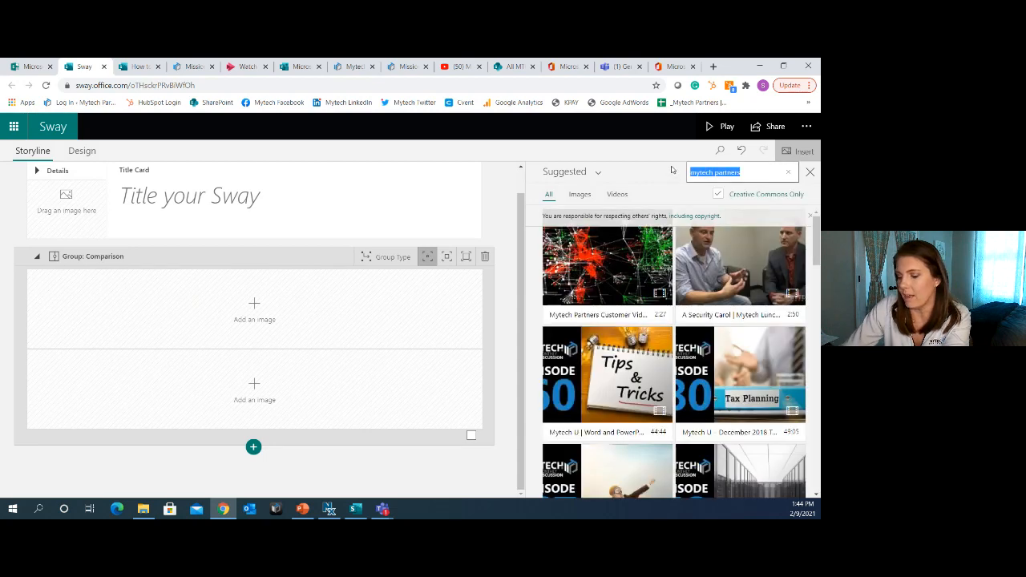
Search for "Phone" without the Creative Commons restriction and place the blue keypad phone and the black smartphone images in the Comparison group
text(Phone)
key(Return)
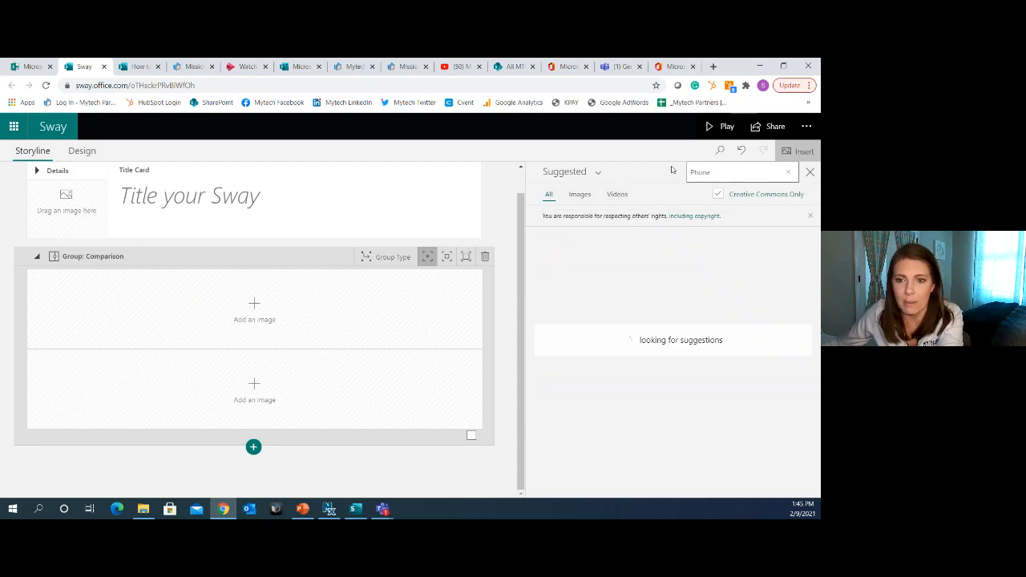
click(718, 195)
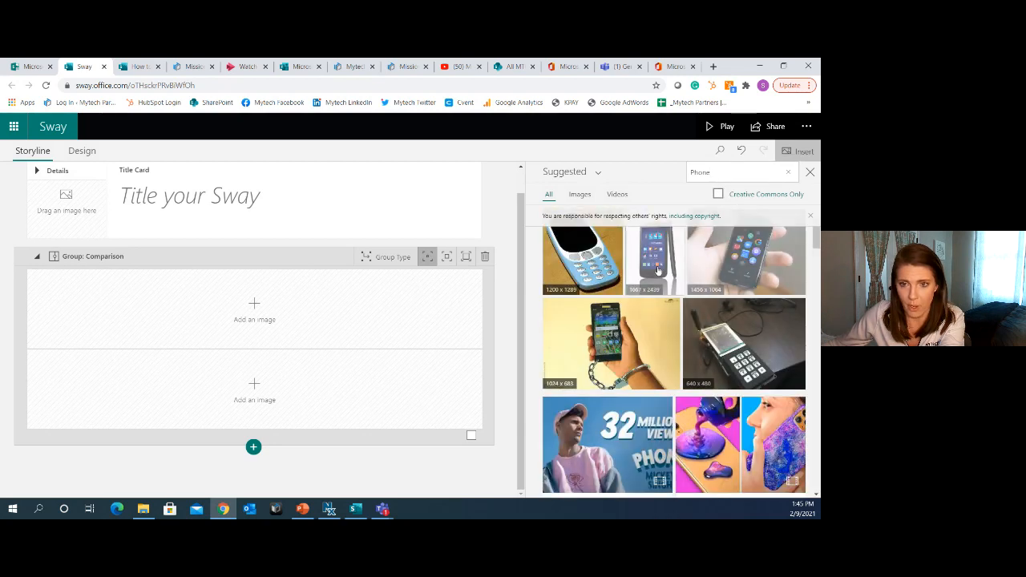
scroll(603, 317, down, 1)
scroll(603, 317, down, 1)
scroll(604, 318, up, 2)
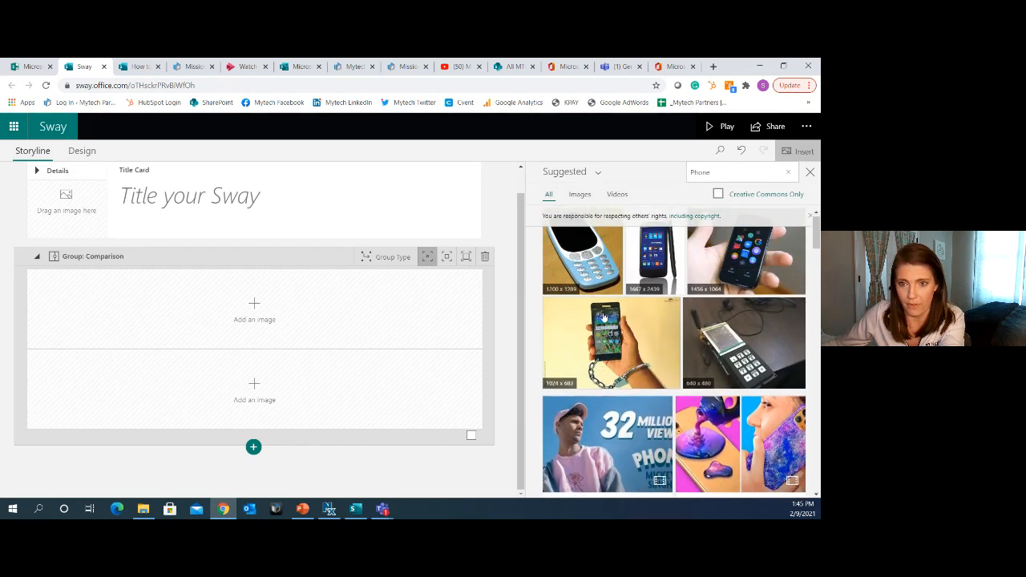
drag(590, 260, 205, 317)
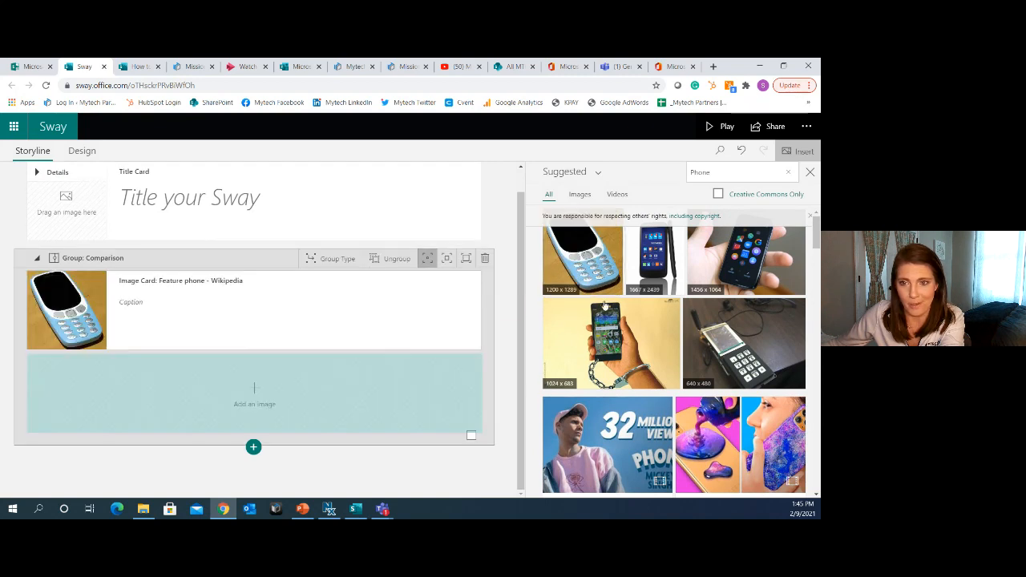
drag(654, 263, 253, 396)
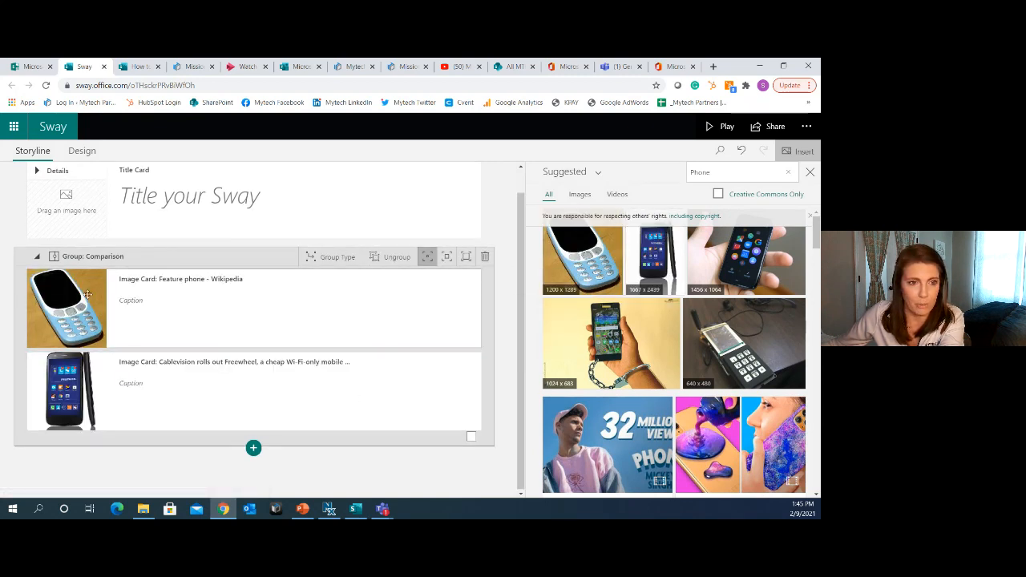
Play the Sway, try the comparison slider between the two phone images, and return to editing
click(709, 127)
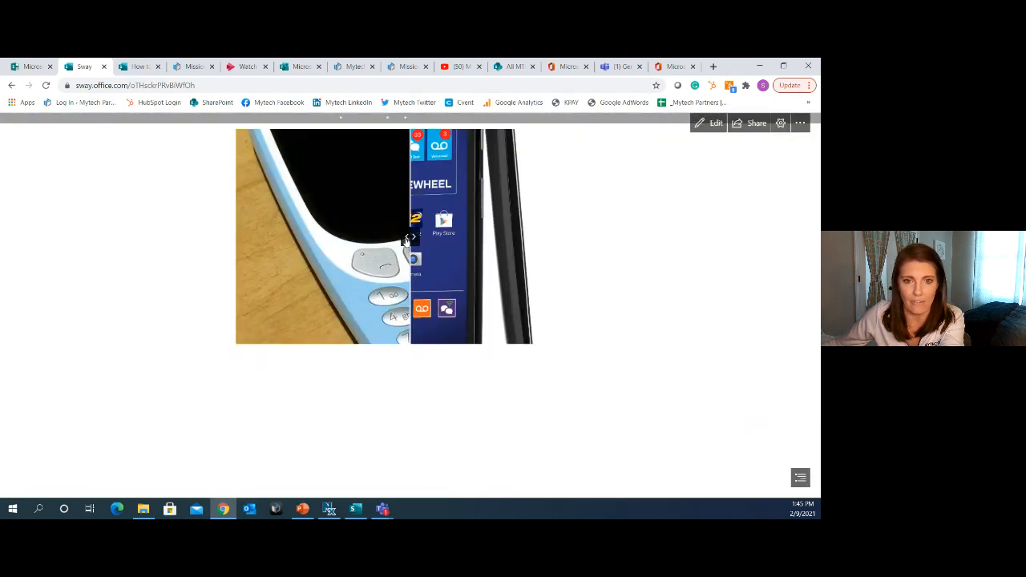
drag(409, 236, 450, 253)
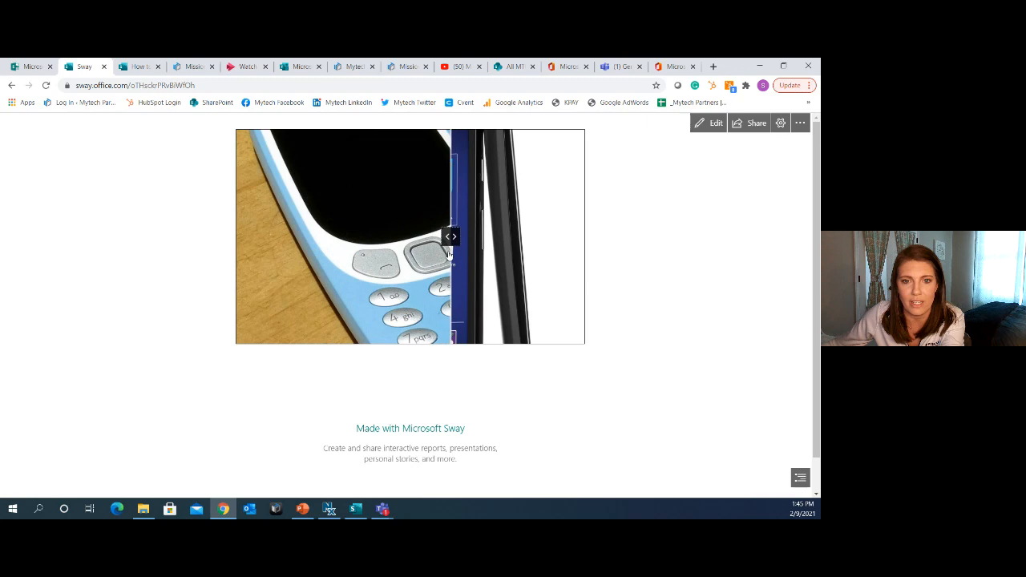
click(712, 123)
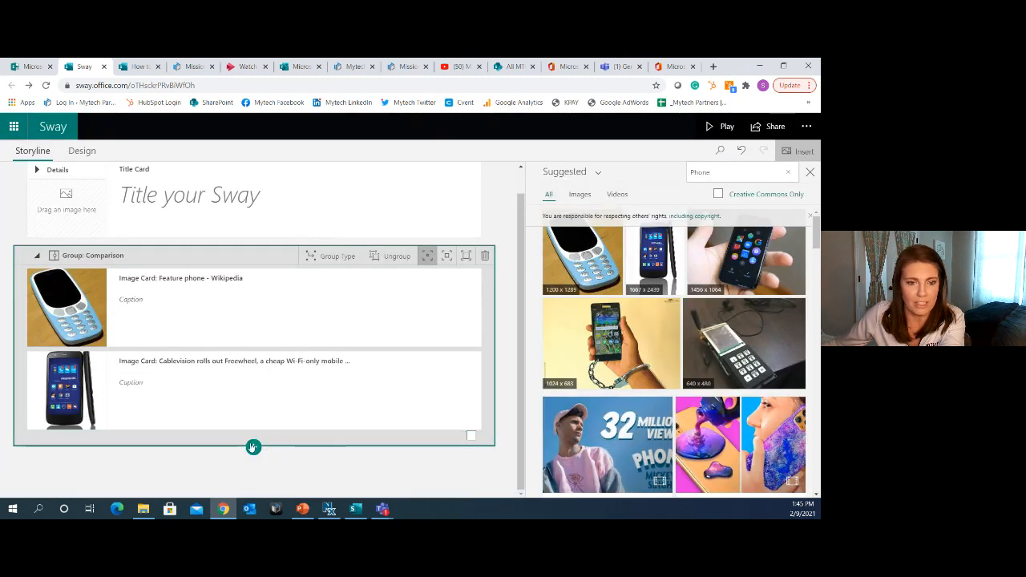
Add a Stack group below the Comparison group
click(254, 447)
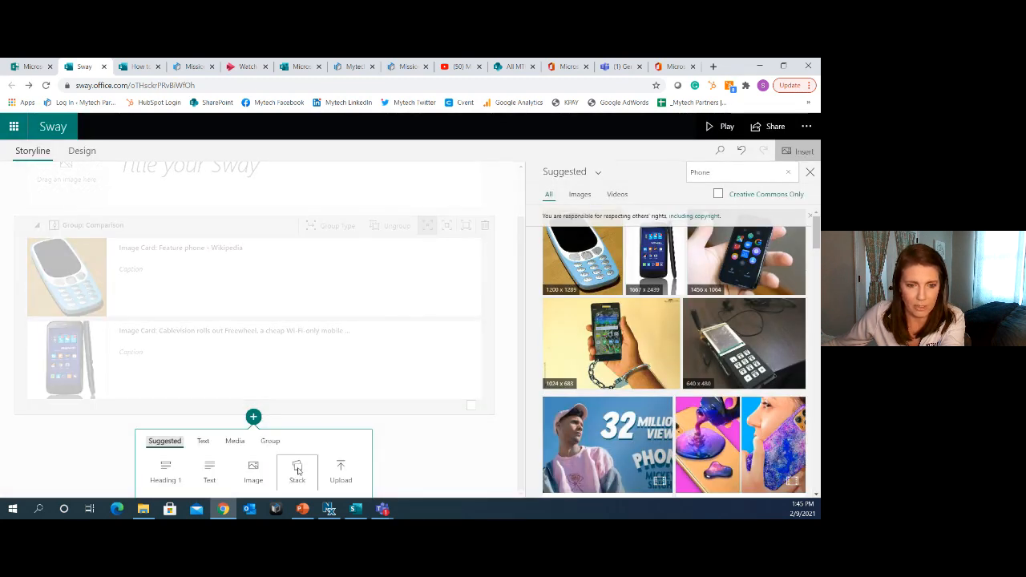
click(235, 443)
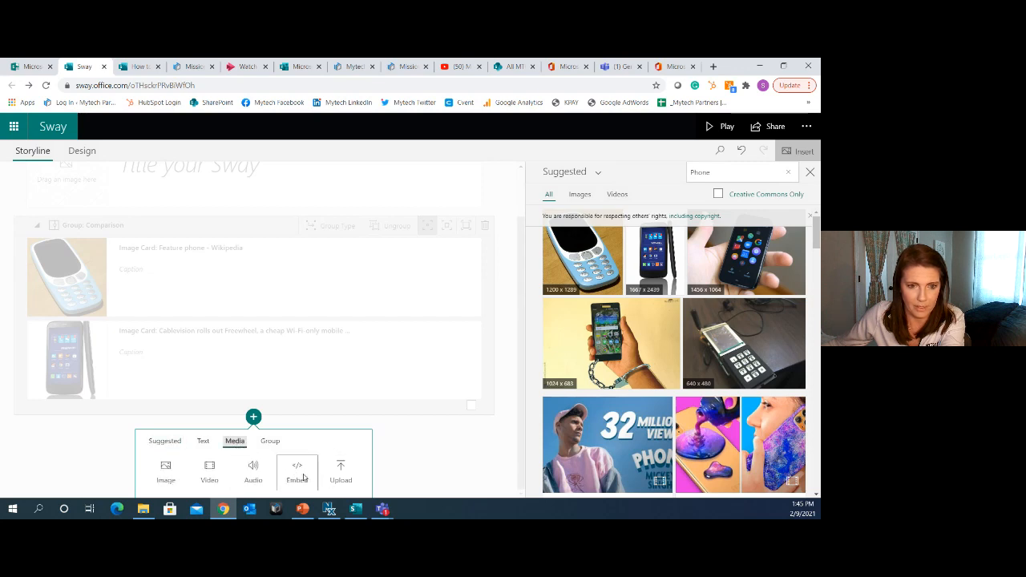
click(268, 442)
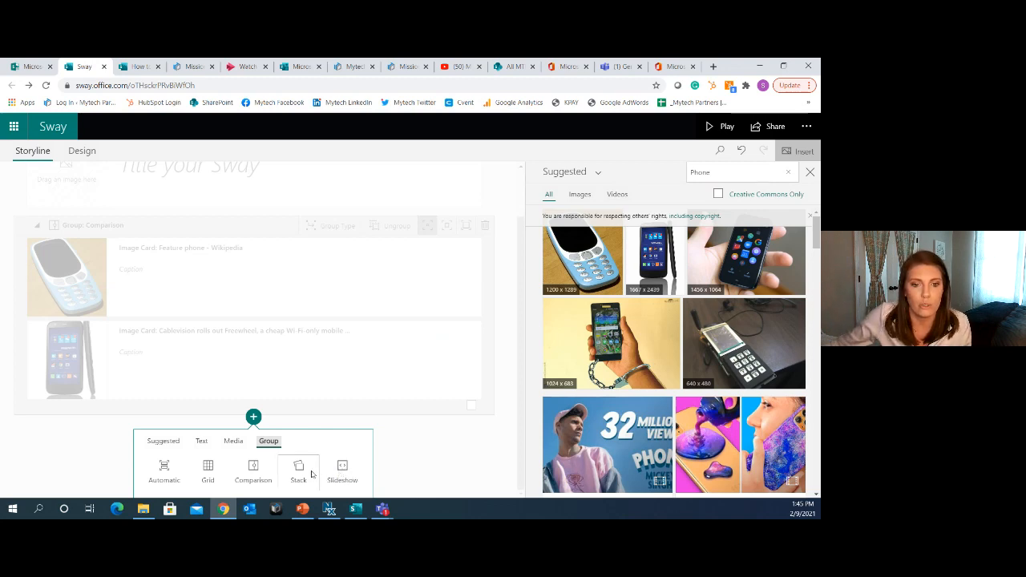
click(311, 474)
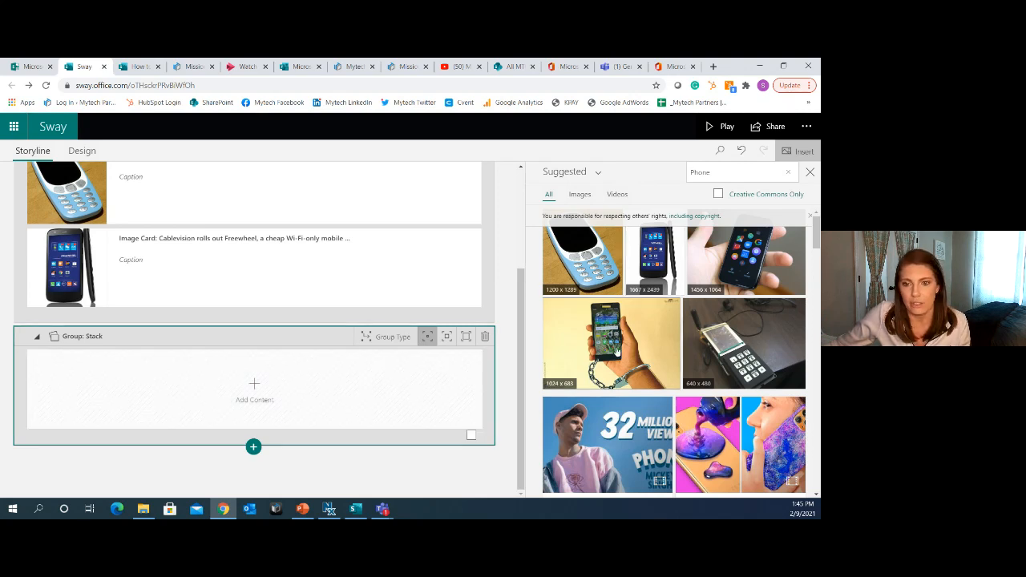
Add the handcuffed phone photo, the black keypad phone photo and the two phone videos from the search results to the Stack group
click(629, 355)
click(722, 353)
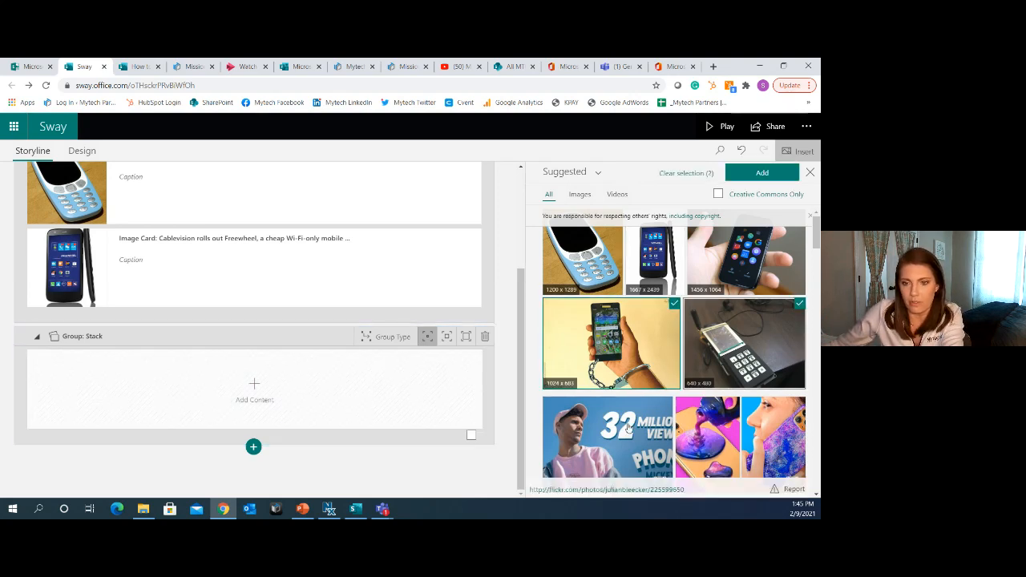
click(630, 428)
click(756, 429)
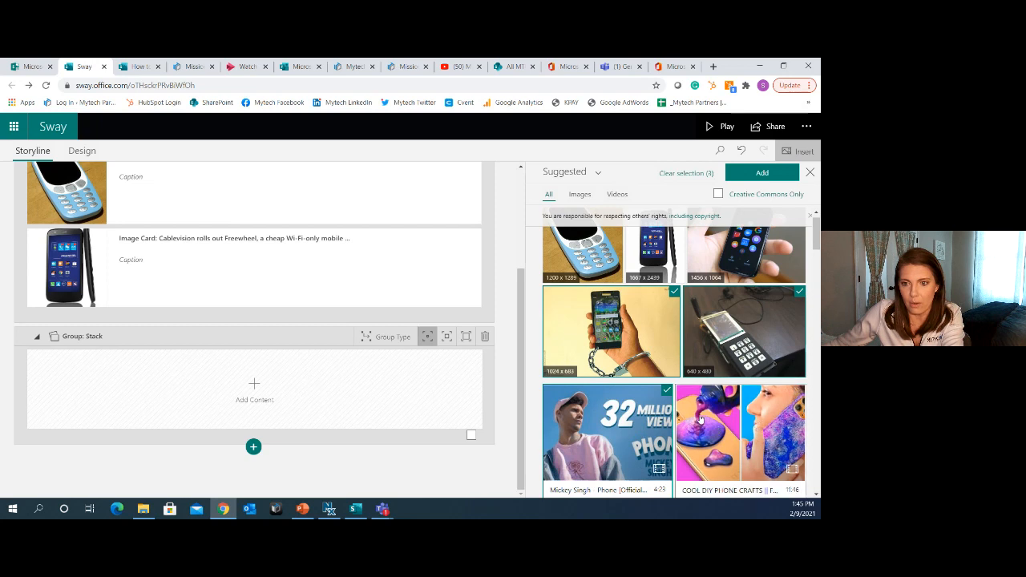
drag(767, 424, 337, 396)
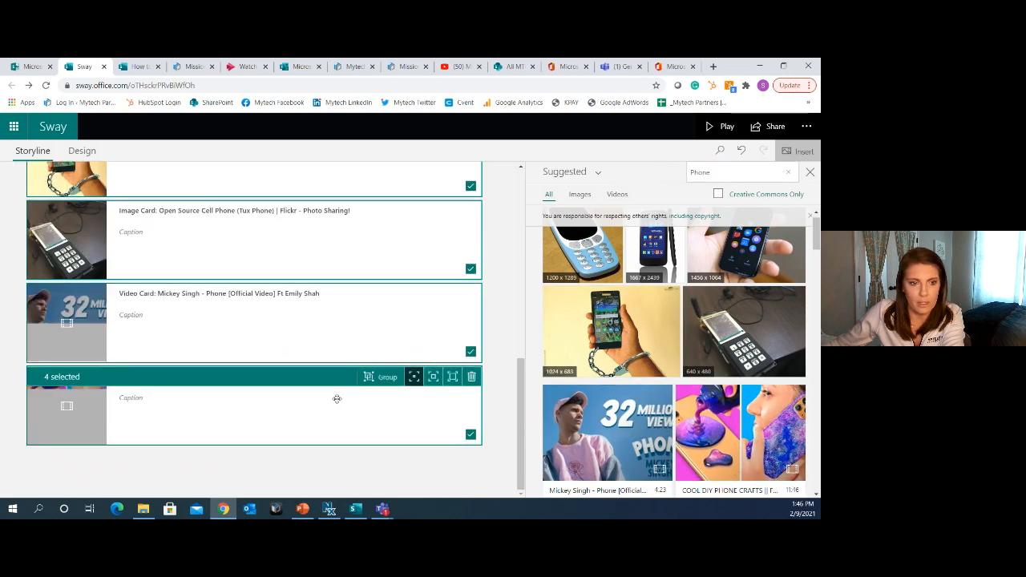
Play the Sway, examine the added phone photos and videos, and return to editing
click(721, 126)
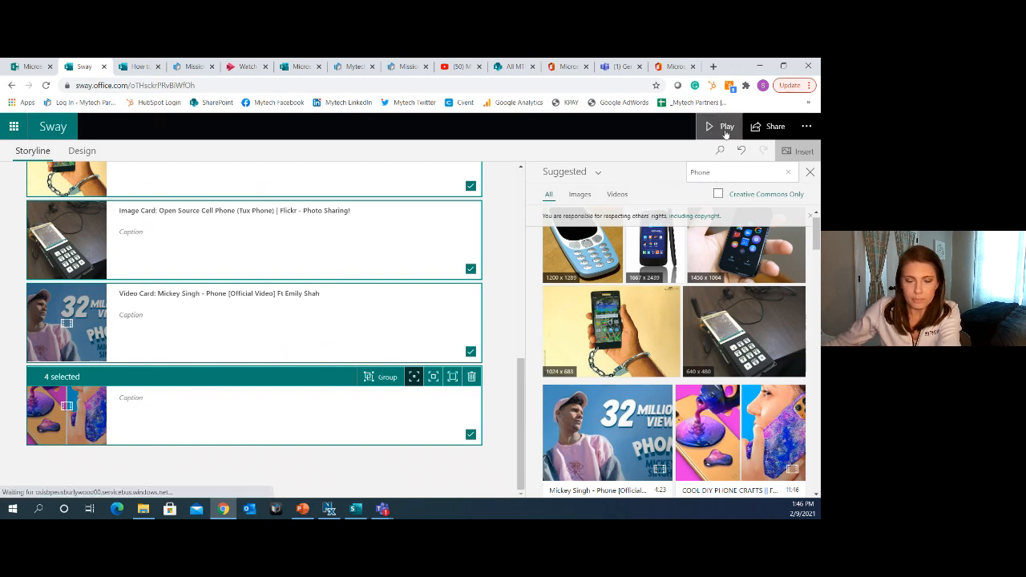
scroll(648, 219, down, 2)
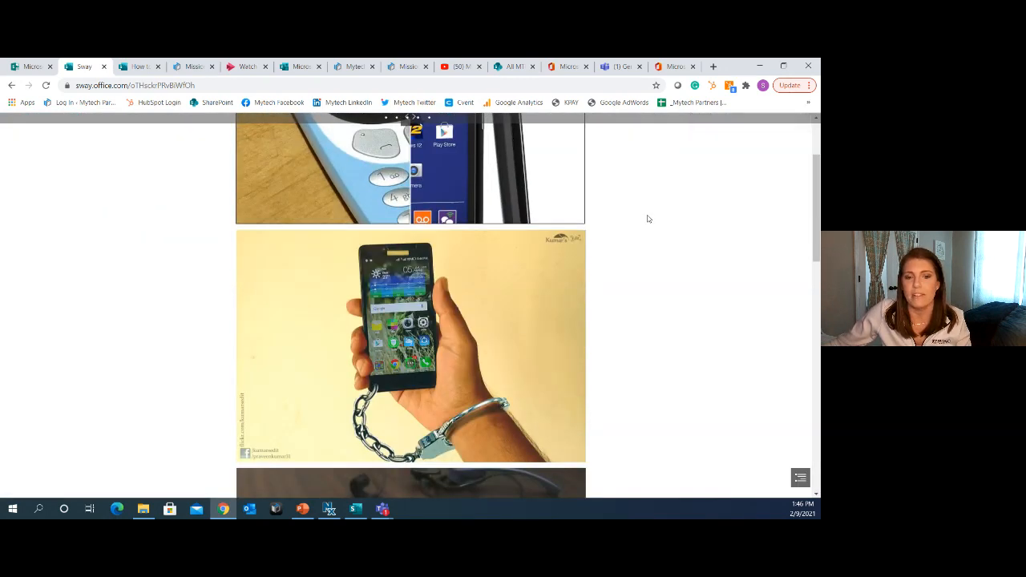
scroll(719, 153, down, 2)
scroll(663, 200, down, 4)
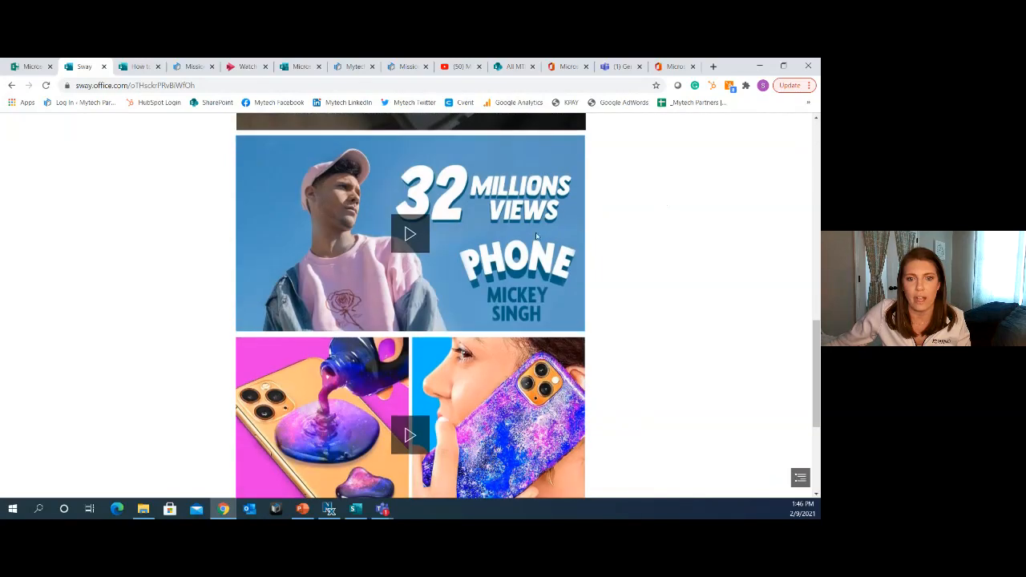
scroll(405, 393, down, 3)
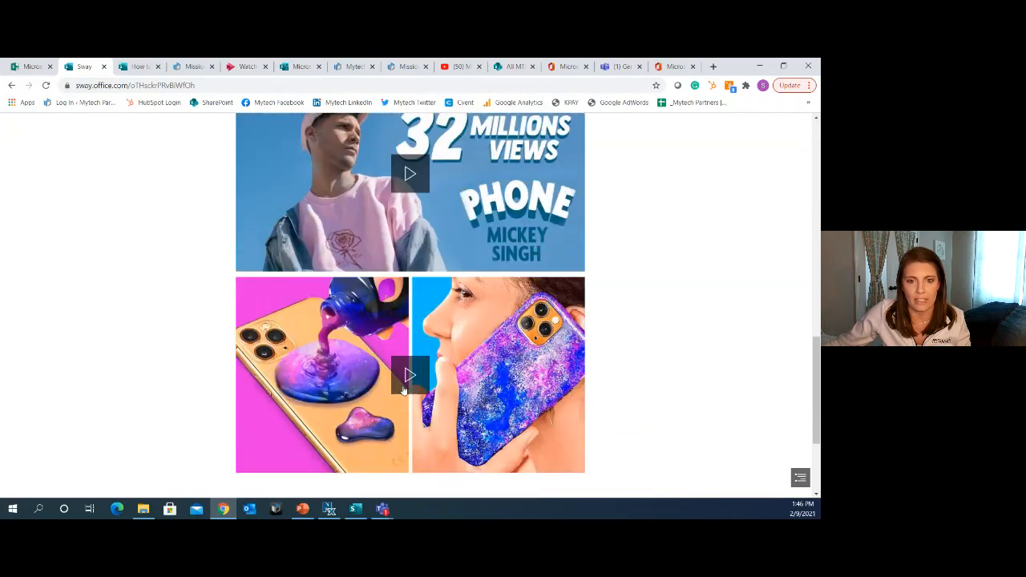
scroll(406, 382, up, 4)
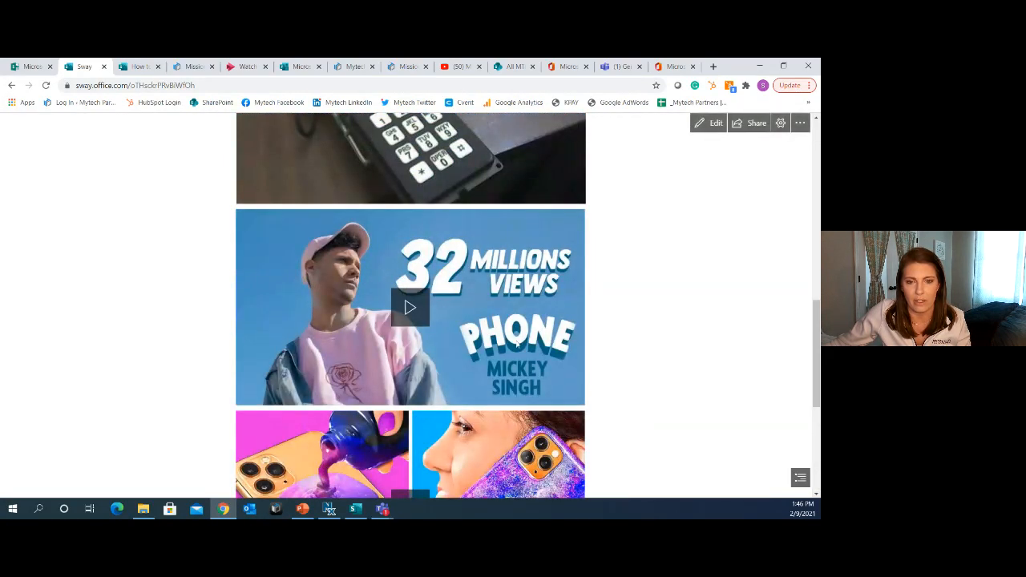
scroll(681, 248, up, 3)
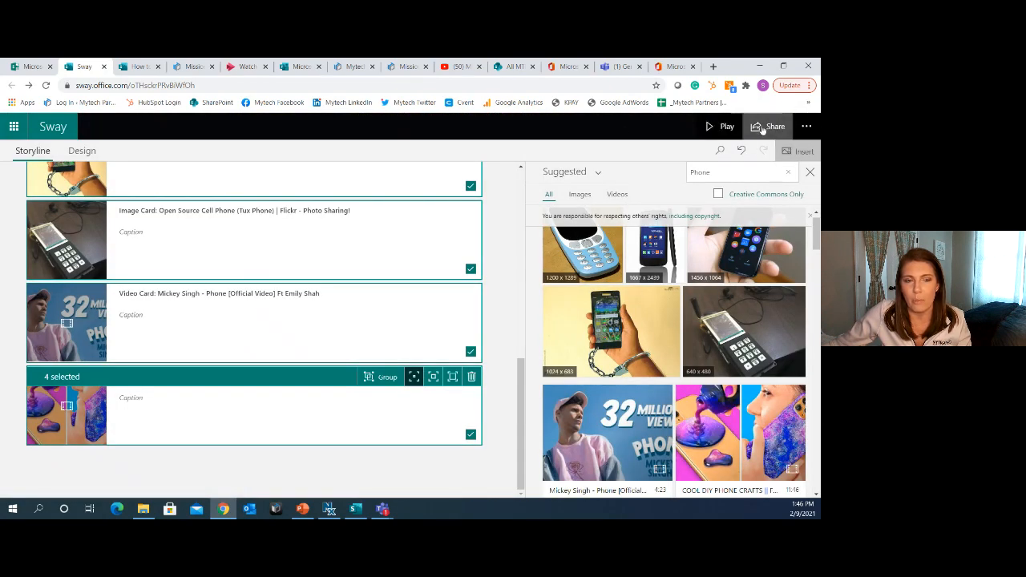
Change the Sway's layout style to Horizontal
click(84, 151)
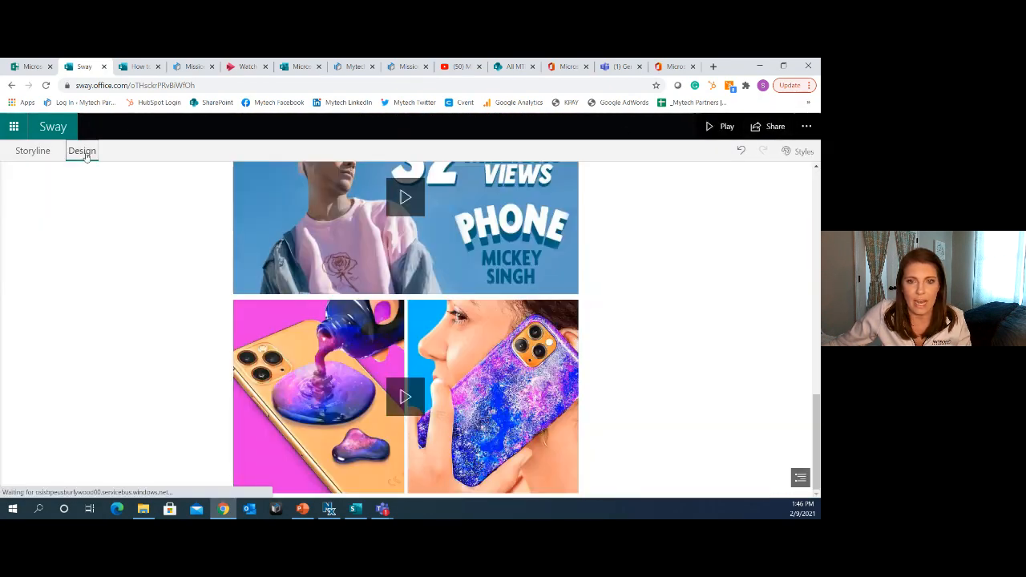
click(785, 153)
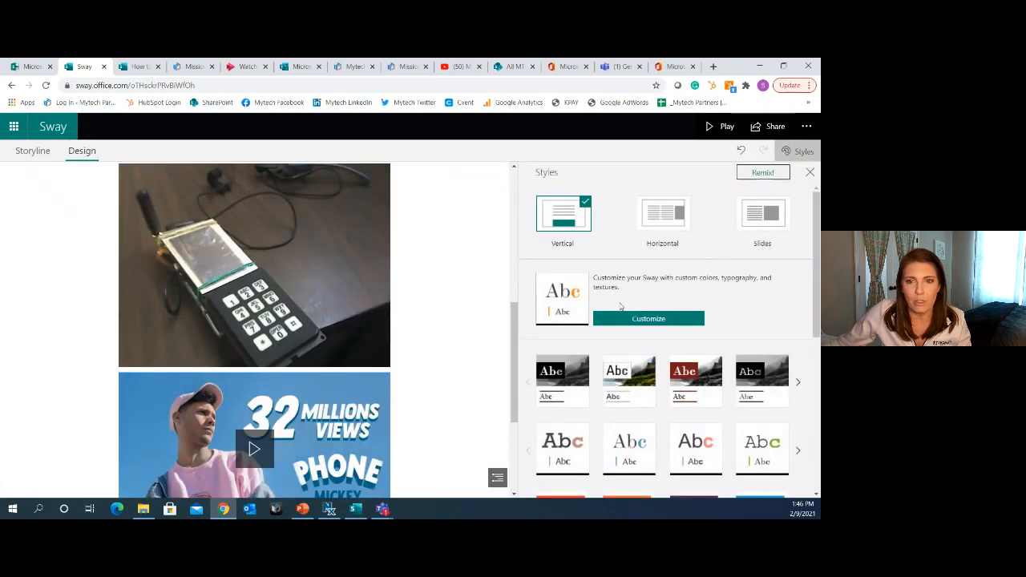
click(672, 245)
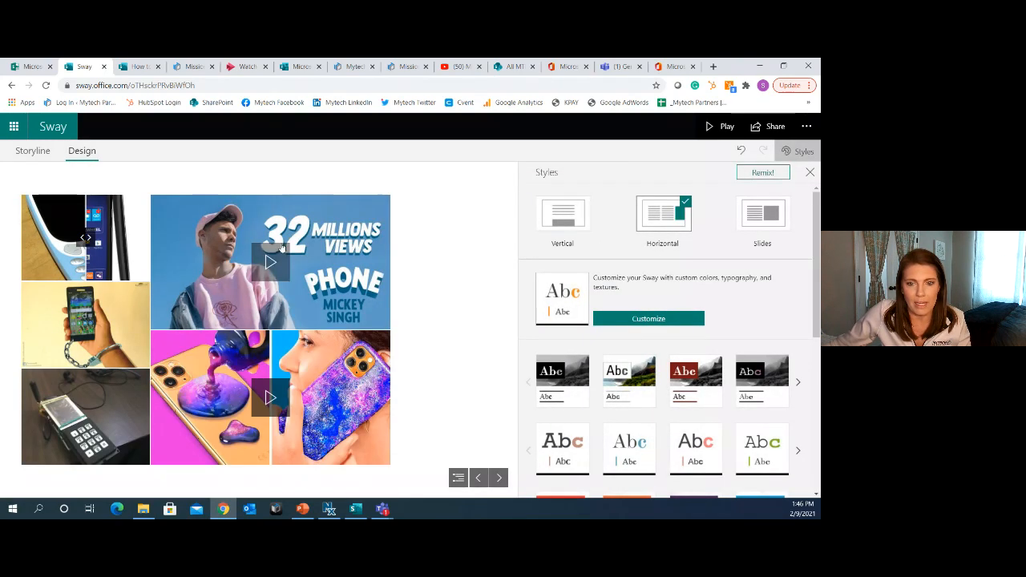
Try the black-banner style with the grayscale photo, and apply the white style with blue-accented serif lettering to the Sway
click(569, 388)
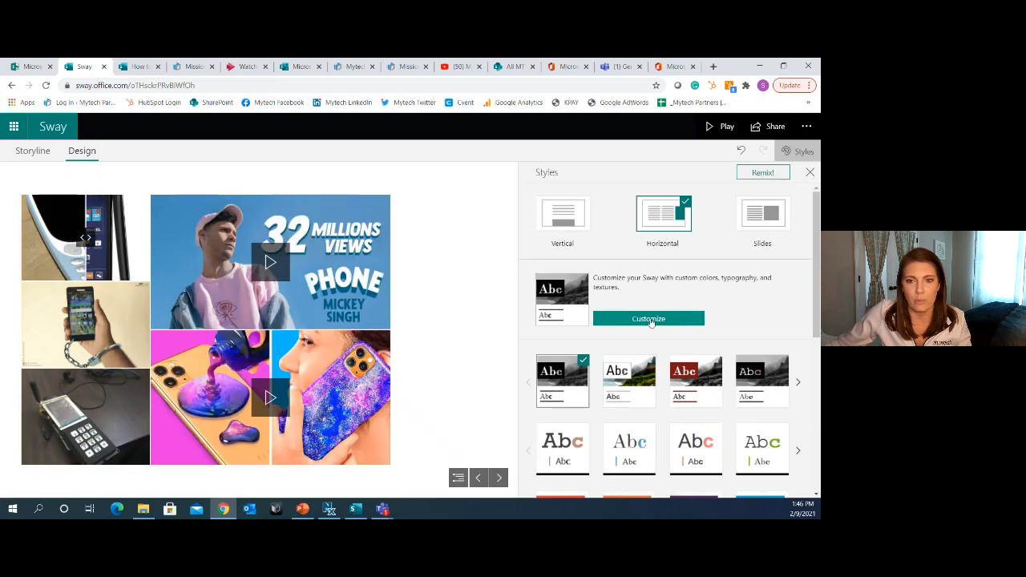
scroll(650, 353, down, 1)
click(650, 353)
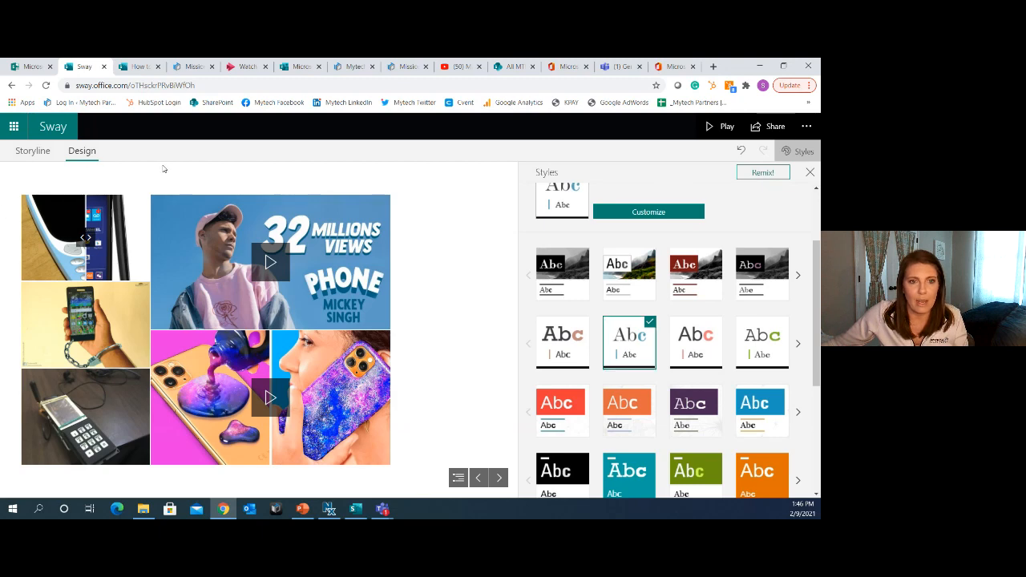
Return to the storyline and insert an Embed card below the last video card
click(34, 151)
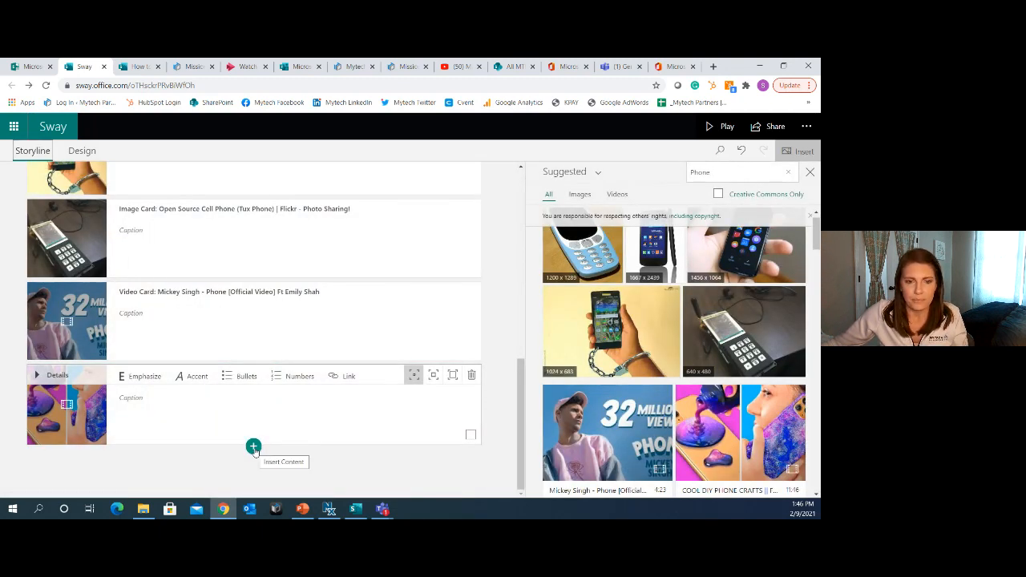
click(254, 446)
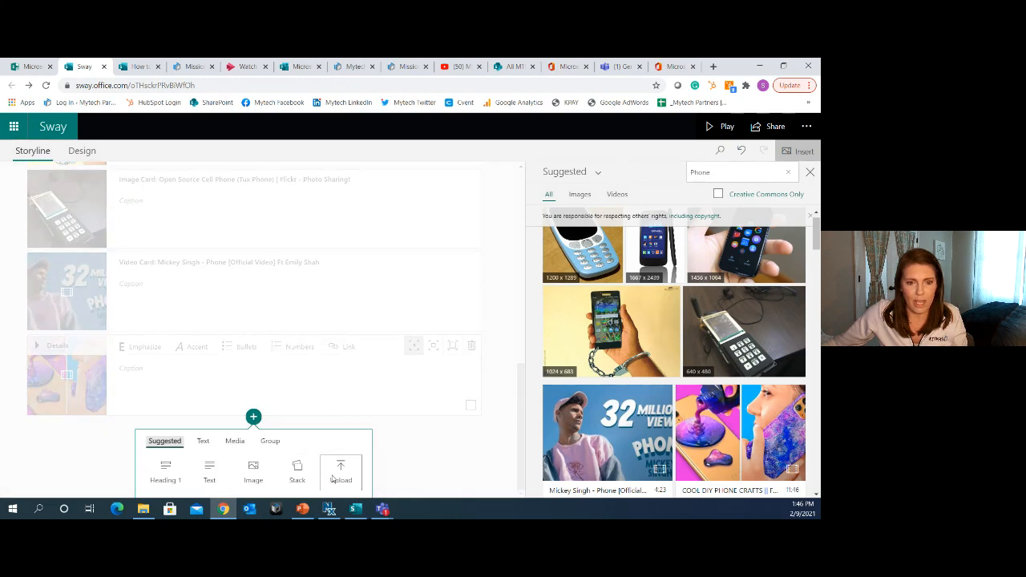
click(235, 441)
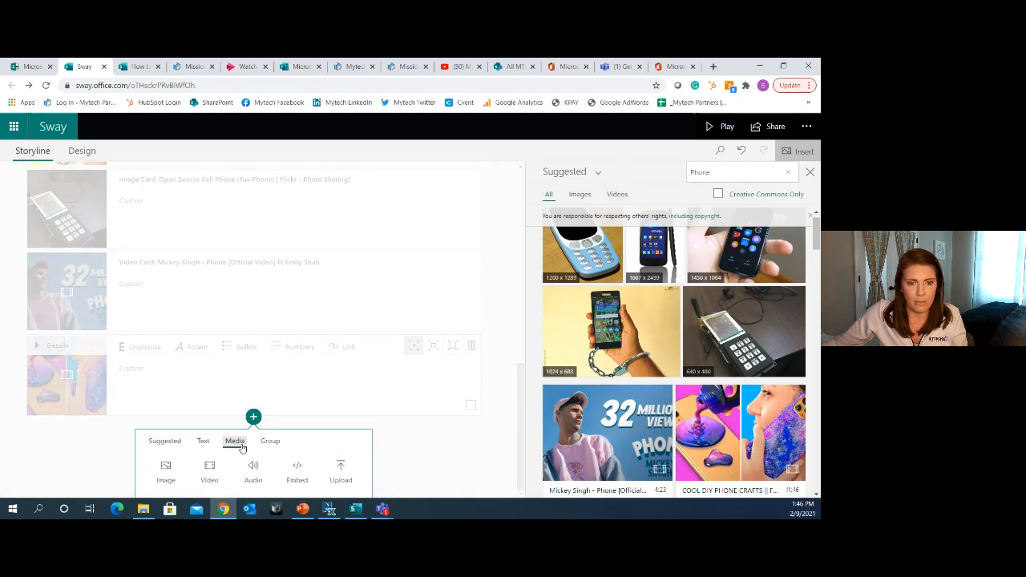
click(298, 471)
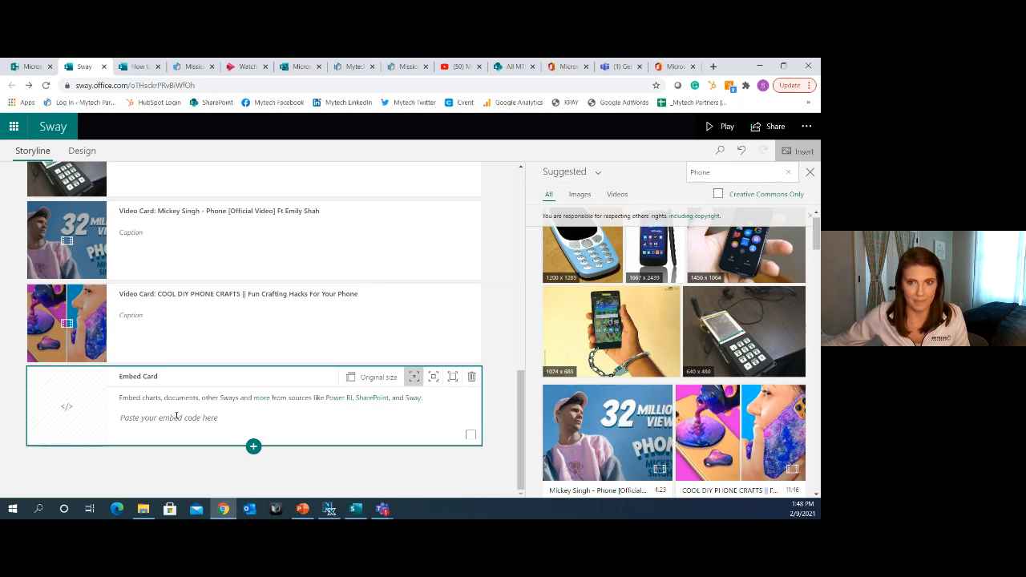
Open the most recently edited "Welcome to Mytech Partners" Sway, play it to review its sections, and return to its storyline
click(50, 129)
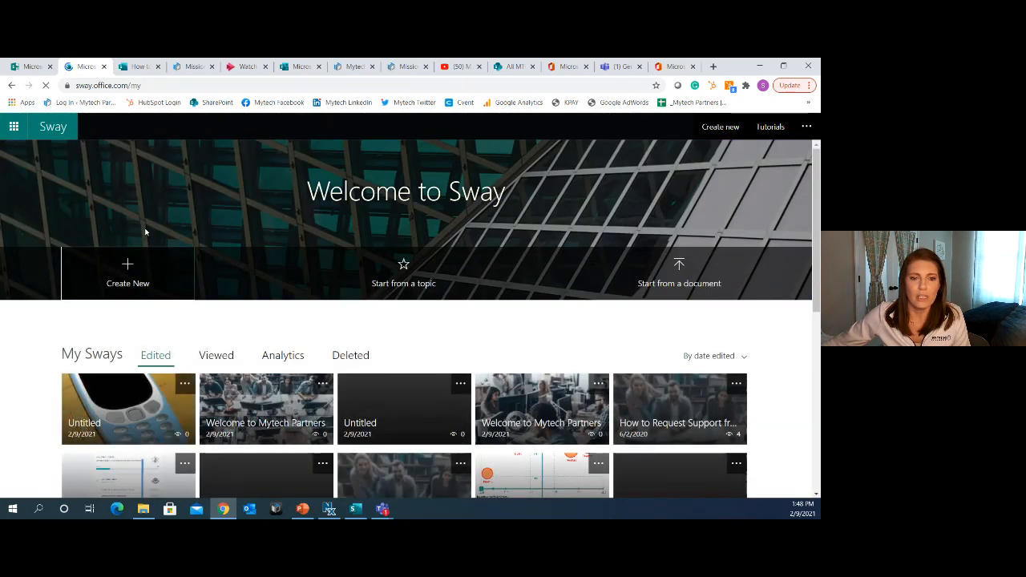
click(246, 403)
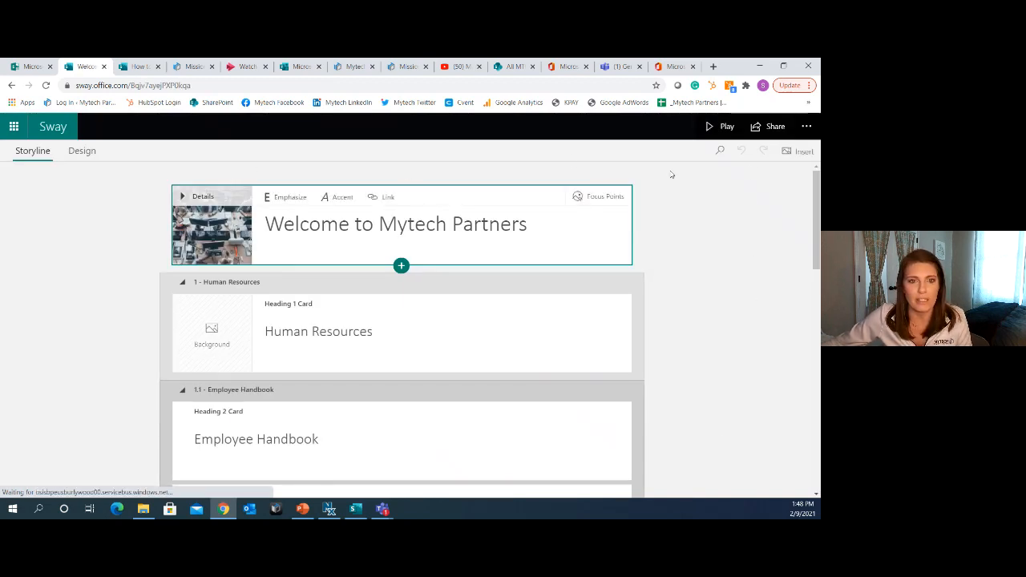
click(726, 131)
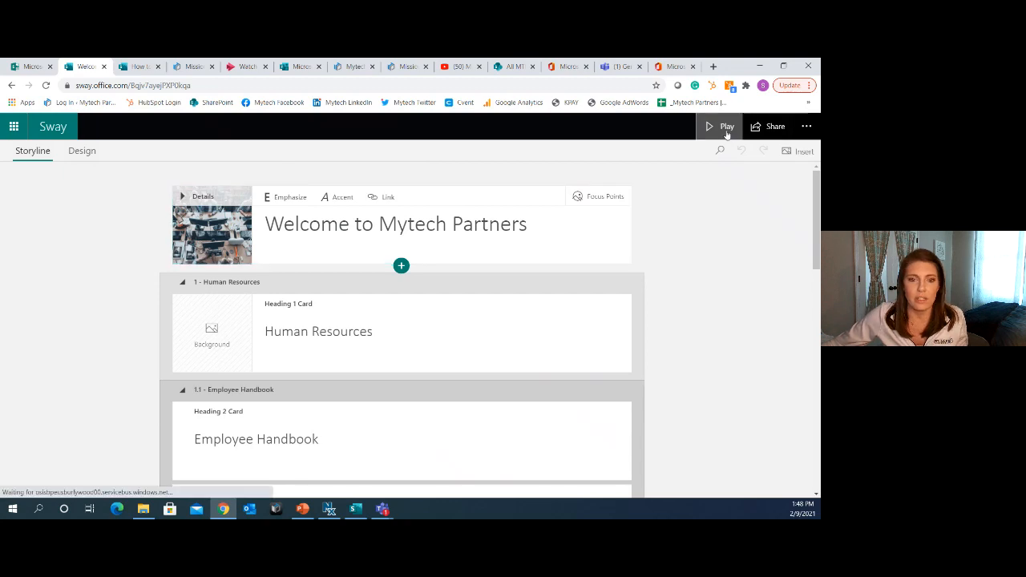
scroll(629, 240, down, 10)
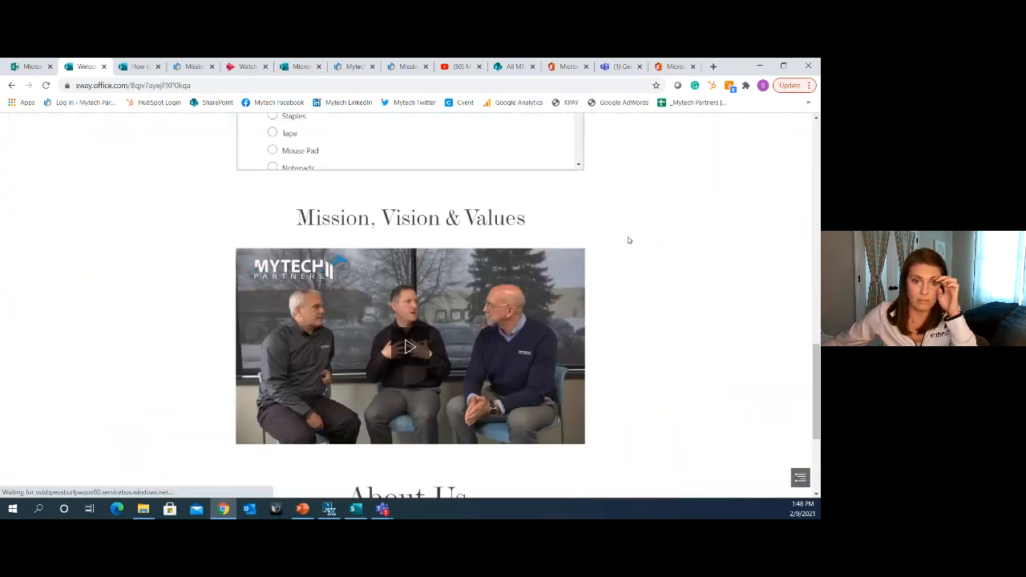
scroll(629, 240, down, 3)
scroll(628, 238, up, 8)
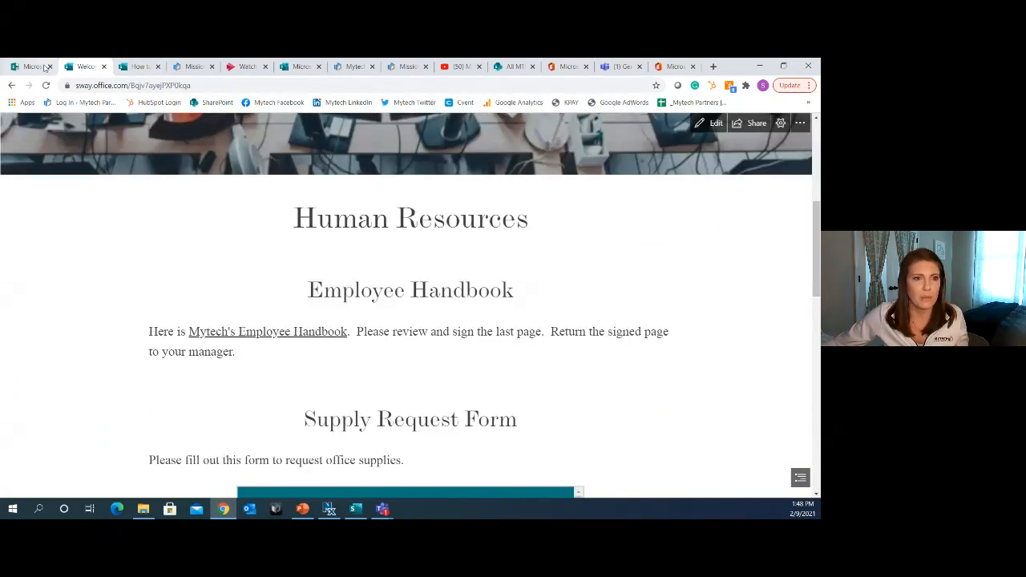
click(11, 85)
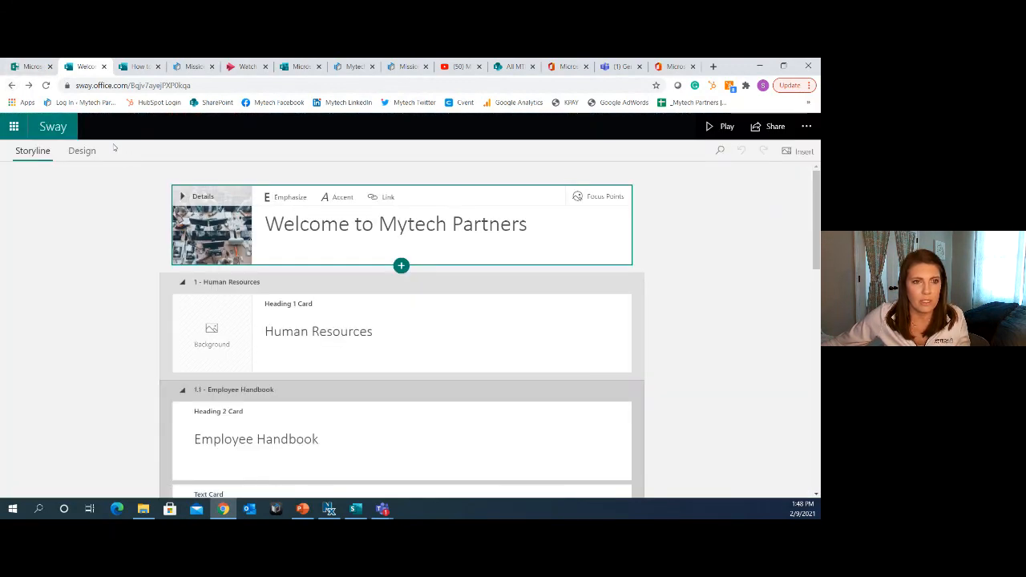
Open the older "Welcome to Mytech Partners" Sway from My Sways and play it, examining the cover and the Human Resources content
click(50, 131)
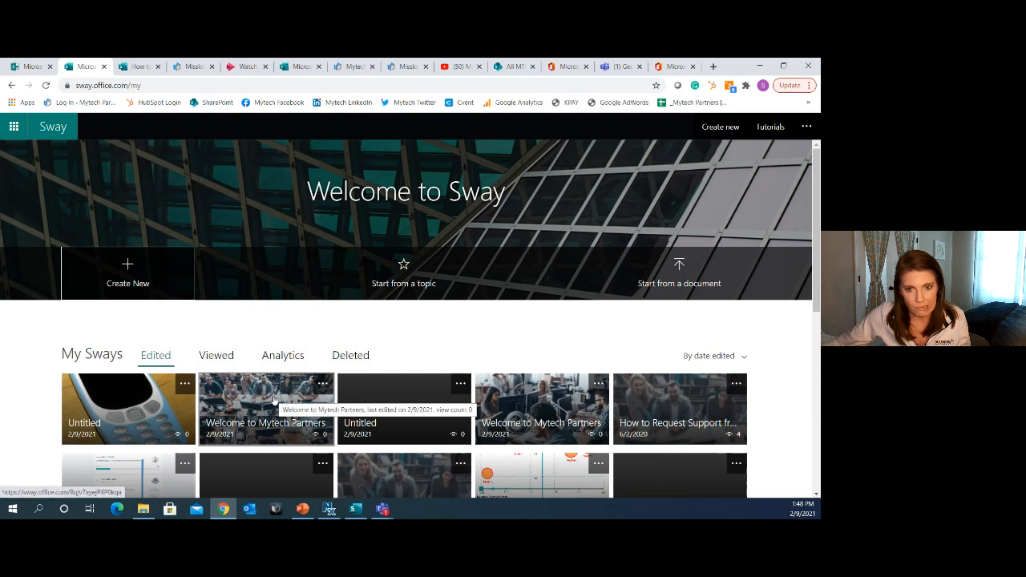
click(580, 403)
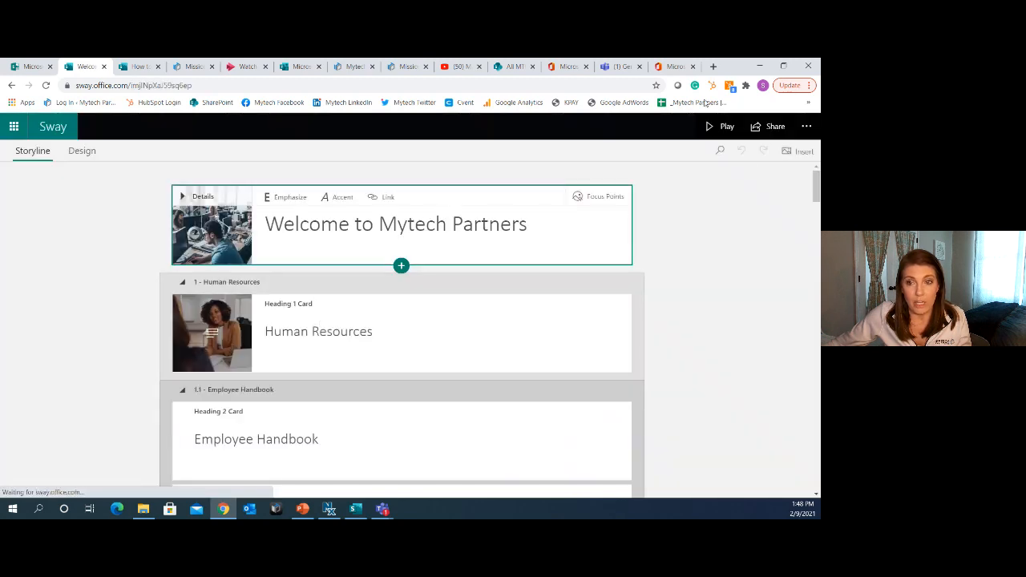
click(709, 129)
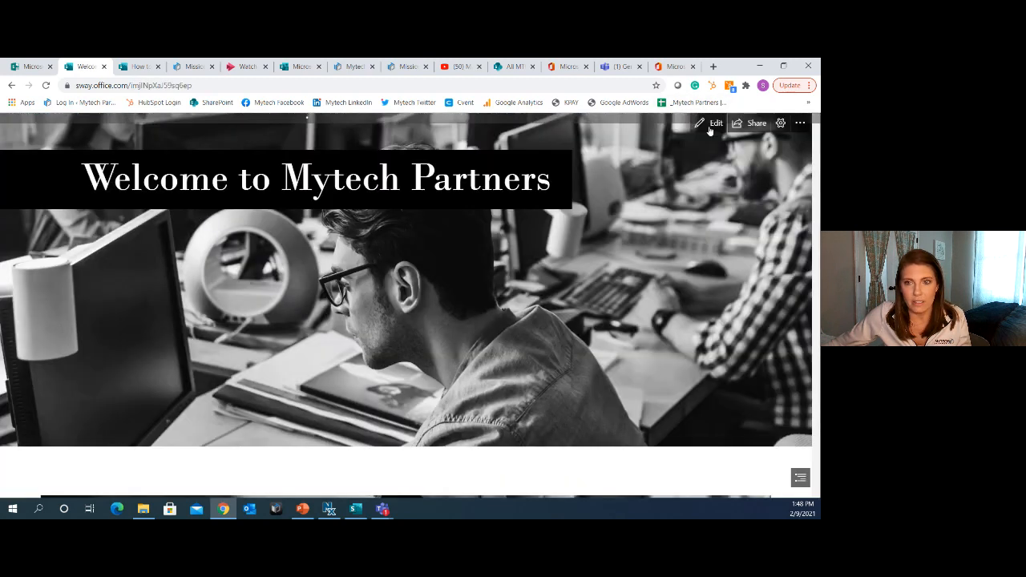
scroll(492, 271, down, 20)
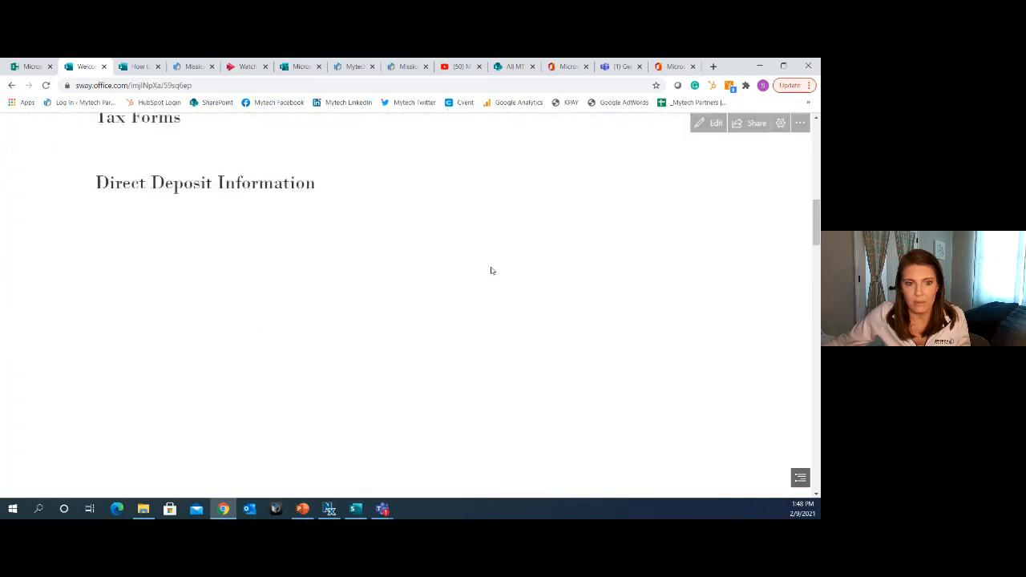
scroll(495, 272, up, 20)
scroll(494, 272, up, 4)
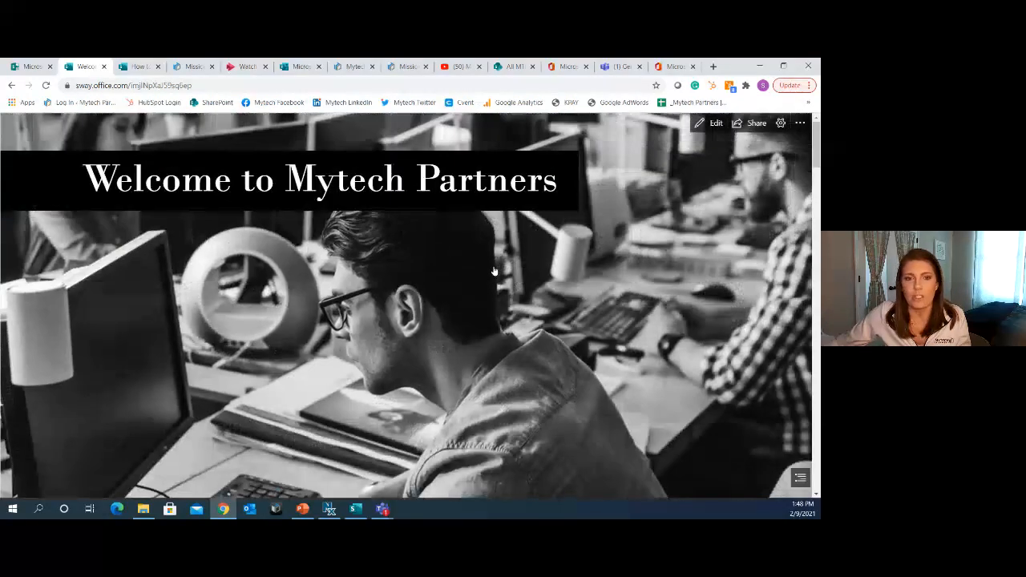
scroll(355, 244, down, 20)
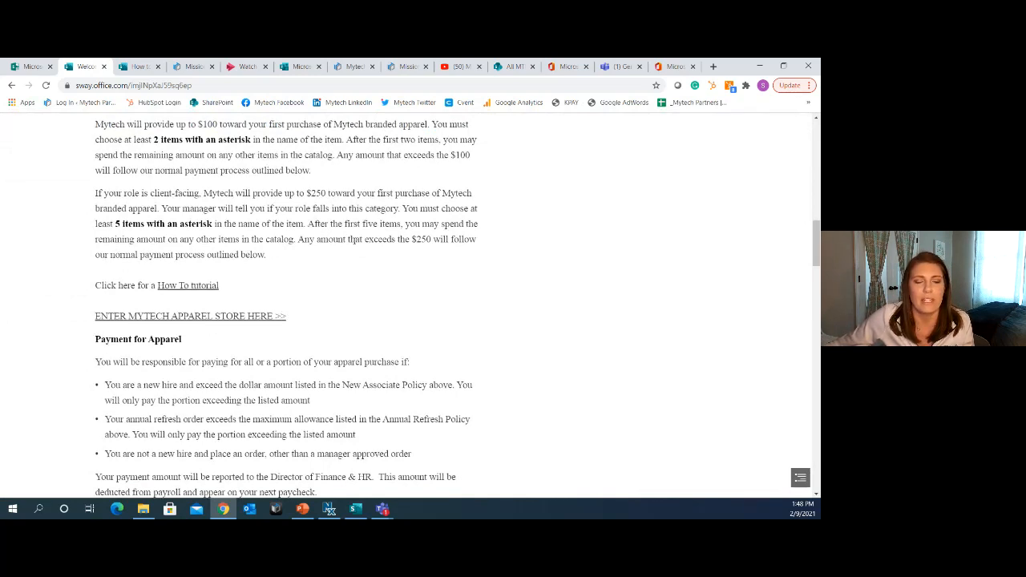
Navigate the played Sway to the phone system section and look through to the Business Development / Sales content
click(800, 478)
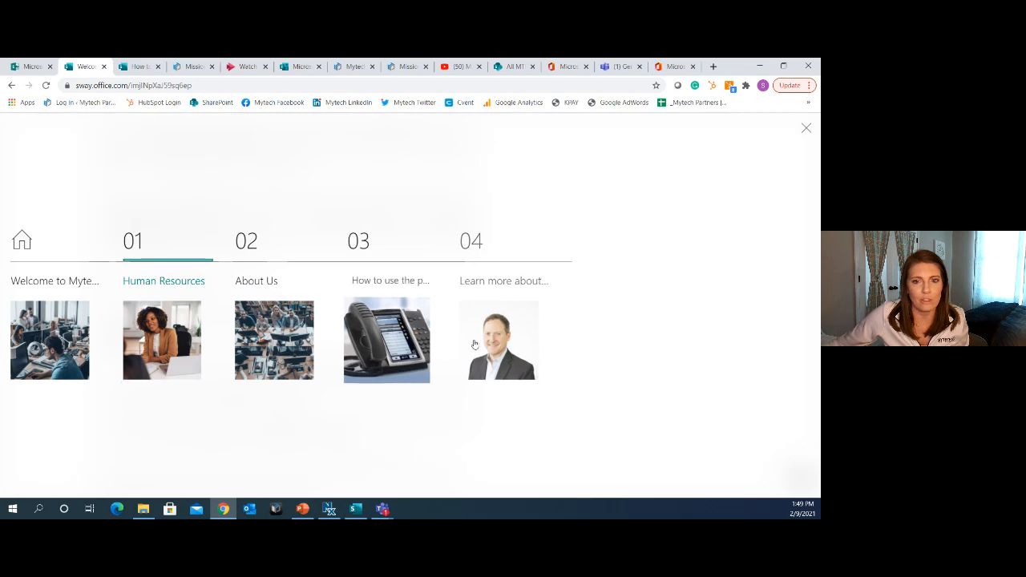
click(417, 338)
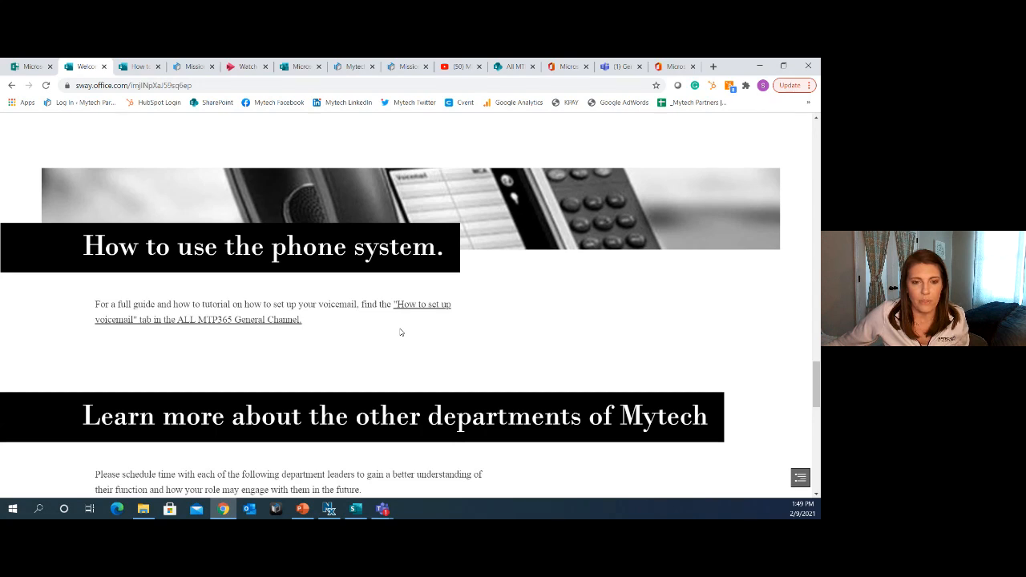
scroll(401, 332, down, 3)
scroll(400, 329, down, 2)
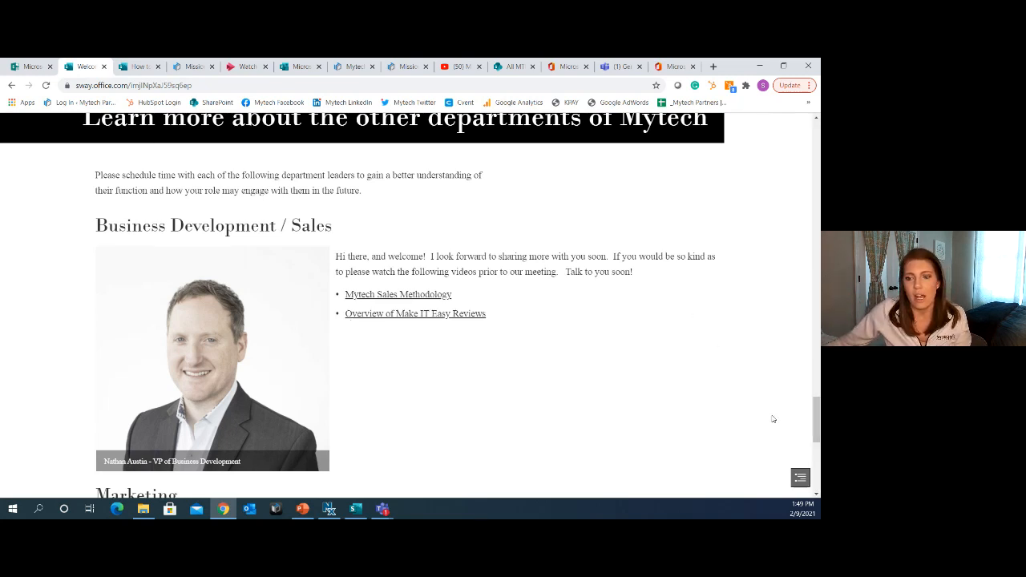
Navigate to the section on Mytech's other departments, view it, and go back to the Sway's cover
key(ctrl)
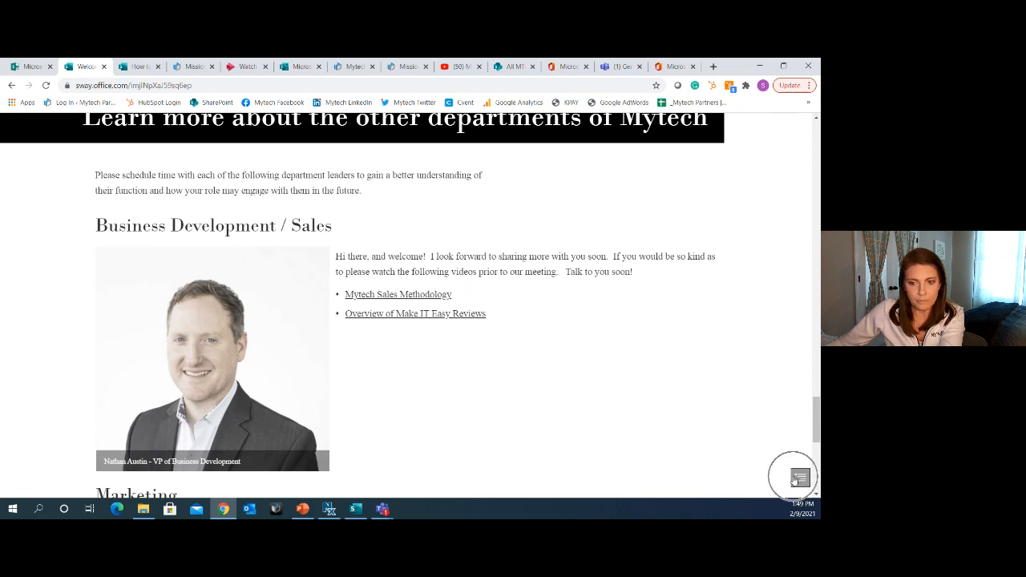
click(798, 478)
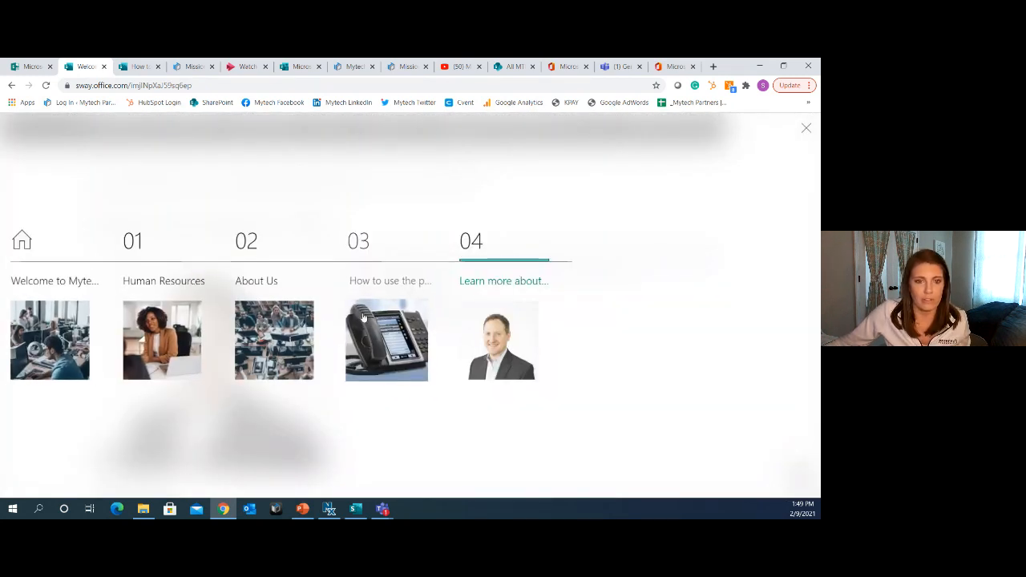
click(522, 335)
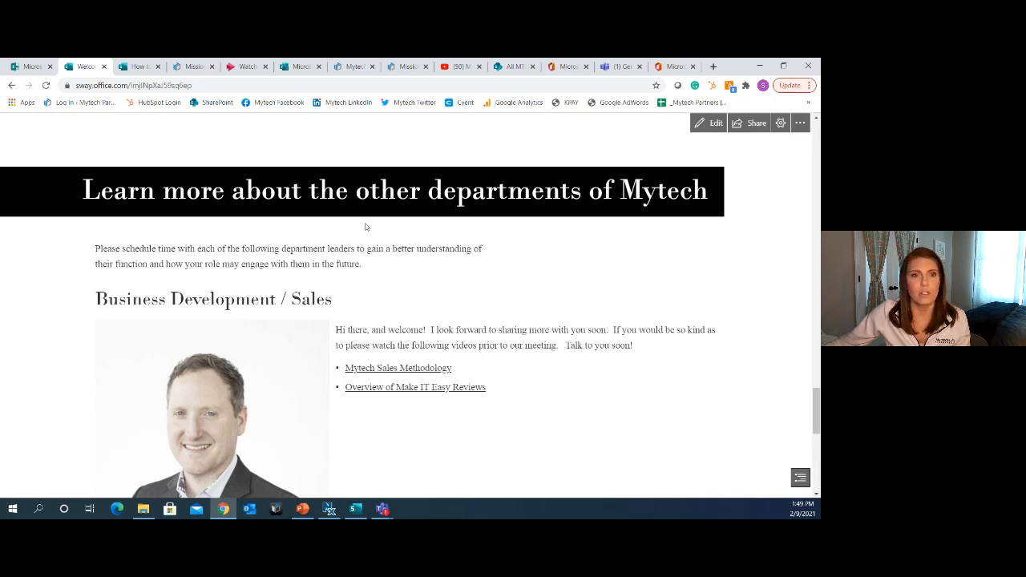
scroll(322, 199, up, 20)
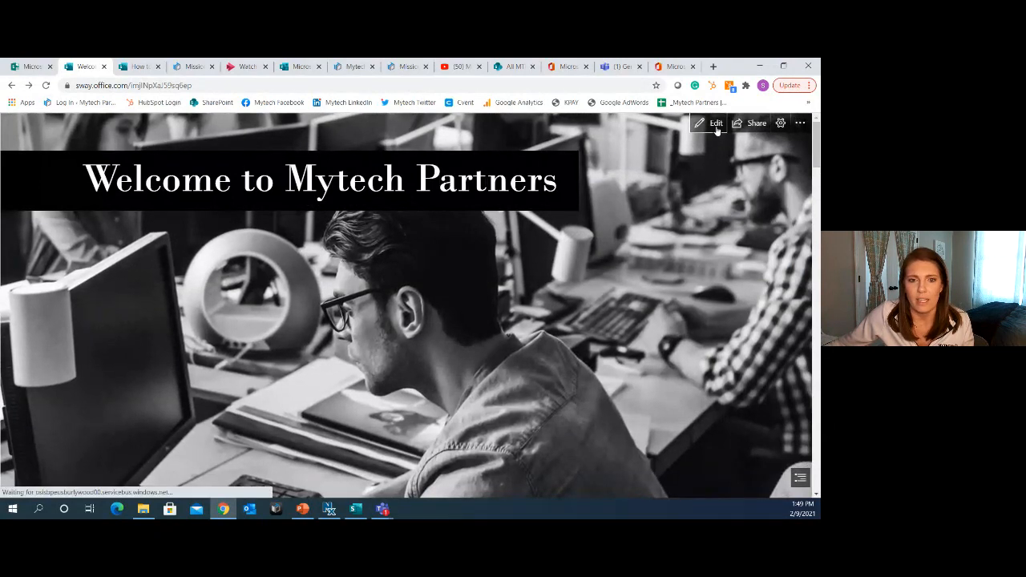
Return to editing the Sway and insert an Image card after the Vendor Training text card at the end of the storyline
click(716, 124)
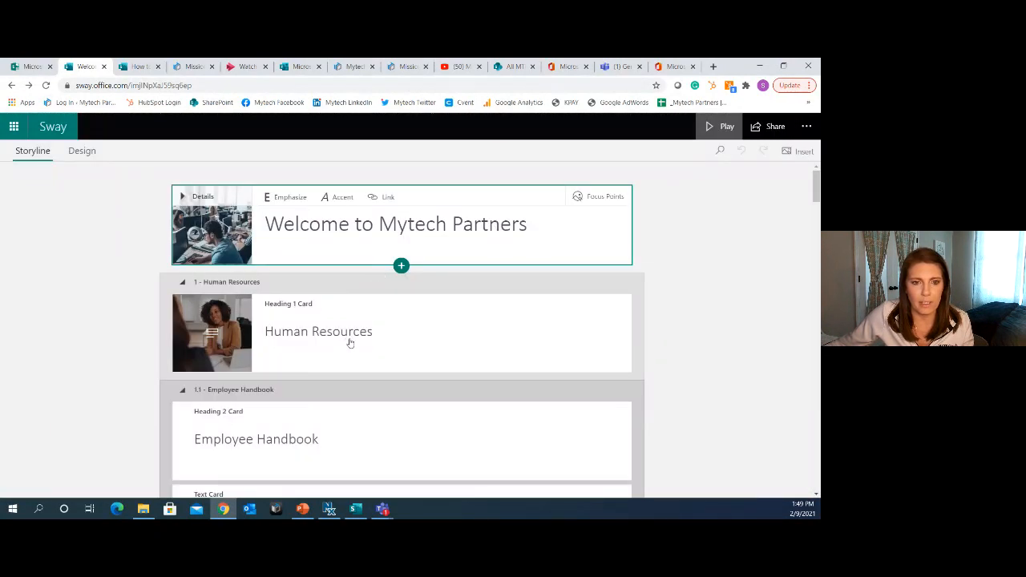
scroll(361, 334, down, 5)
scroll(361, 337, down, 6)
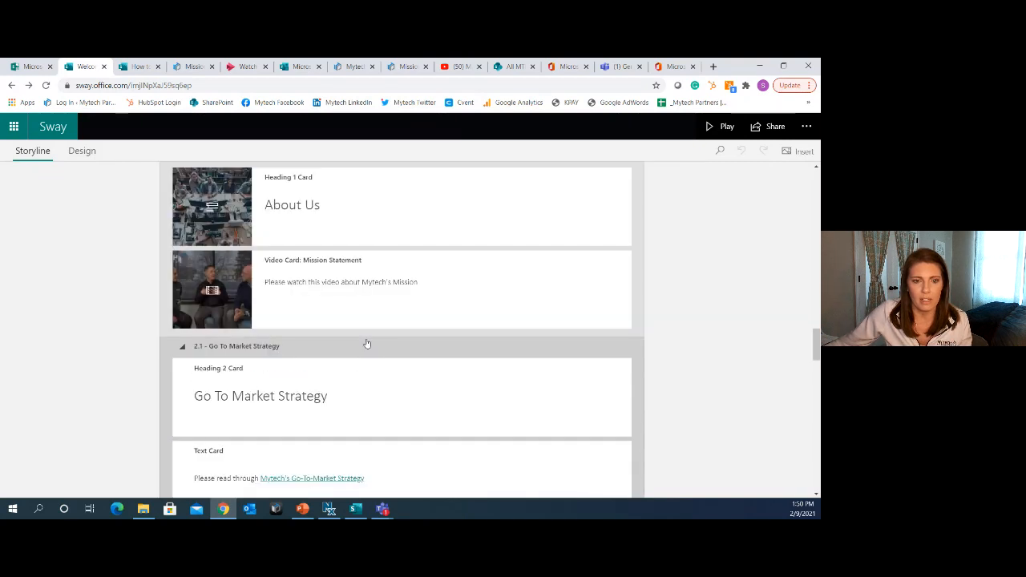
scroll(383, 351, down, 10)
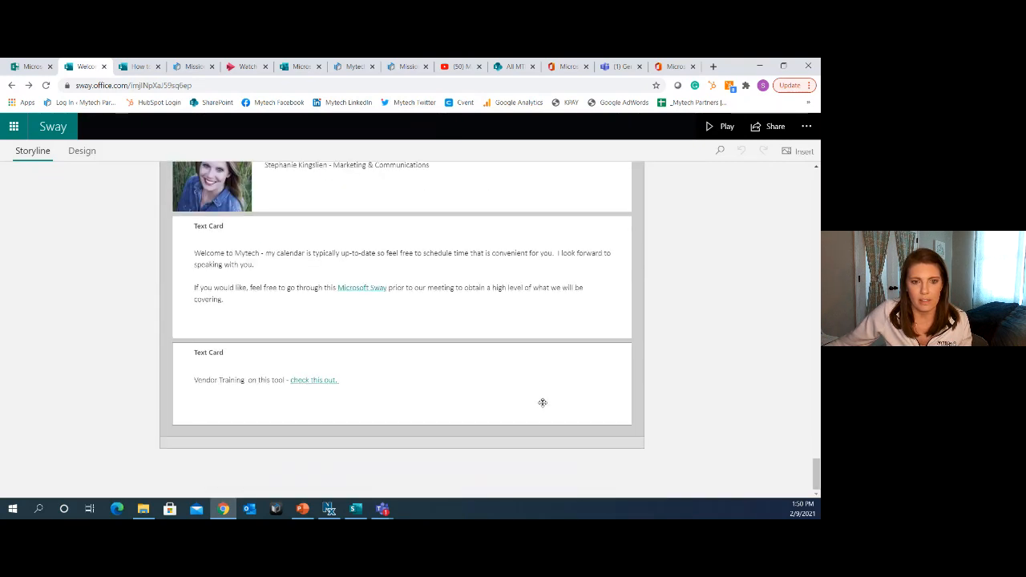
click(400, 450)
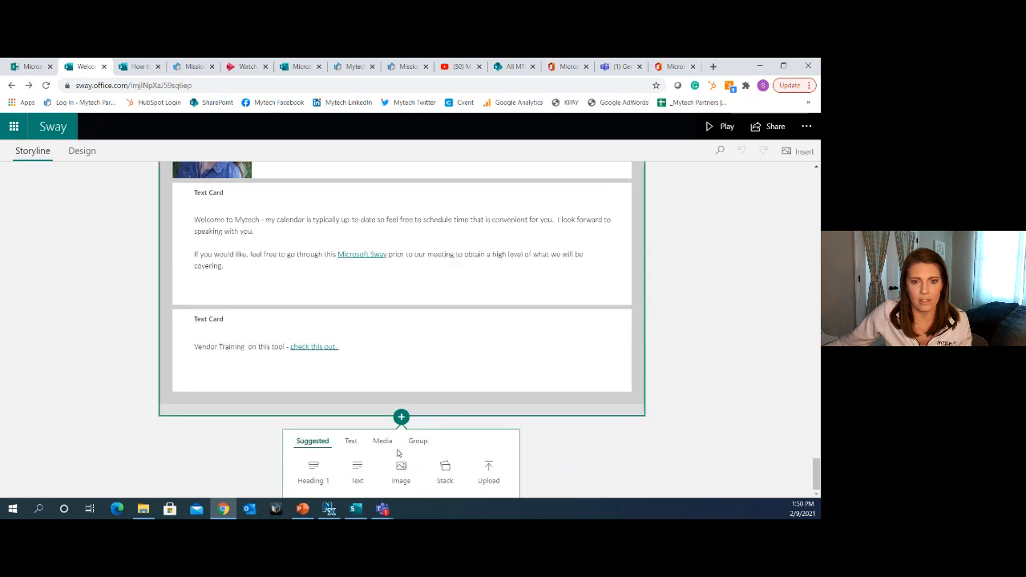
click(401, 471)
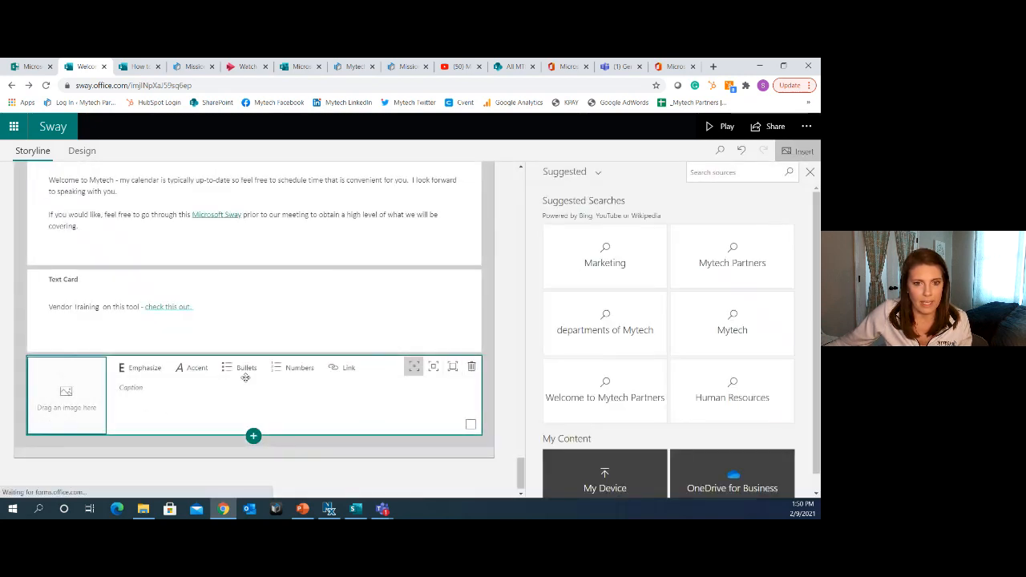
Search for "bird" images without the Creative Commons restriction and add the green parrot with the pink head to the new Image card
click(713, 173)
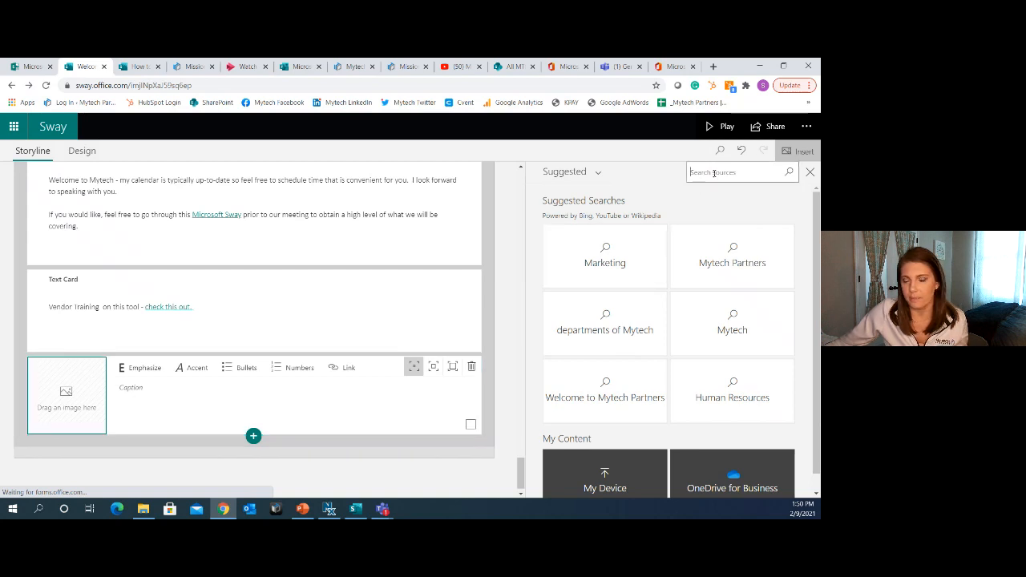
text(bitr)
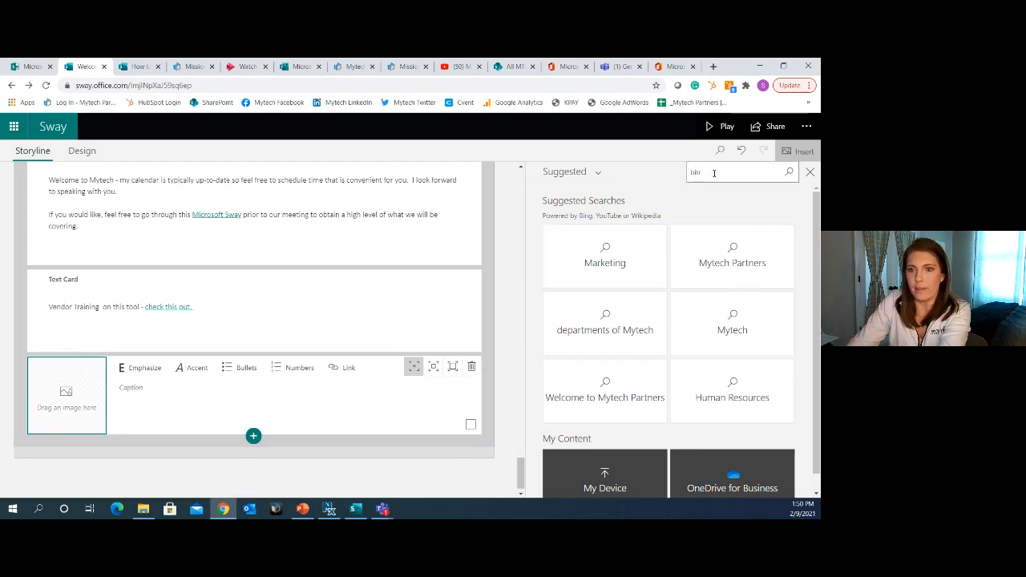
key(Return)
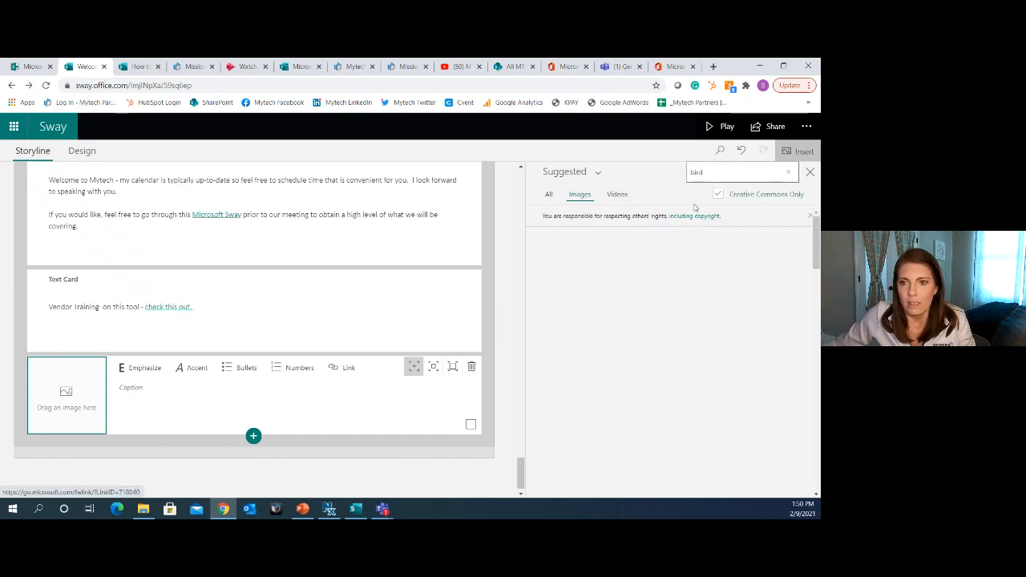
click(719, 195)
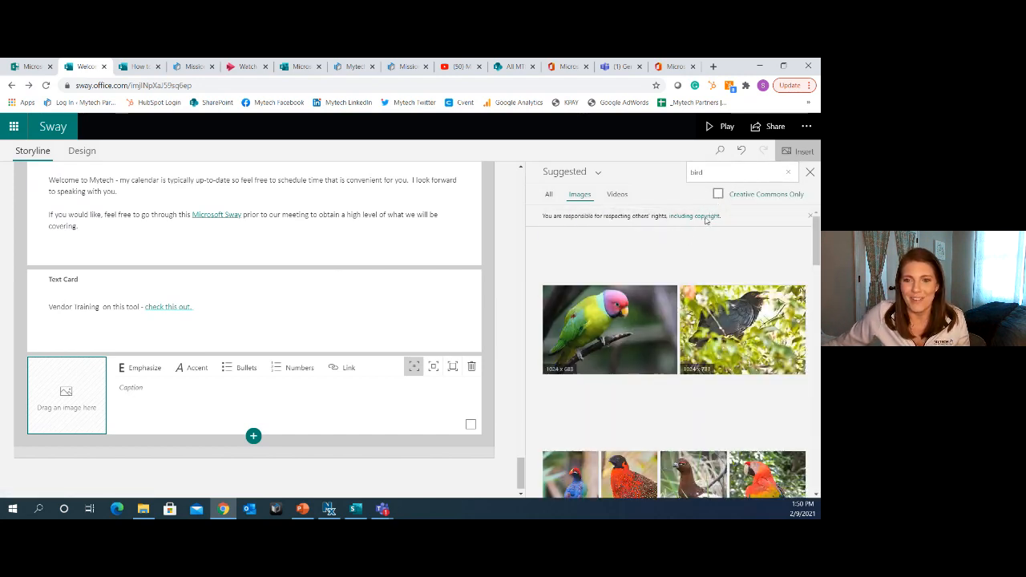
drag(540, 312, 81, 383)
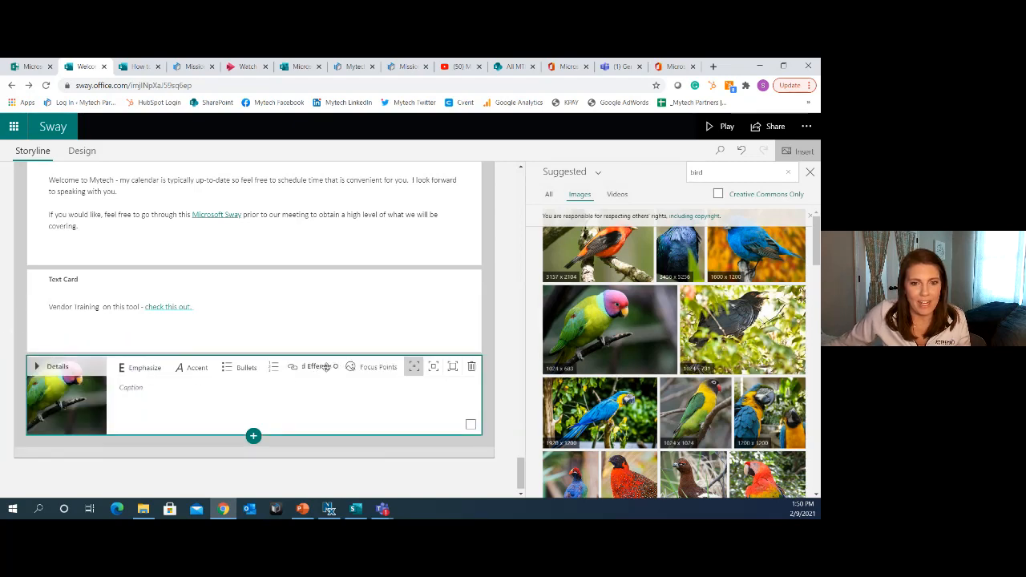
click(294, 370)
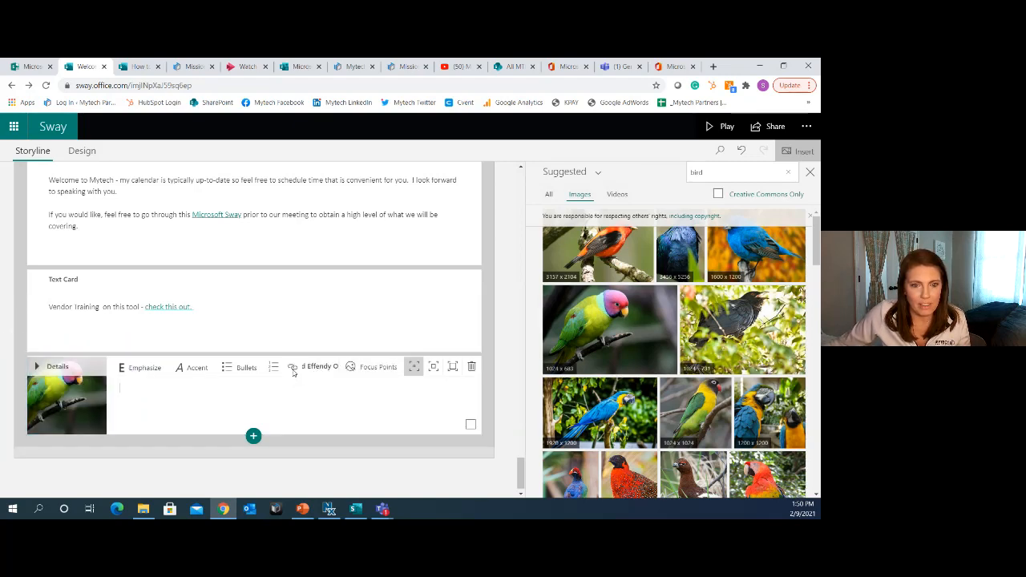
click(293, 370)
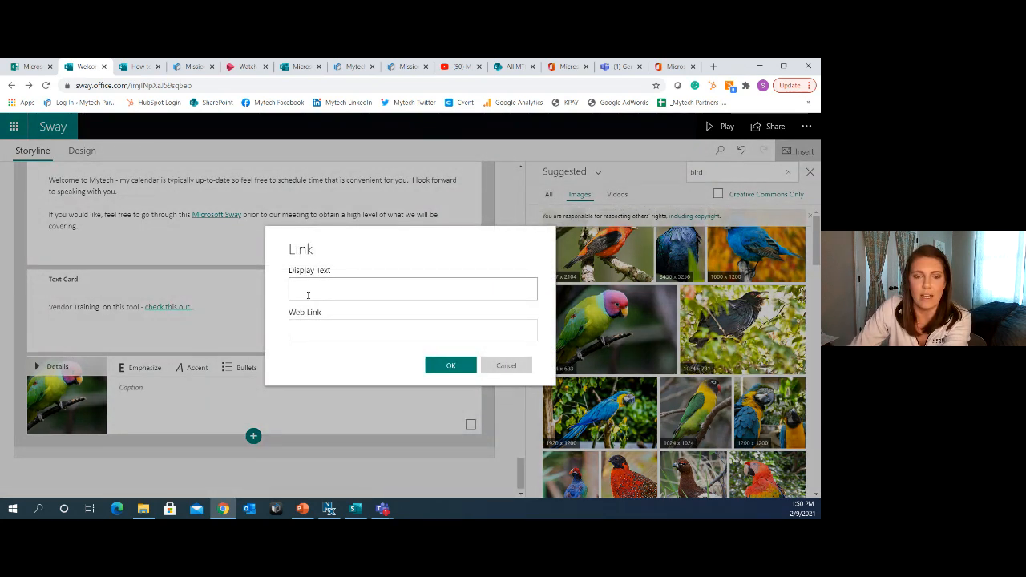
text(Does thi)
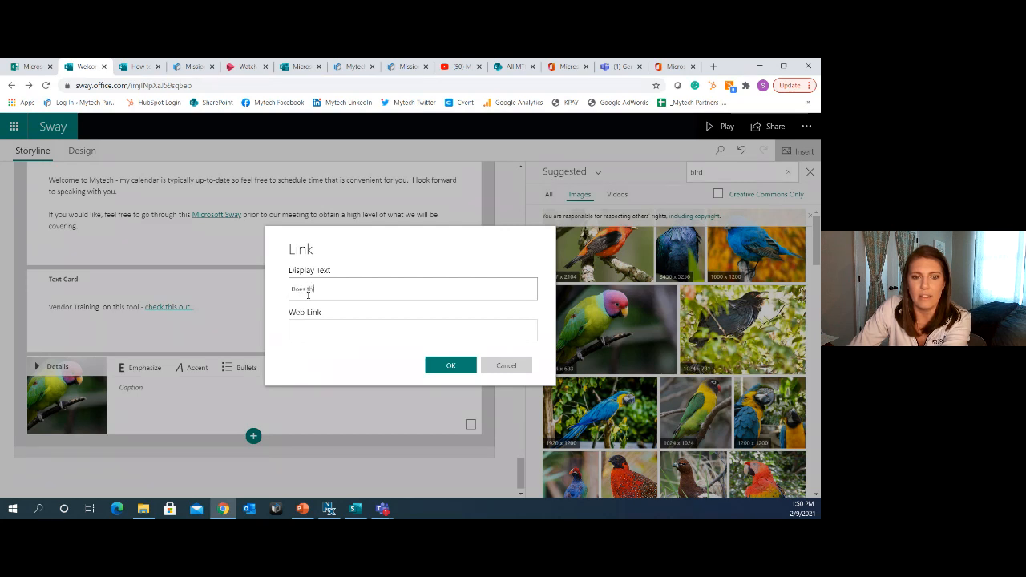
text(s link?)
click(454, 330)
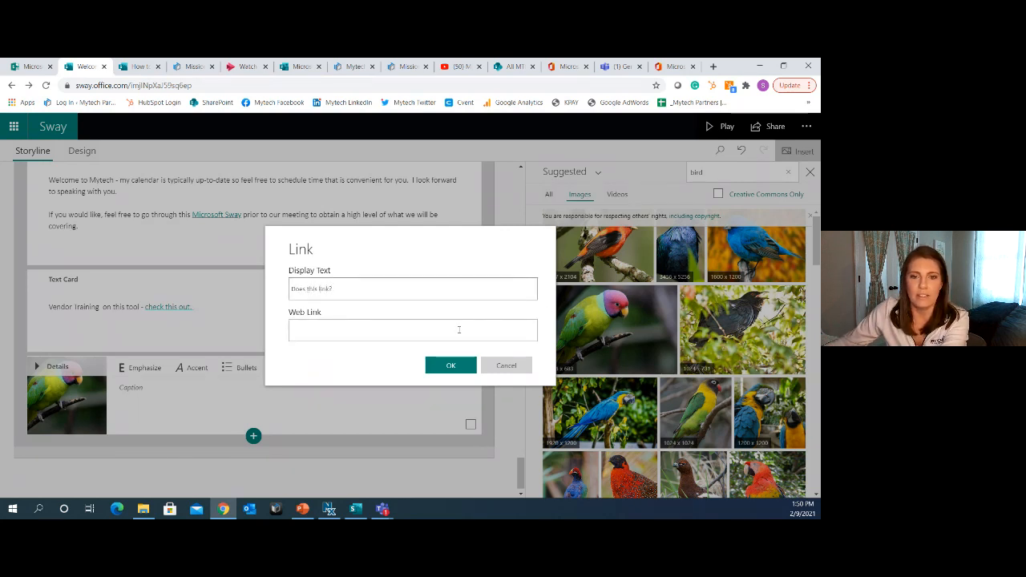
text(www.my)
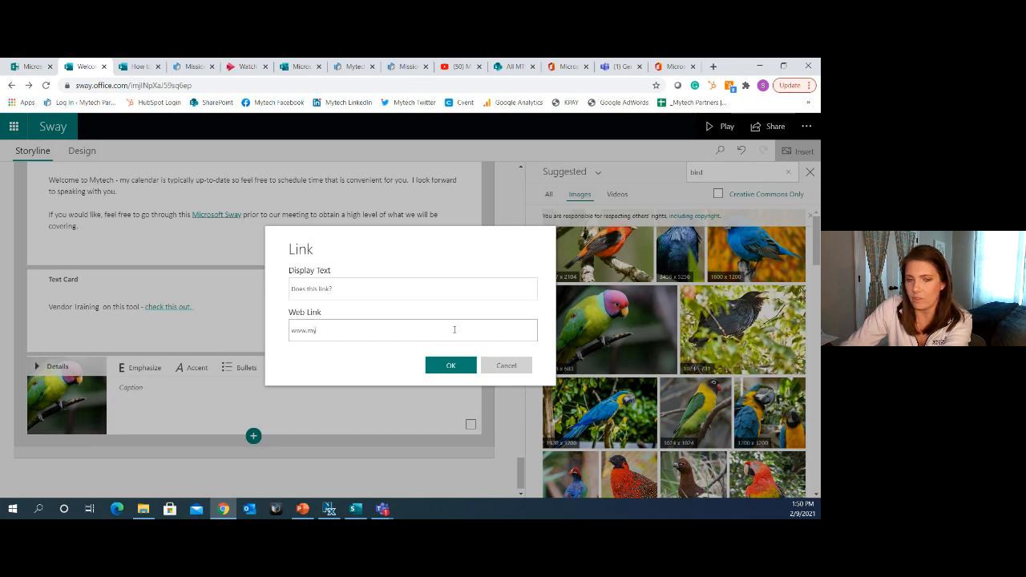
text(tech.co)
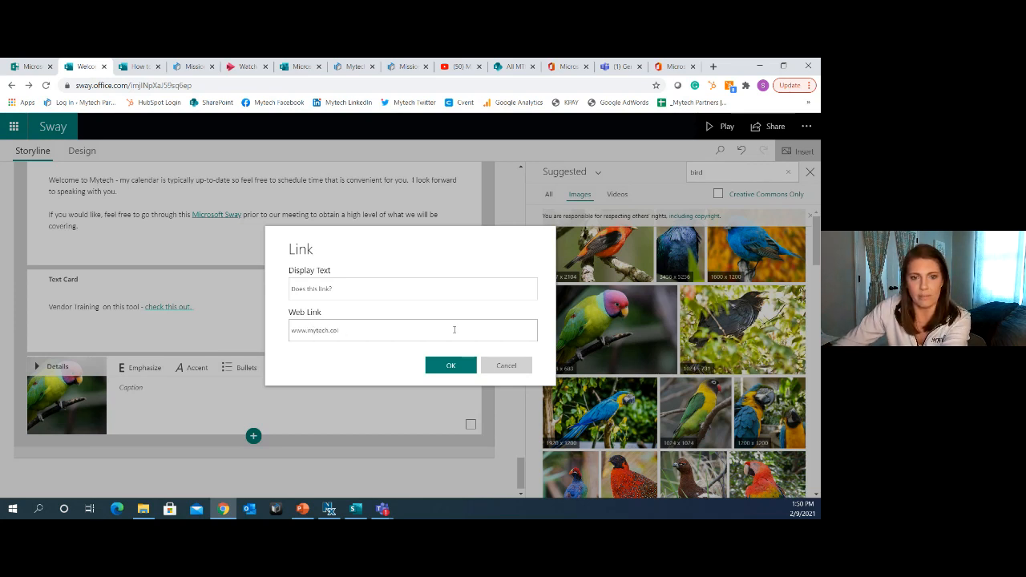
text(m)
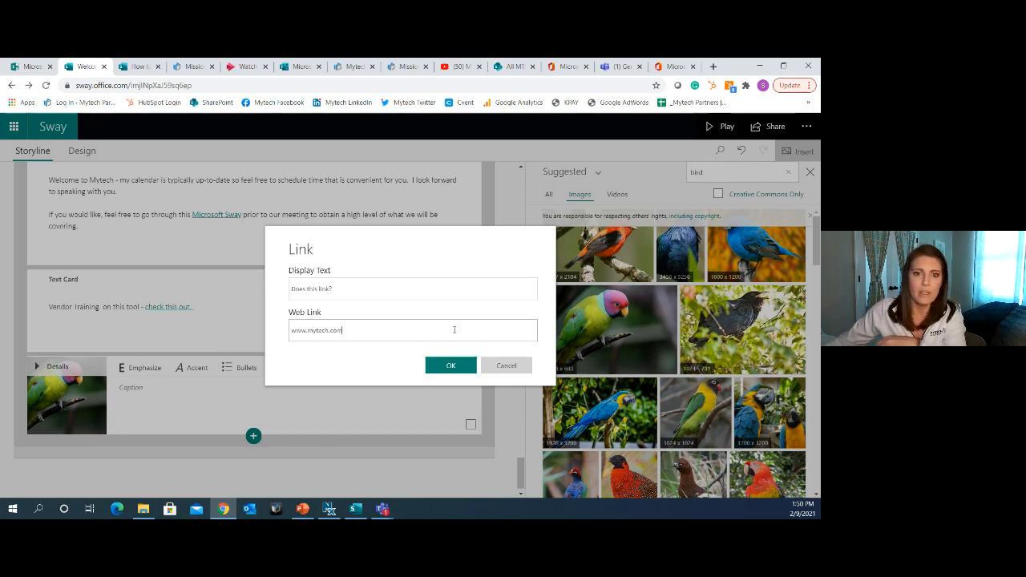
click(455, 374)
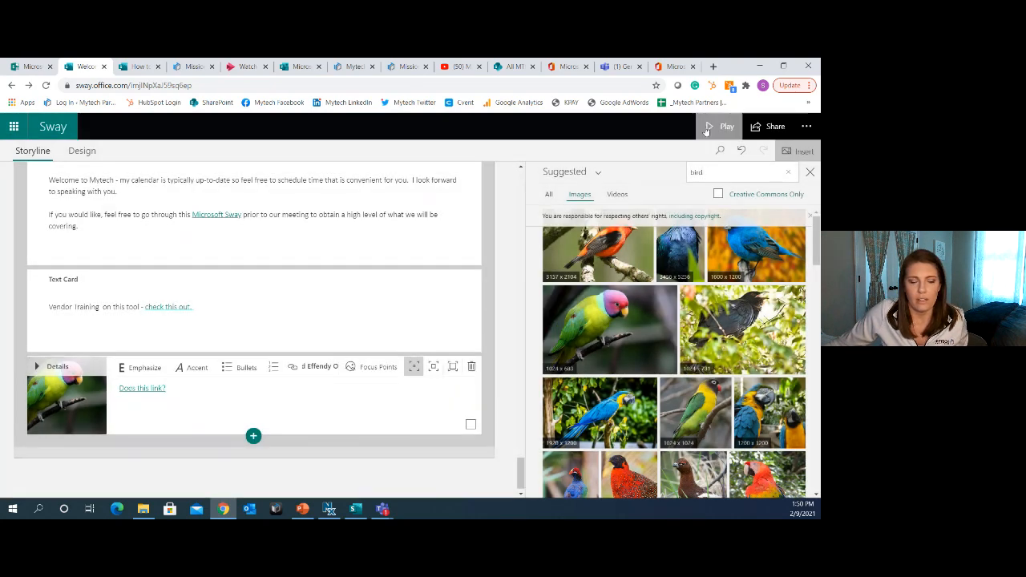
Play the Sway, go to section 04, view the parrot image enlarged at the end, and close the enlarged view
click(710, 127)
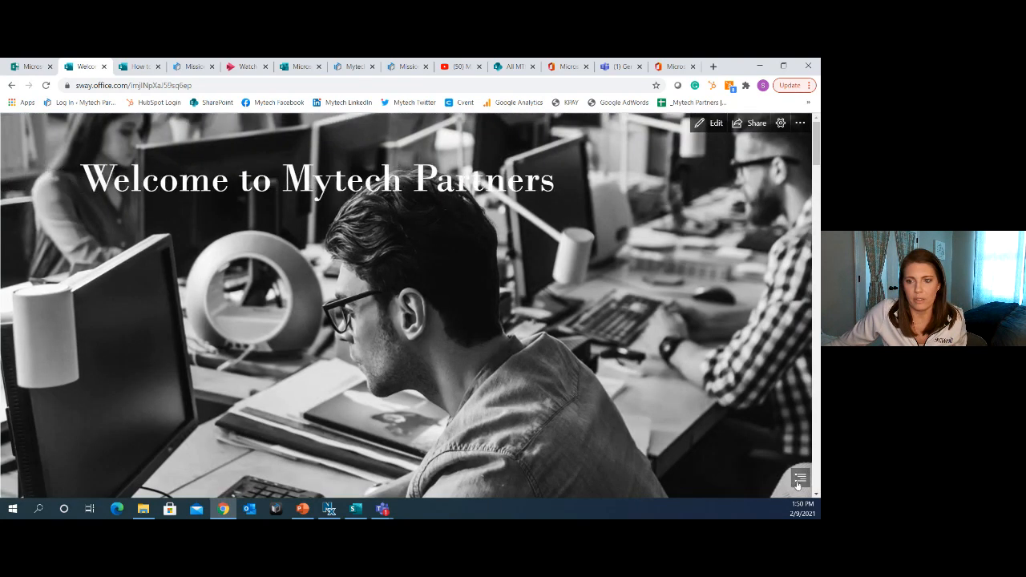
click(797, 481)
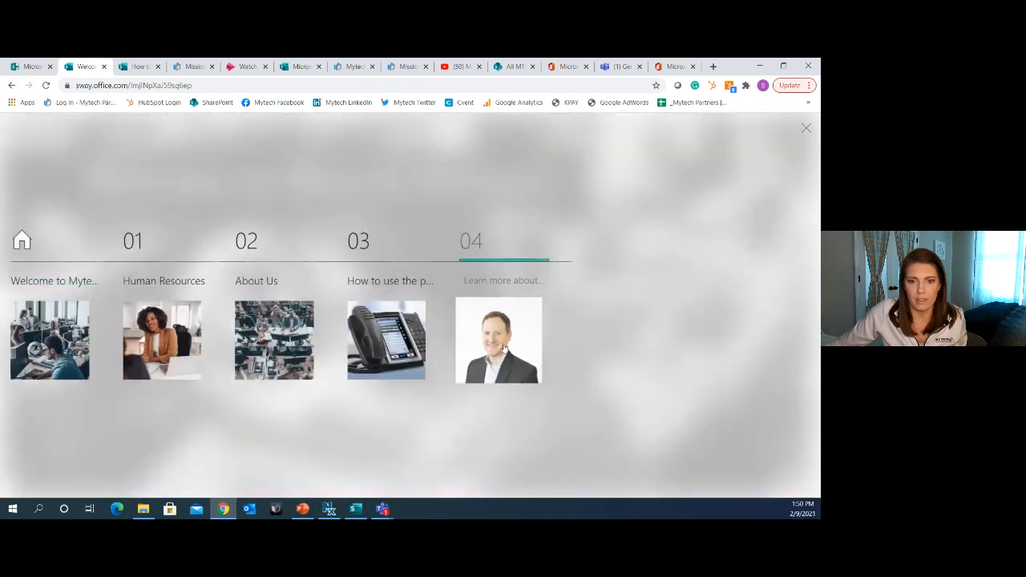
click(495, 348)
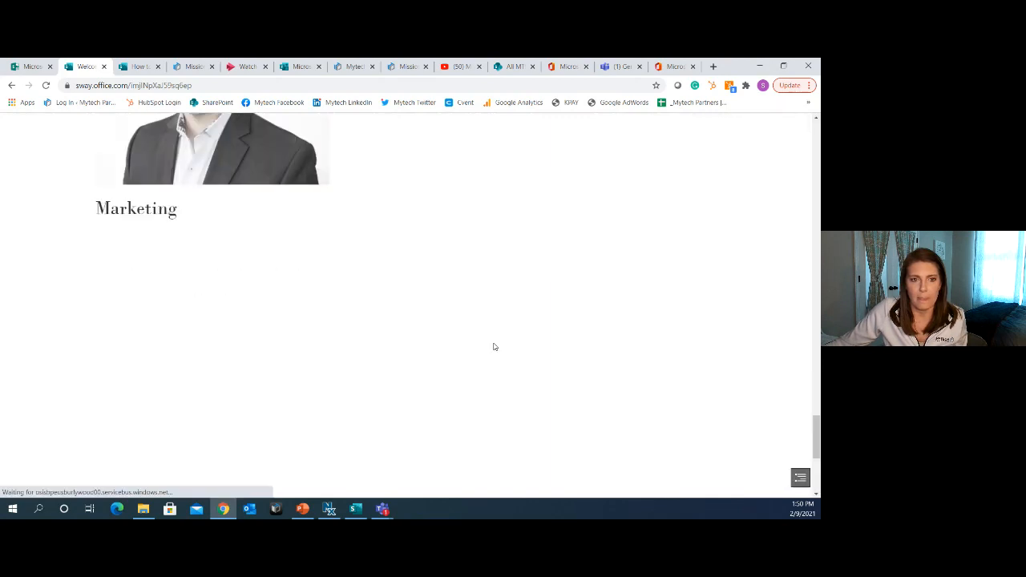
scroll(494, 346, down, 3)
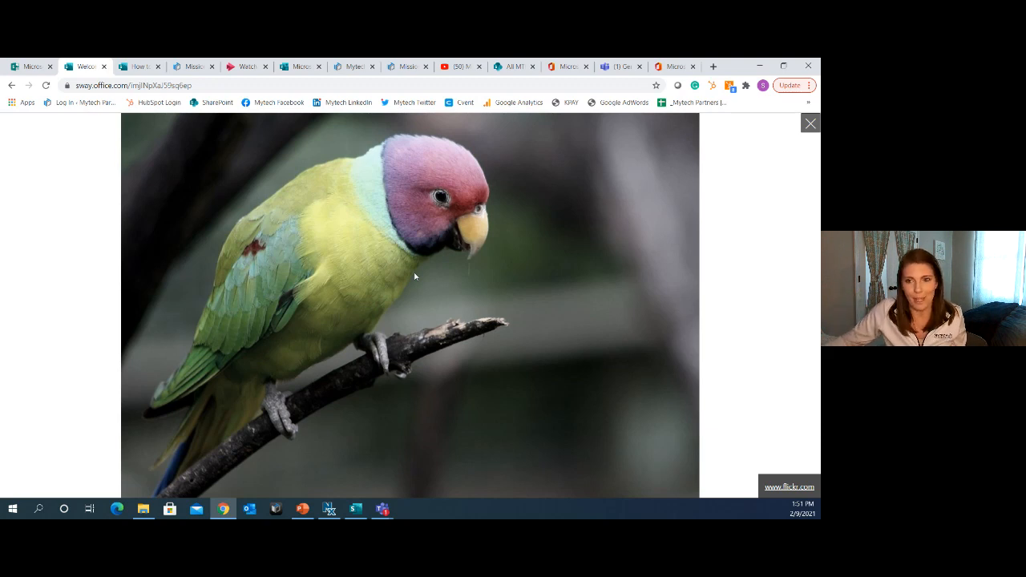
click(812, 122)
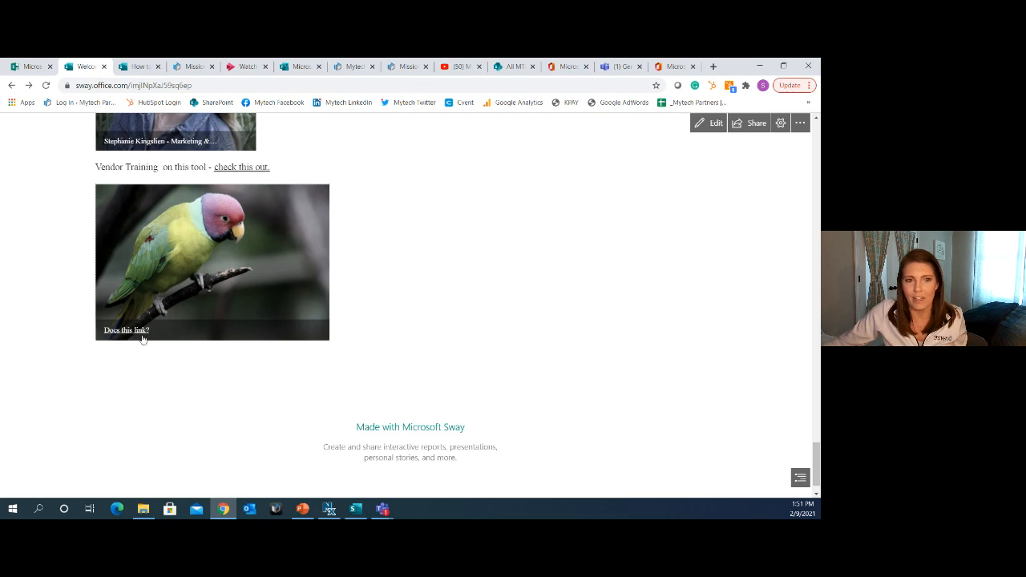
Test the parrot image's "Does this link?" caption link through to the Mytech website, and return to editing the Sway
click(132, 335)
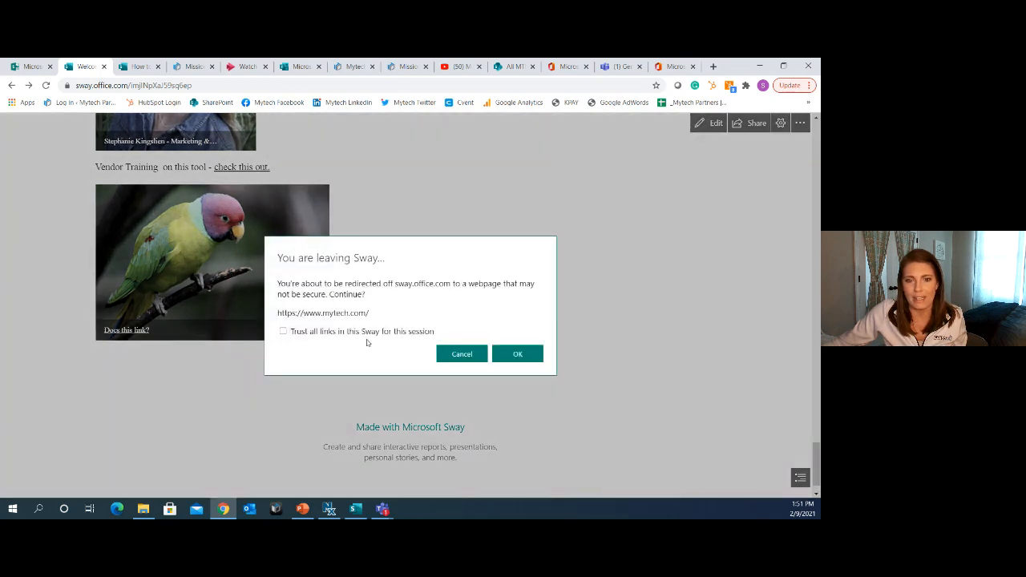
click(501, 353)
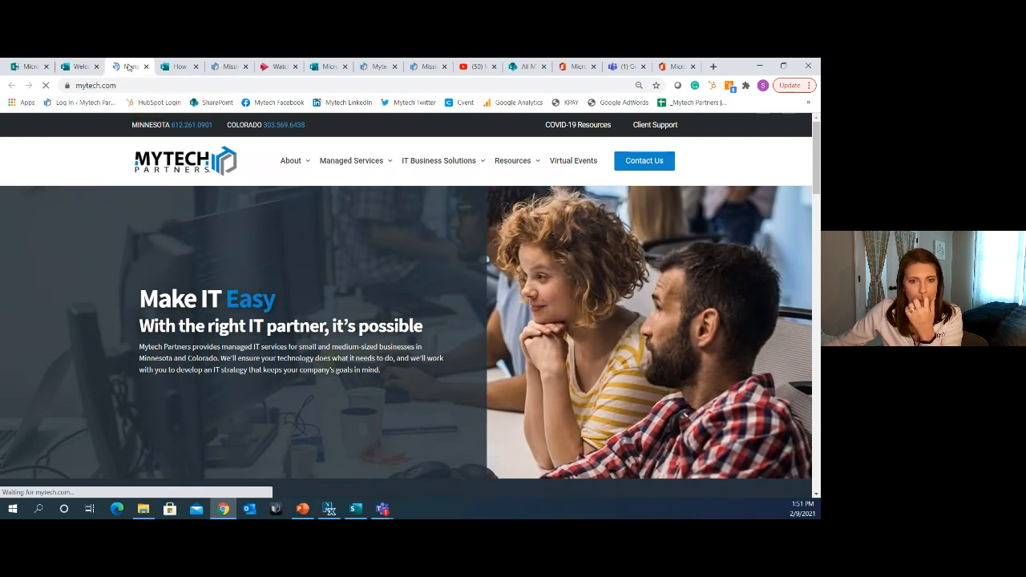
click(82, 66)
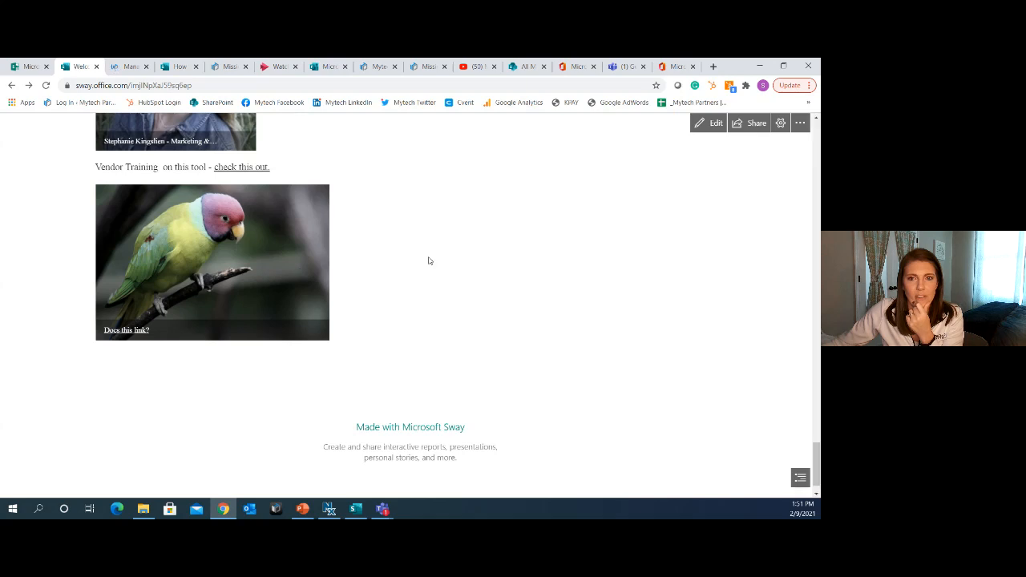
click(709, 123)
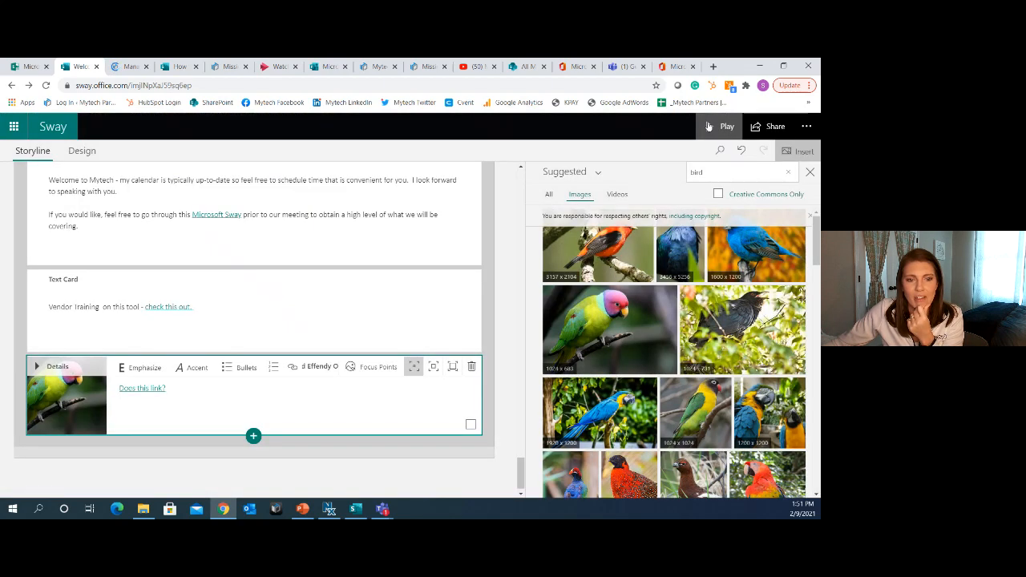